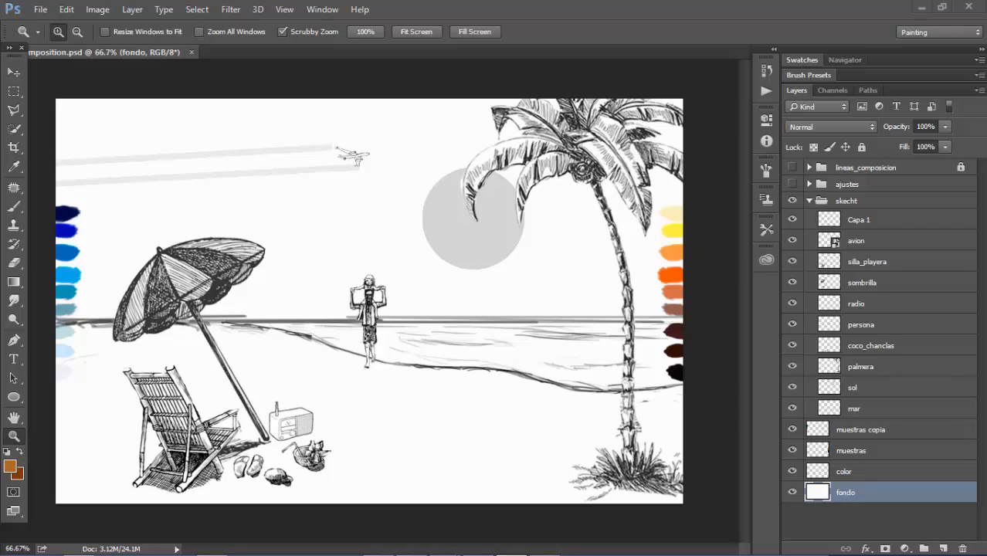
Create a new empty layer directly above the skecht group, outside the group
{"action": "left_click", "coordinate": [847, 201]}
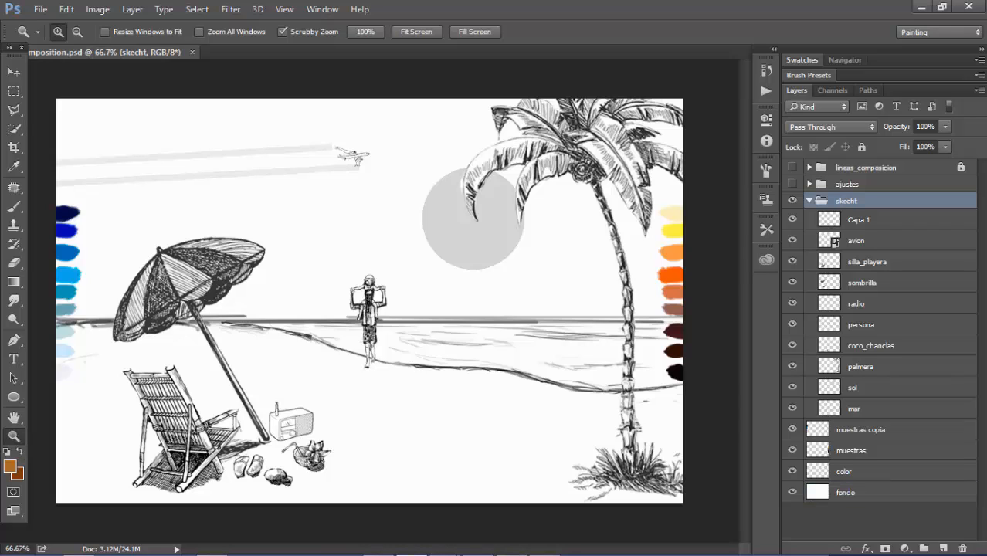
{"action": "left_click", "coordinate": [944, 549]}
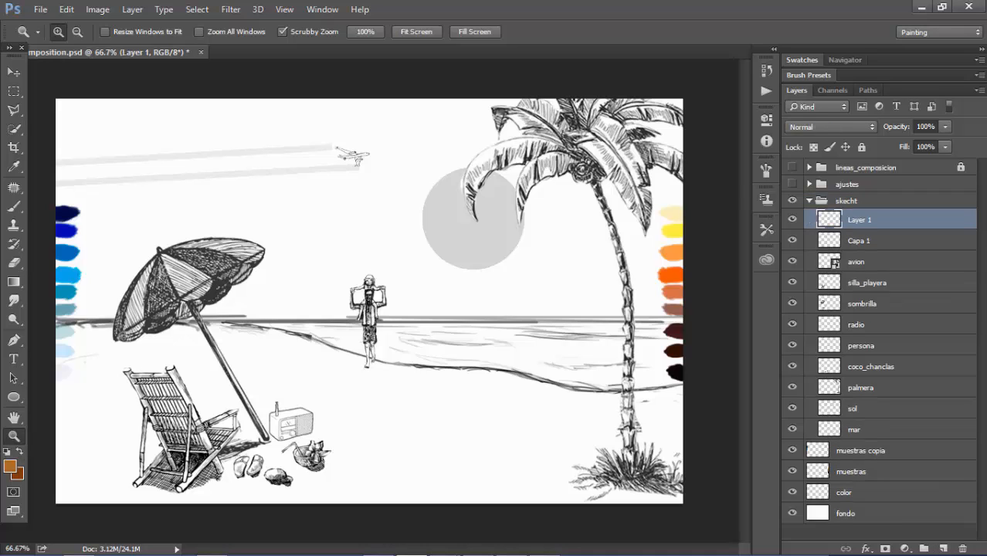
{"action": "key", "text": "ctrl+bracketright"}
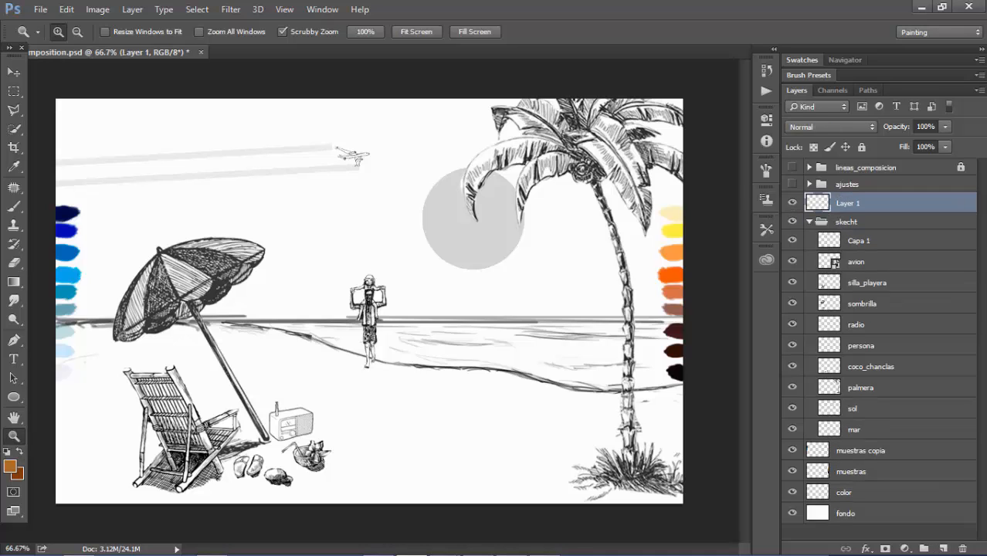
Choose the Line tool and set the foreground color to pure red, ff0000
{"action": "key", "text": "u"}
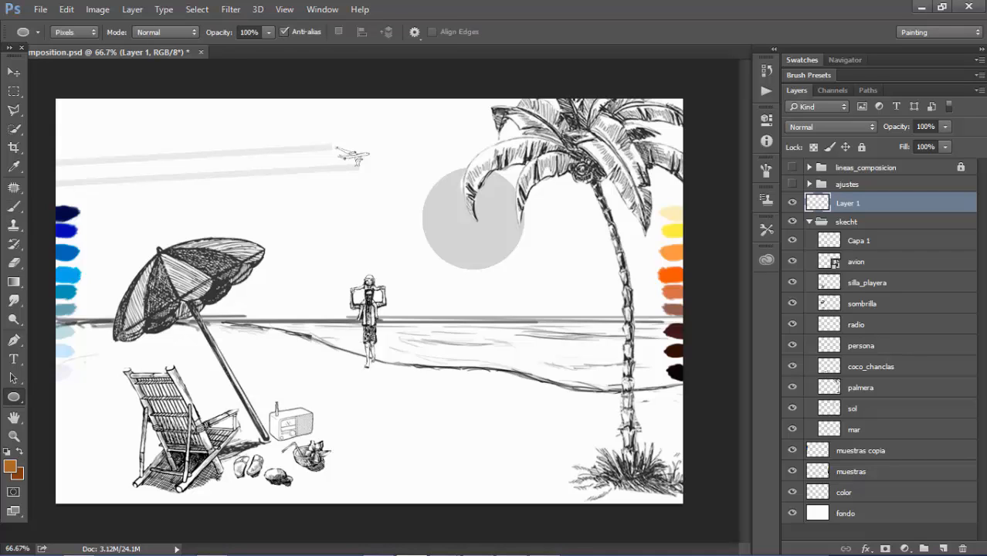
{"action": "right_click", "coordinate": [14, 397]}
{"action": "left_click", "coordinate": [78, 452]}
{"action": "left_click", "coordinate": [10, 467]}
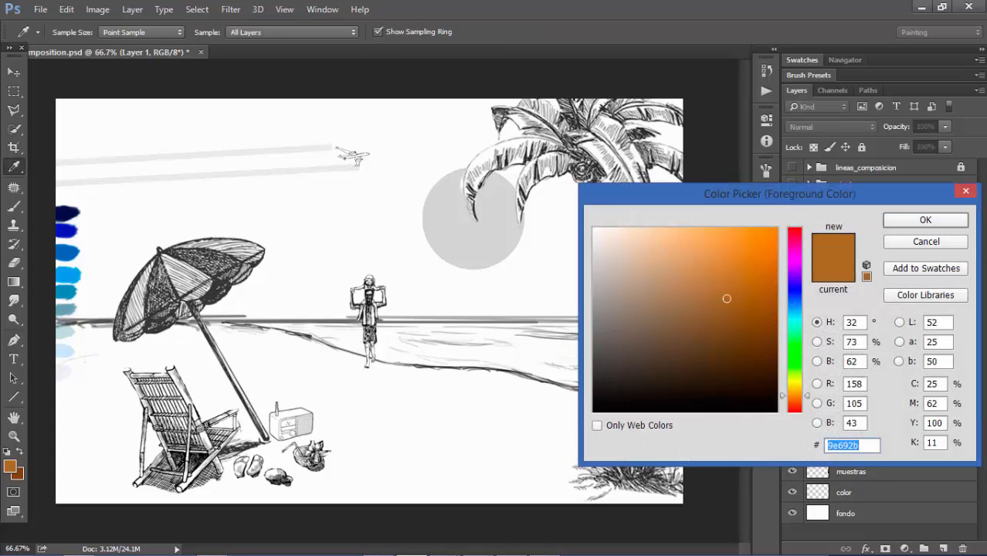
{"action": "left_click", "coordinate": [795, 229]}
{"action": "left_click", "coordinate": [778, 228]}
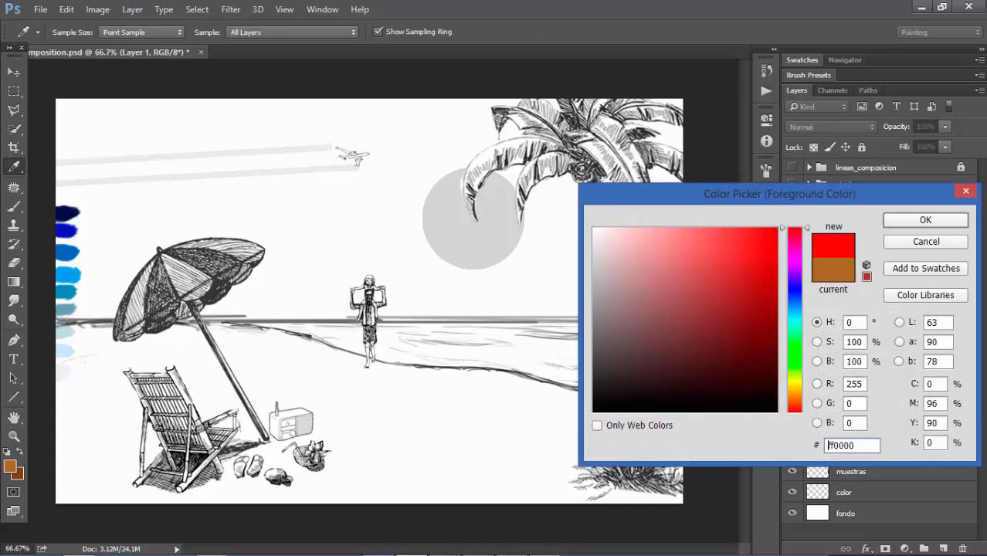
{"action": "left_click", "coordinate": [926, 219]}
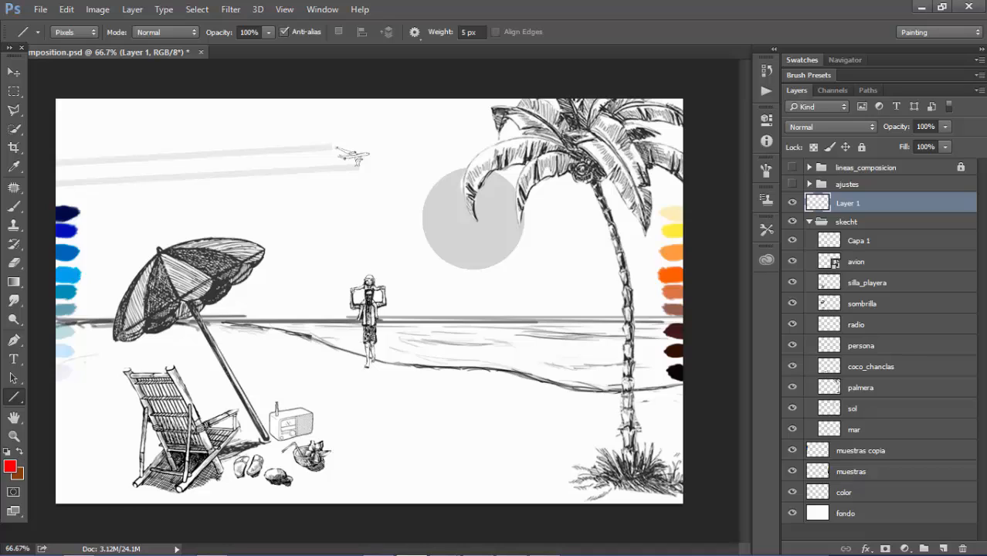
Undo a trial diagonal line in the sky and draw a vertical red line through the standing person
{"action": "left_click_drag", "start_coordinate": [229, 206], "coordinate": [408, 182]}
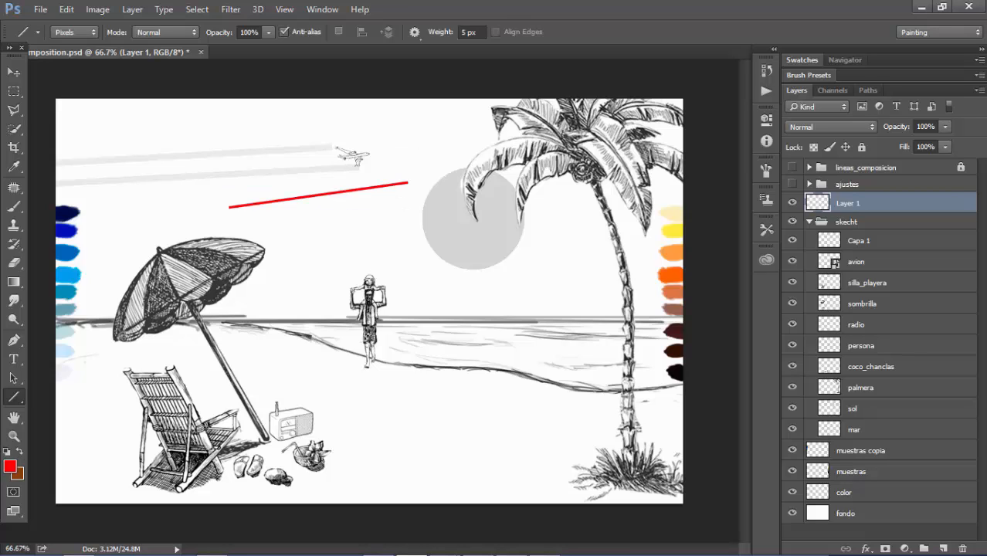
{"action": "key", "text": "ctrl+z"}
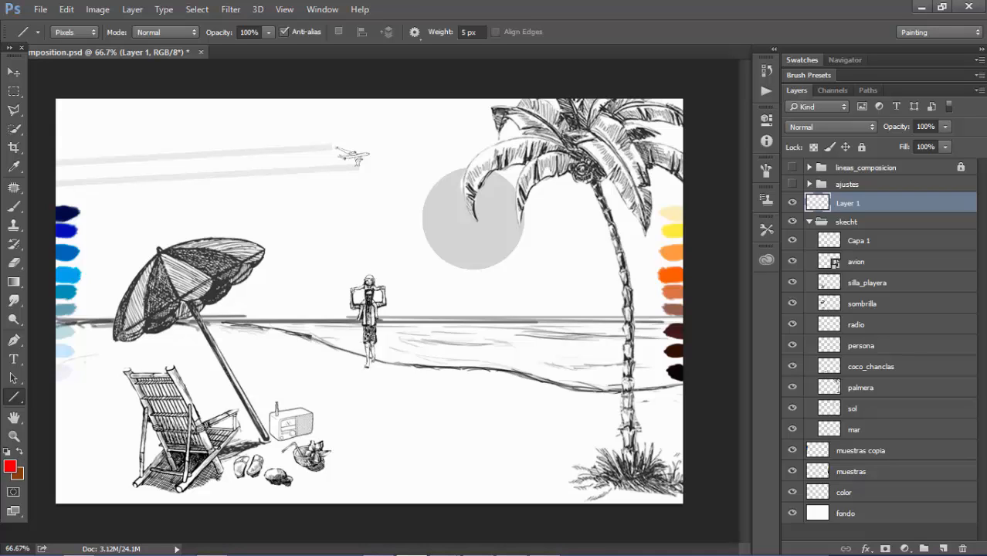
{"action": "left_click_drag", "start_coordinate": [370, 266], "coordinate": [371, 370]}
Show the rulers and place a vertical guide along the red line on the standing person
{"action": "key", "text": "ctrl+r"}
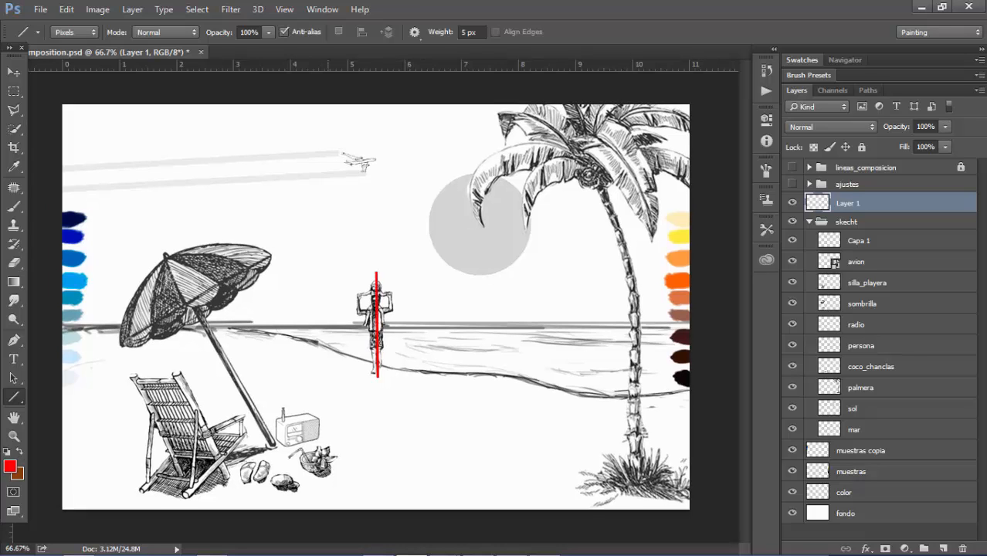
{"action": "key", "text": "v"}
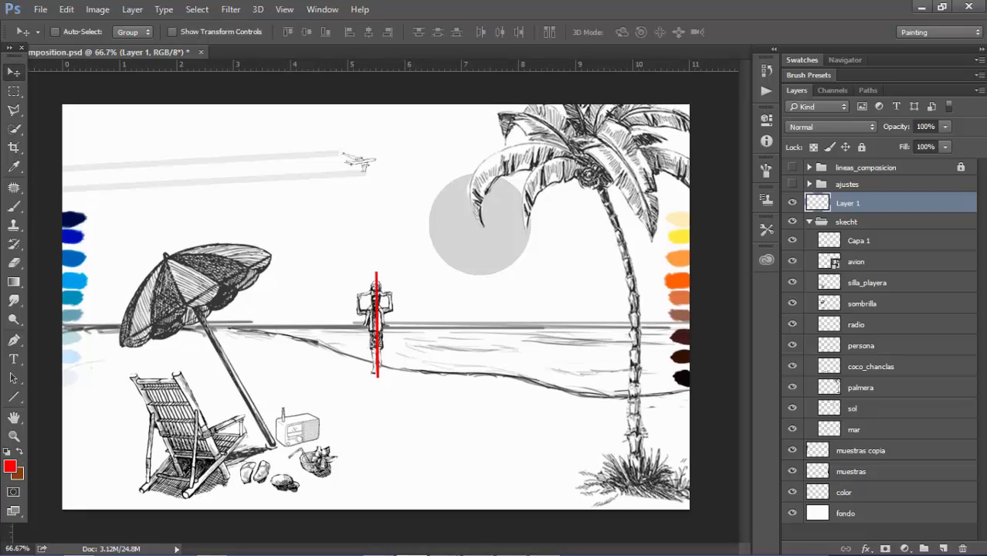
{"action": "left_click_drag", "start_coordinate": [31, 510], "coordinate": [377, 370]}
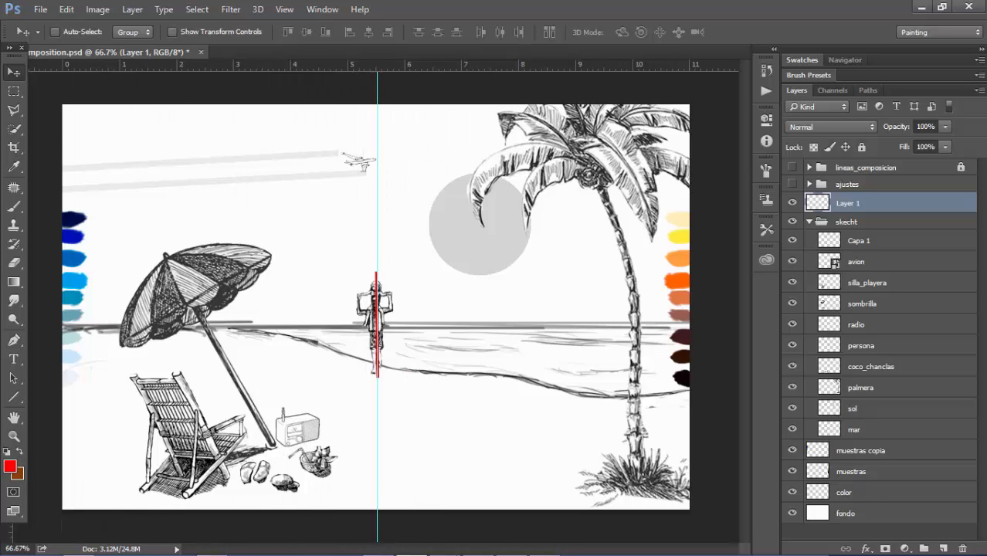
Hide Layer 1 and replace the guide with a new vertical one through the middle of the standing person
{"action": "left_click", "coordinate": [793, 203]}
{"action": "left_click_drag", "start_coordinate": [379, 71], "coordinate": [12, 110]}
{"action": "mouse_move", "coordinate": [13, 552]}
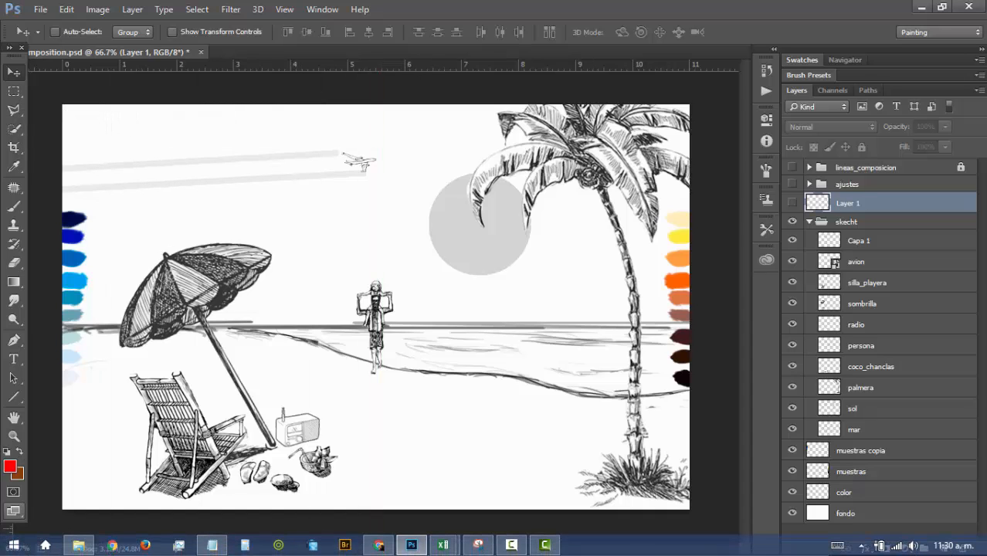
{"action": "left_click_drag", "start_coordinate": [31, 503], "coordinate": [377, 464]}
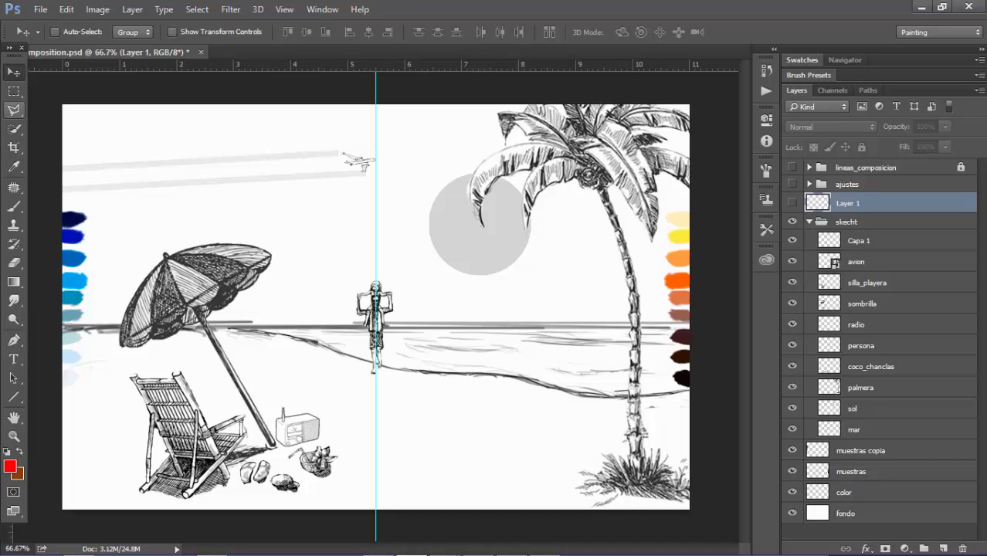
Show Layer 1 again and draw connected red arrows up the palm trunk and along the drooping frond to its tip over the sun
{"action": "left_click", "coordinate": [14, 397]}
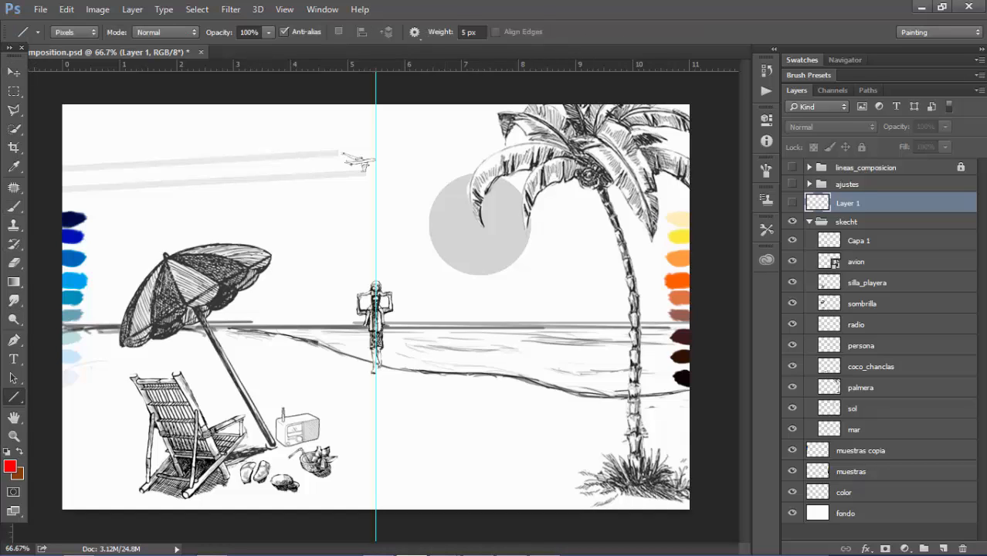
{"action": "left_click", "coordinate": [792, 203]}
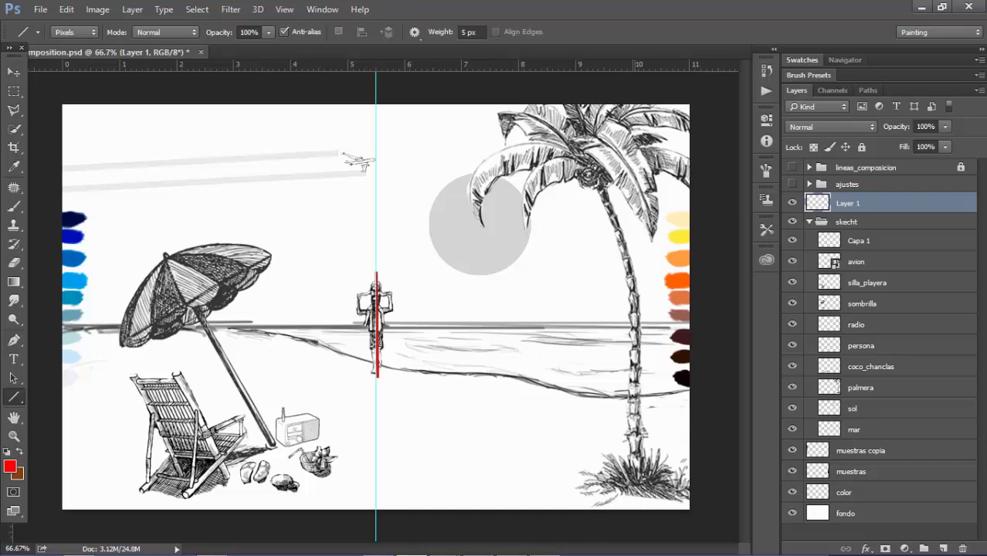
{"action": "mouse_move", "coordinate": [633, 480]}
{"action": "left_mouse_down"}
{"action": "mouse_move", "coordinate": [634, 292]}
{"action": "mouse_move", "coordinate": [626, 311]}
{"action": "left_mouse_up"}
{"action": "mouse_move", "coordinate": [634, 294]}
{"action": "left_mouse_down"}
{"action": "mouse_move", "coordinate": [642, 311]}
{"action": "mouse_move", "coordinate": [594, 167]}
{"action": "mouse_move", "coordinate": [589, 186]}
{"action": "left_mouse_up"}
{"action": "mouse_move", "coordinate": [595, 168]}
{"action": "left_mouse_down"}
{"action": "mouse_move", "coordinate": [609, 184]}
{"action": "mouse_move", "coordinate": [554, 142]}
{"action": "mouse_move", "coordinate": [578, 124]}
{"action": "mouse_move", "coordinate": [562, 150]}
{"action": "left_mouse_up"}
{"action": "key", "text": "ctrl+z"}
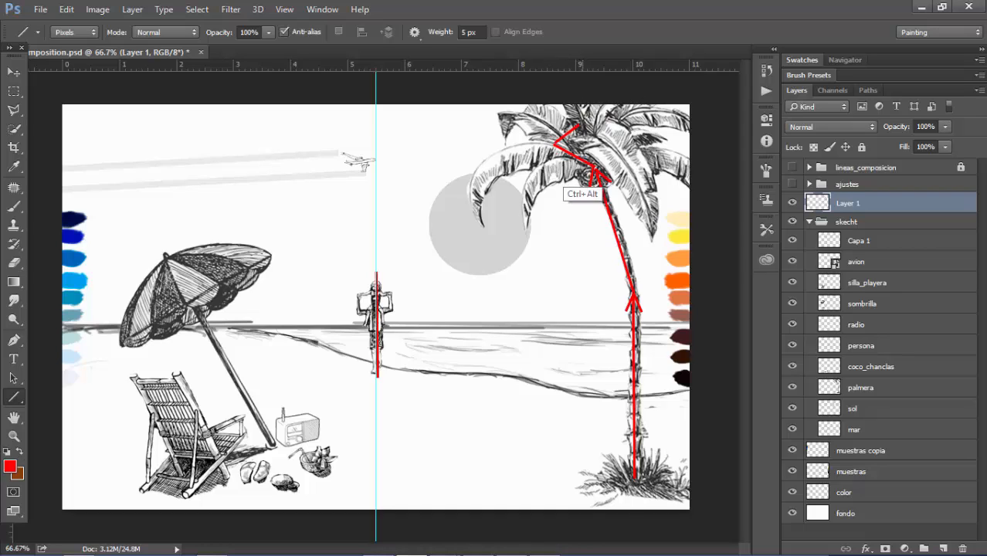
{"action": "key", "text": "ctrl+alt+z"}
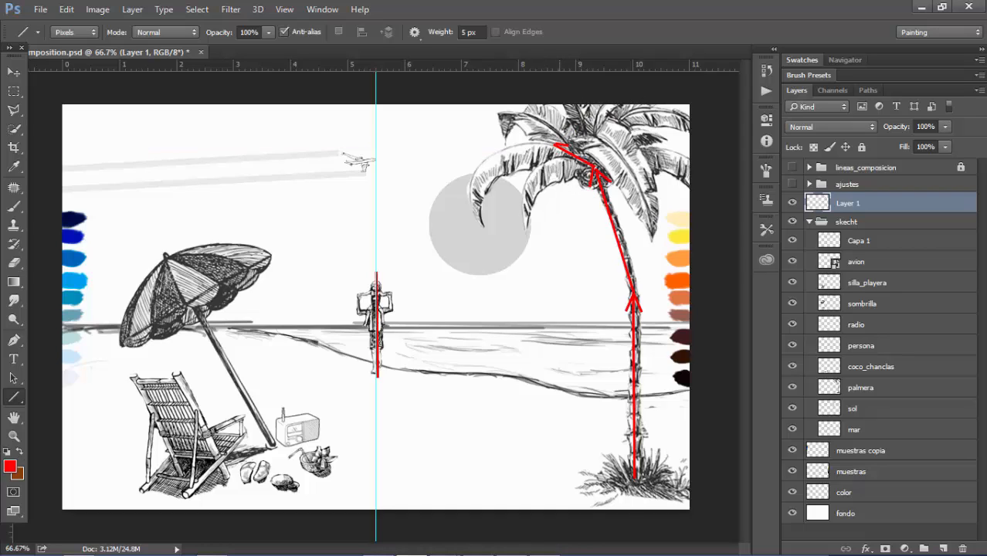
{"action": "mouse_move", "coordinate": [555, 144]}
{"action": "left_mouse_down"}
{"action": "mouse_move", "coordinate": [489, 183]}
{"action": "mouse_move", "coordinate": [493, 155]}
{"action": "mouse_move", "coordinate": [479, 220]}
{"action": "mouse_move", "coordinate": [488, 200]}
{"action": "left_mouse_up"}
{"action": "left_click_drag", "start_coordinate": [477, 218], "coordinate": [470, 189]}
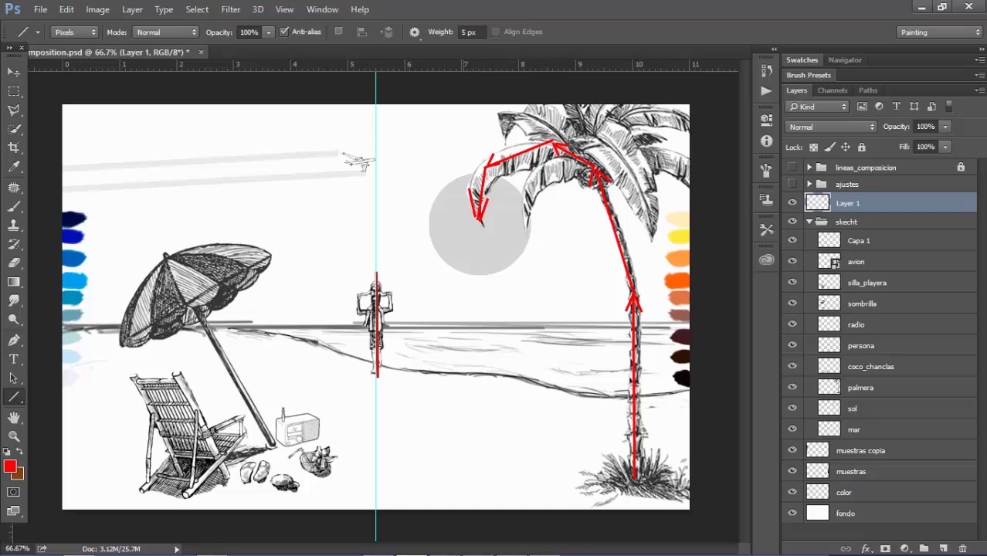
Draw a double-headed red arrow between the sun and the standing person
{"action": "left_click_drag", "start_coordinate": [466, 242], "coordinate": [398, 293]}
{"action": "left_click_drag", "start_coordinate": [467, 242], "coordinate": [462, 258]}
{"action": "left_click_drag", "start_coordinate": [467, 242], "coordinate": [451, 245]}
{"action": "left_click_drag", "start_coordinate": [399, 294], "coordinate": [412, 276]}
{"action": "left_click_drag", "start_coordinate": [399, 294], "coordinate": [422, 288]}
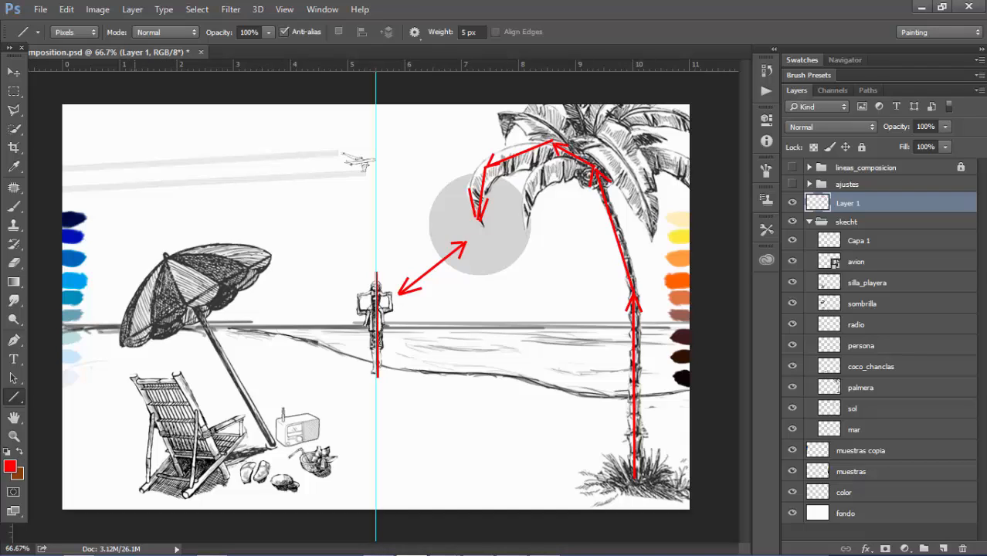
Draw a double-headed red arrow along the umbrella pole and red arrows following the airplane's trail toward the palm
{"action": "mouse_move", "coordinate": [135, 202]}
{"action": "left_mouse_down"}
{"action": "mouse_move", "coordinate": [235, 398]}
{"action": "mouse_move", "coordinate": [274, 446]}
{"action": "mouse_move", "coordinate": [266, 416]}
{"action": "mouse_move", "coordinate": [247, 426]}
{"action": "left_mouse_up"}
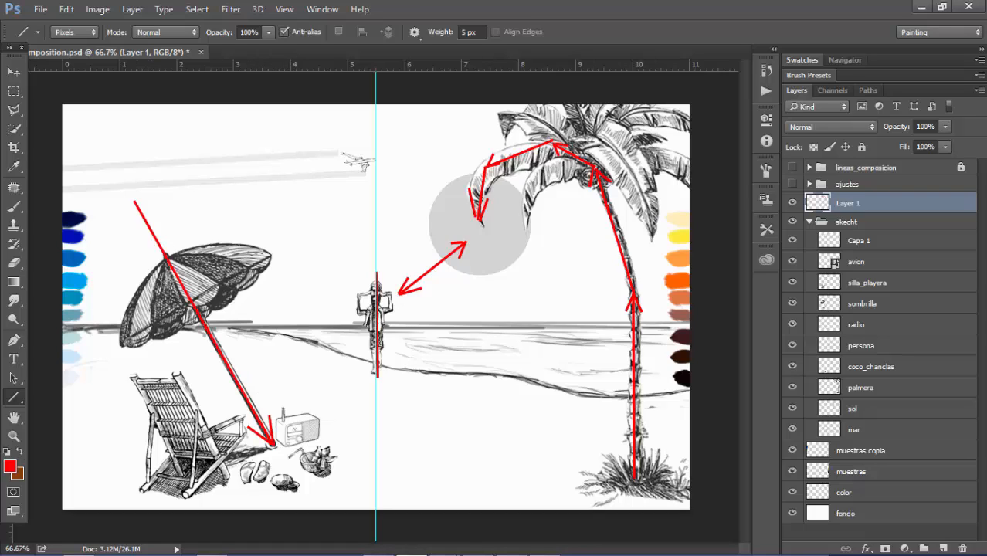
{"action": "mouse_move", "coordinate": [134, 200]}
{"action": "left_mouse_down"}
{"action": "mouse_move", "coordinate": [139, 233]}
{"action": "mouse_move", "coordinate": [152, 221]}
{"action": "left_mouse_up"}
{"action": "mouse_move", "coordinate": [99, 174]}
{"action": "left_mouse_down"}
{"action": "mouse_move", "coordinate": [360, 171]}
{"action": "mouse_move", "coordinate": [365, 159]}
{"action": "mouse_move", "coordinate": [347, 152]}
{"action": "mouse_move", "coordinate": [516, 143]}
{"action": "mouse_move", "coordinate": [455, 143]}
{"action": "mouse_move", "coordinate": [455, 165]}
{"action": "left_mouse_up"}
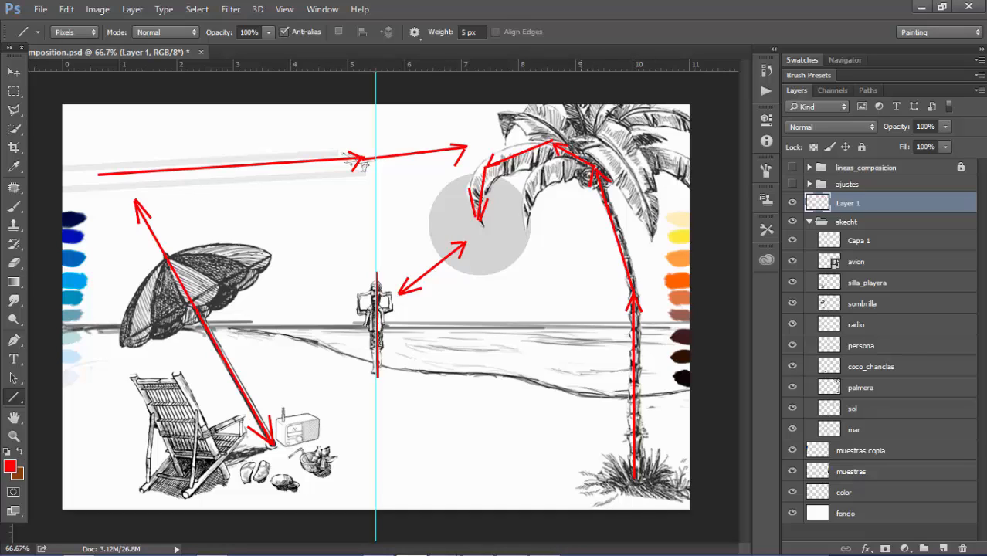
Draw red arrows from the shoreline and palm base toward the person, plus short red dashes from the radio and coconut toward the person
{"action": "mouse_move", "coordinate": [580, 395]}
{"action": "left_mouse_down"}
{"action": "mouse_move", "coordinate": [389, 369]}
{"action": "mouse_move", "coordinate": [409, 383]}
{"action": "mouse_move", "coordinate": [413, 365]}
{"action": "left_mouse_up"}
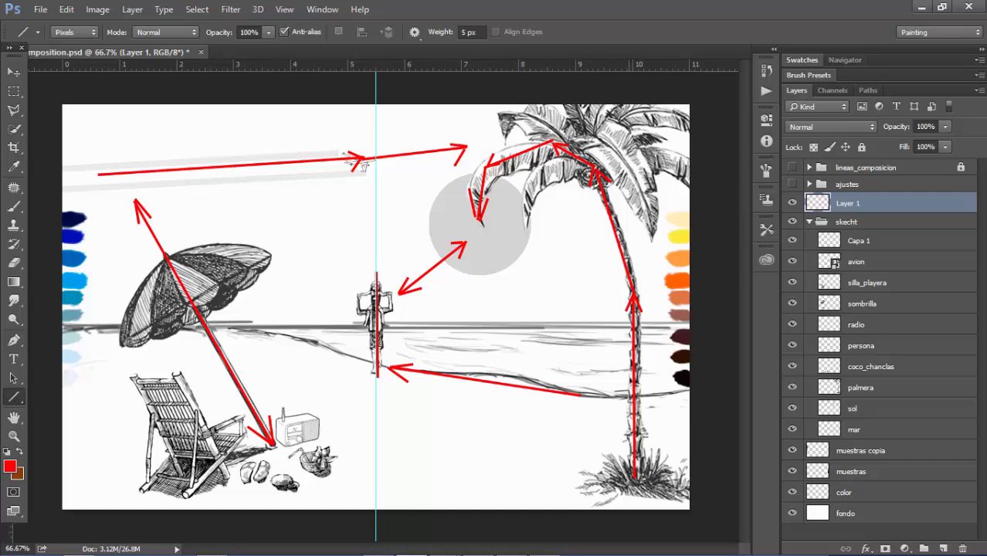
{"action": "mouse_move", "coordinate": [602, 469]}
{"action": "left_mouse_down"}
{"action": "mouse_move", "coordinate": [393, 404]}
{"action": "mouse_move", "coordinate": [415, 403]}
{"action": "left_mouse_up"}
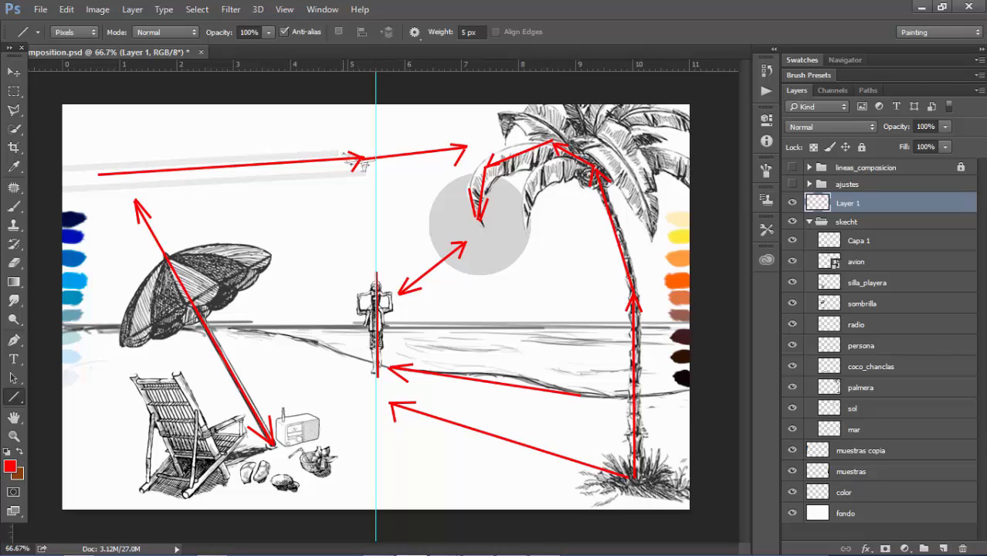
{"action": "left_click_drag", "start_coordinate": [367, 391], "coordinate": [345, 445]}
{"action": "mouse_move", "coordinate": [344, 389]}
{"action": "left_mouse_down"}
{"action": "mouse_move", "coordinate": [324, 403]}
{"action": "mouse_move", "coordinate": [358, 369]}
{"action": "left_mouse_up"}
Switch to the Brush tool with a 21 px soft round tip
{"action": "key", "text": "b"}
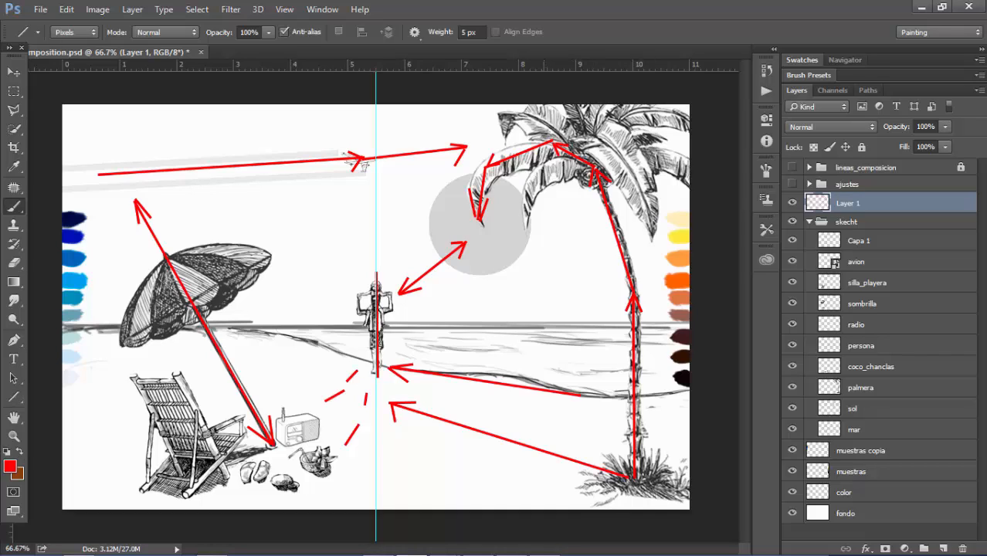
{"action": "right_click", "coordinate": [533, 330]}
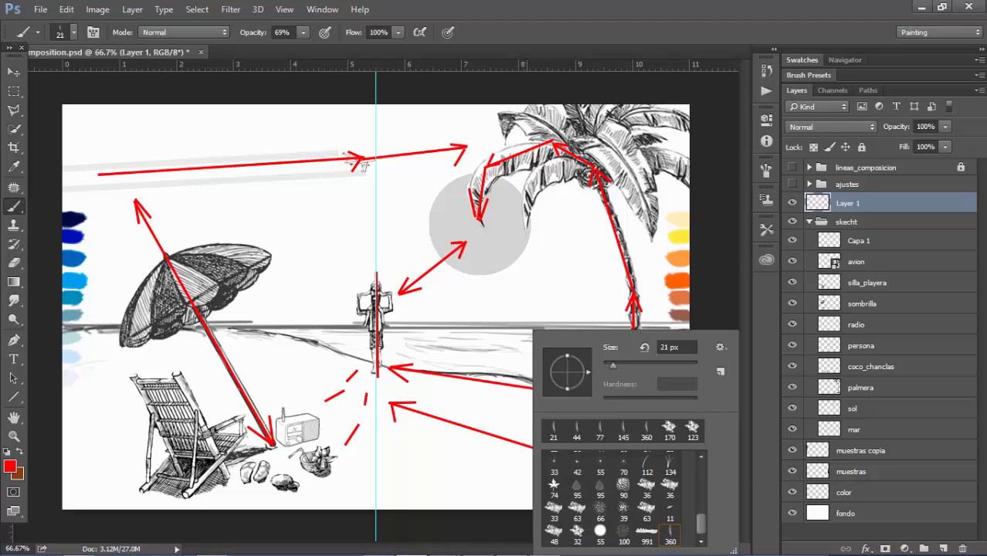
{"action": "scroll", "coordinate": [618, 499], "scroll_direction": "up", "scroll_amount": 6}
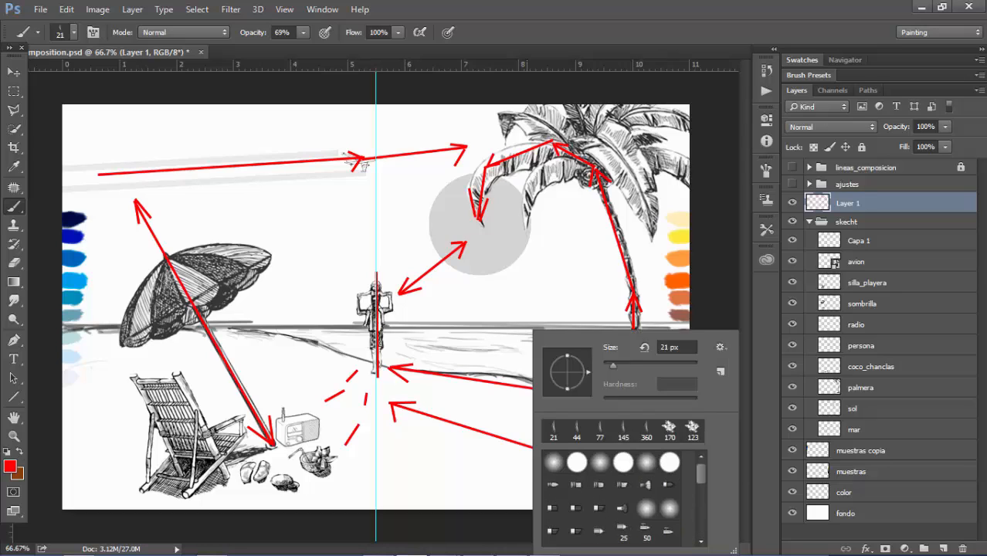
{"action": "left_click", "coordinate": [554, 463]}
{"action": "key", "text": "Return"}
Paint soft wavy red strokes across the sand on both sides of the person
{"action": "mouse_move", "coordinate": [453, 396]}
{"action": "left_mouse_down"}
{"action": "mouse_move", "coordinate": [509, 421]}
{"action": "mouse_move", "coordinate": [537, 421]}
{"action": "left_mouse_up"}
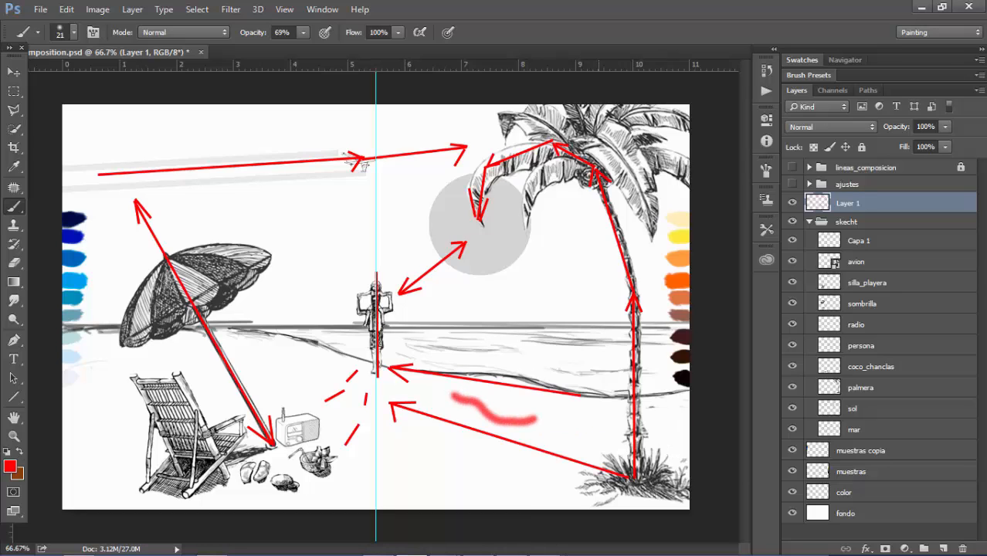
{"action": "left_click_drag", "start_coordinate": [299, 357], "coordinate": [343, 370]}
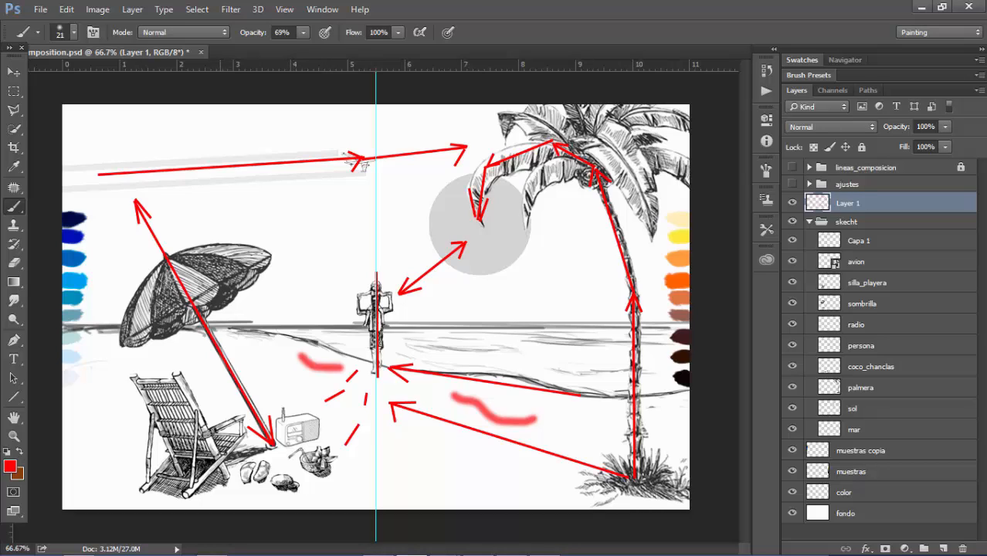
{"action": "left_click_drag", "start_coordinate": [200, 360], "coordinate": [276, 384]}
{"action": "left_click_drag", "start_coordinate": [120, 357], "coordinate": [178, 361]}
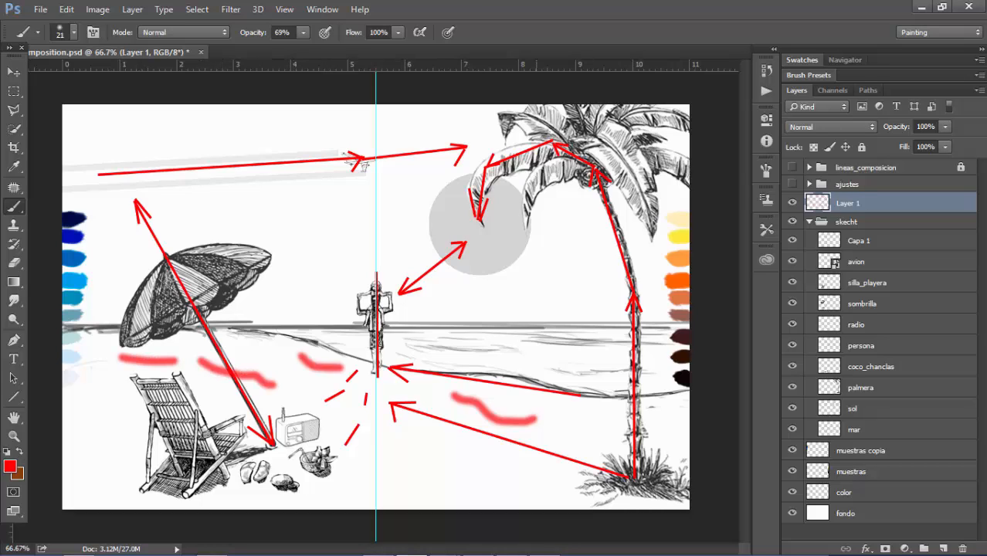
{"action": "left_click_drag", "start_coordinate": [492, 466], "coordinate": [396, 407]}
{"action": "left_click_drag", "start_coordinate": [519, 405], "coordinate": [613, 415]}
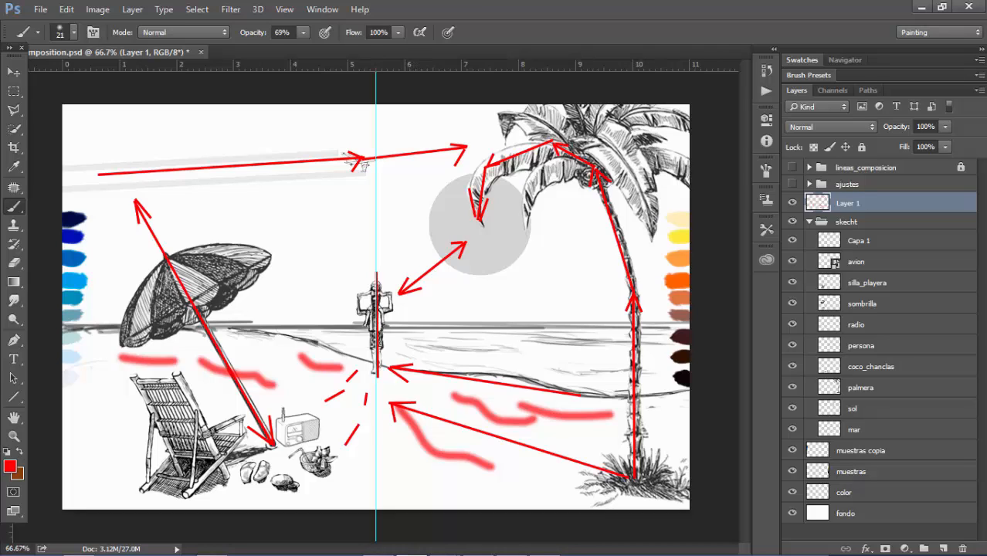
Rename Layer 1 as "Principios de comosición" and hide it, leaving the Move tool active
{"action": "double_click", "coordinate": [848, 203]}
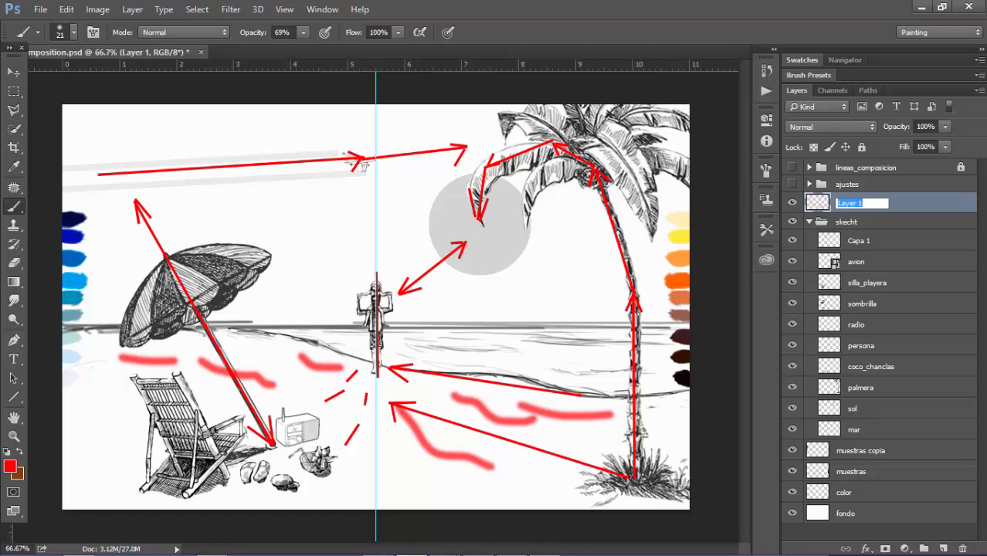
{"action": "type", "text": "Principios de com"}
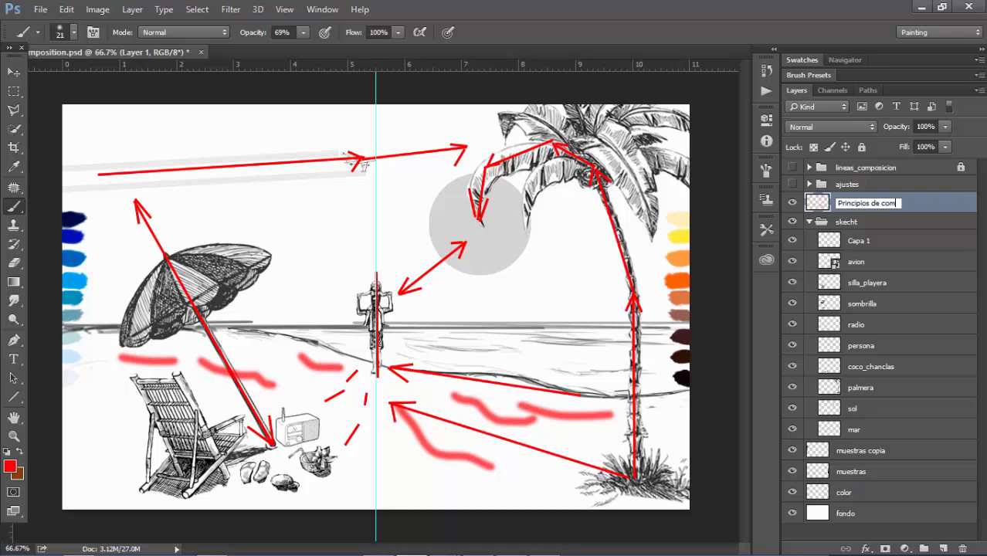
{"action": "type", "text": "posición"}
{"action": "key", "text": "Return"}
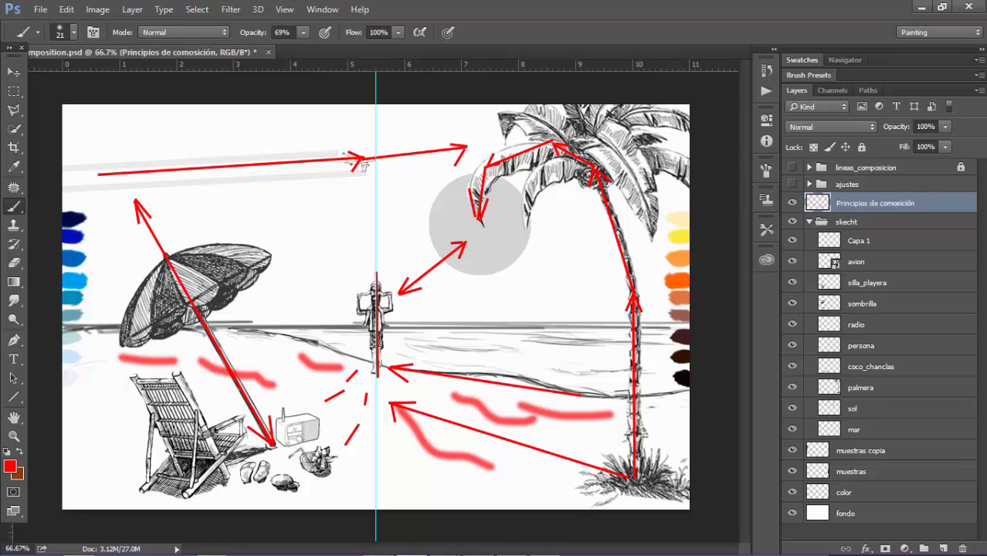
{"action": "left_click", "coordinate": [792, 202]}
{"action": "left_click", "coordinate": [13, 71]}
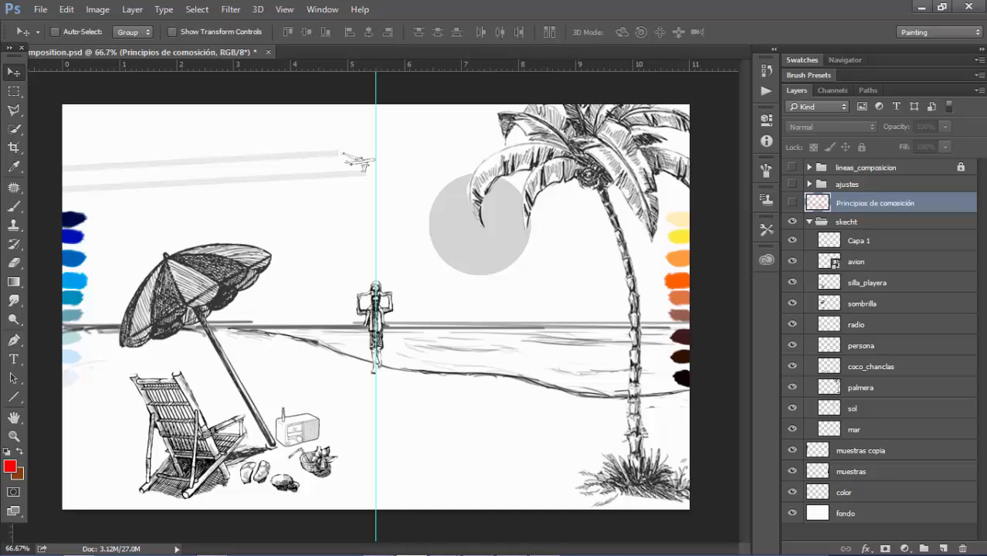
Hide the skecht group and all layers beneath it, show only the fondo and color layers, and delete the color layer
{"action": "left_click_drag", "start_coordinate": [792, 221], "coordinate": [792, 553]}
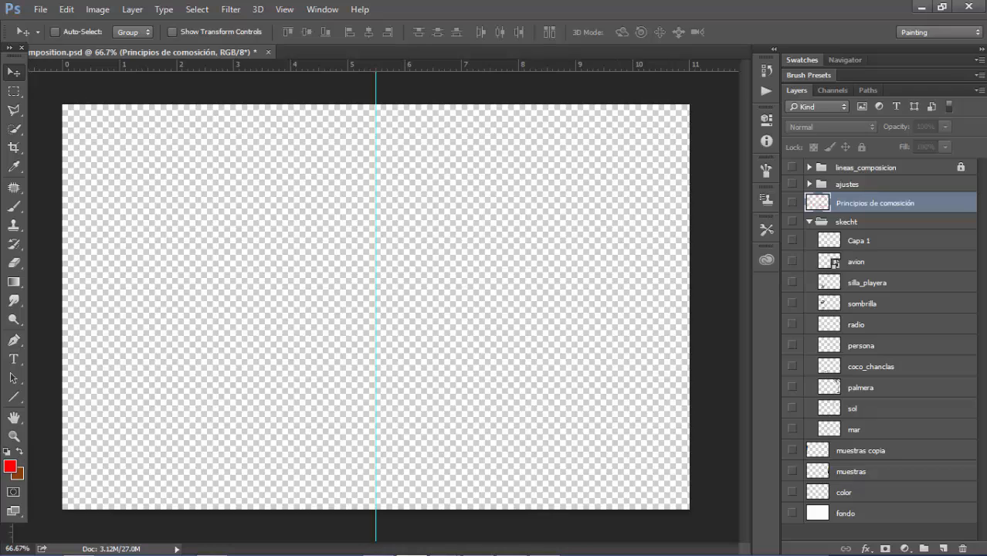
{"action": "left_click", "coordinate": [792, 513]}
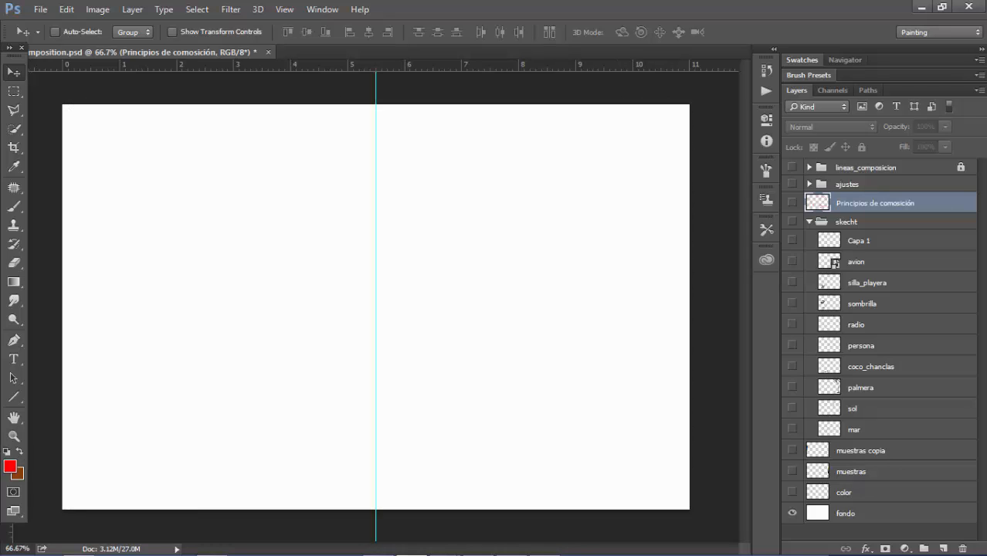
{"action": "left_click", "coordinate": [792, 492]}
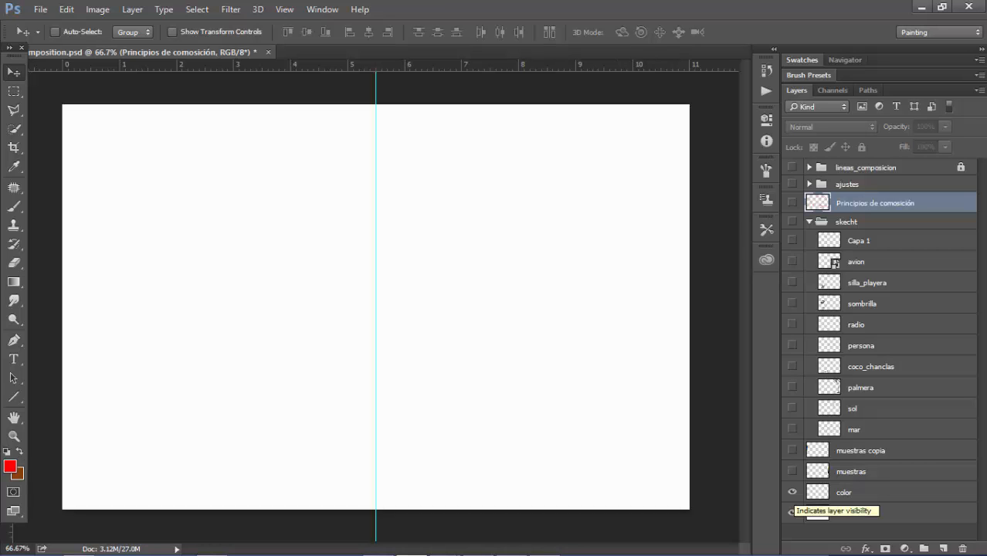
{"action": "double_click", "coordinate": [904, 492]}
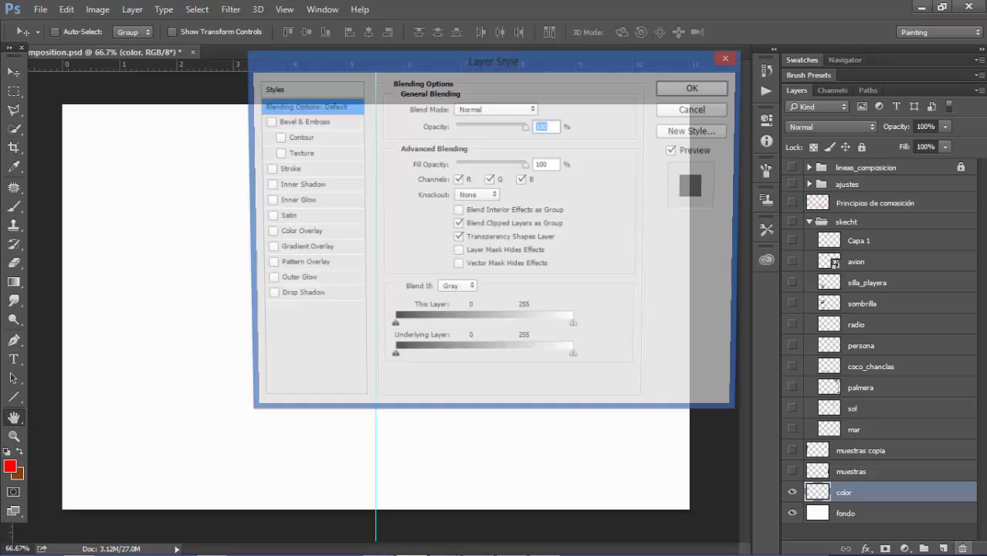
{"action": "key", "text": "Return"}
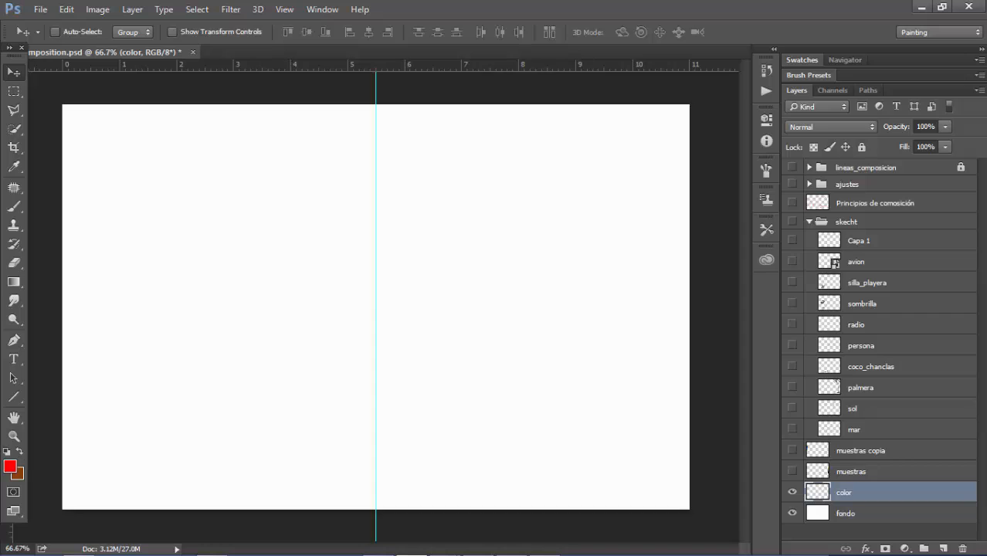
{"action": "left_click_drag", "start_coordinate": [904, 492], "coordinate": [963, 549]}
Show the muestras and muestras copia layers and group them together
{"action": "left_click", "coordinate": [793, 472]}
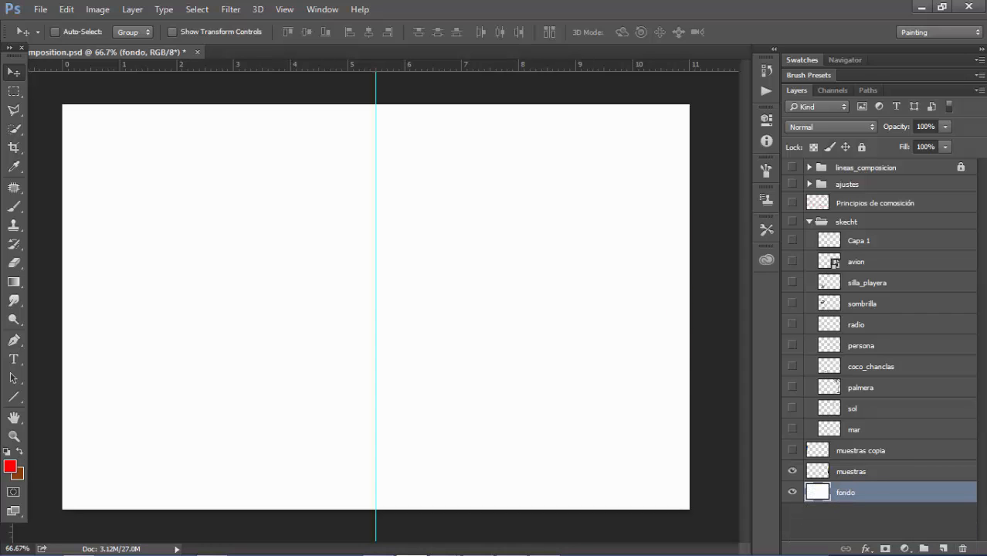
{"action": "left_click", "coordinate": [793, 451]}
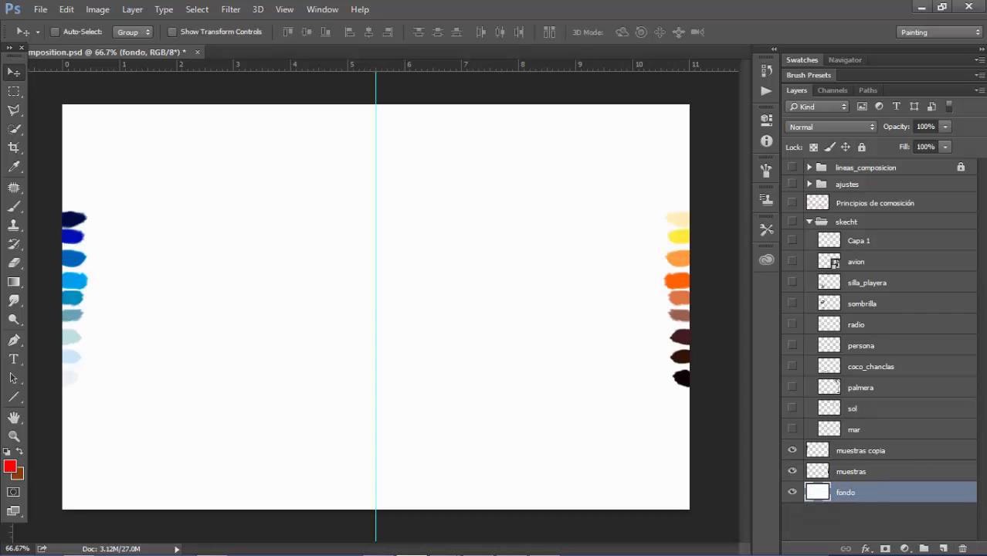
{"action": "left_click", "coordinate": [861, 450]}
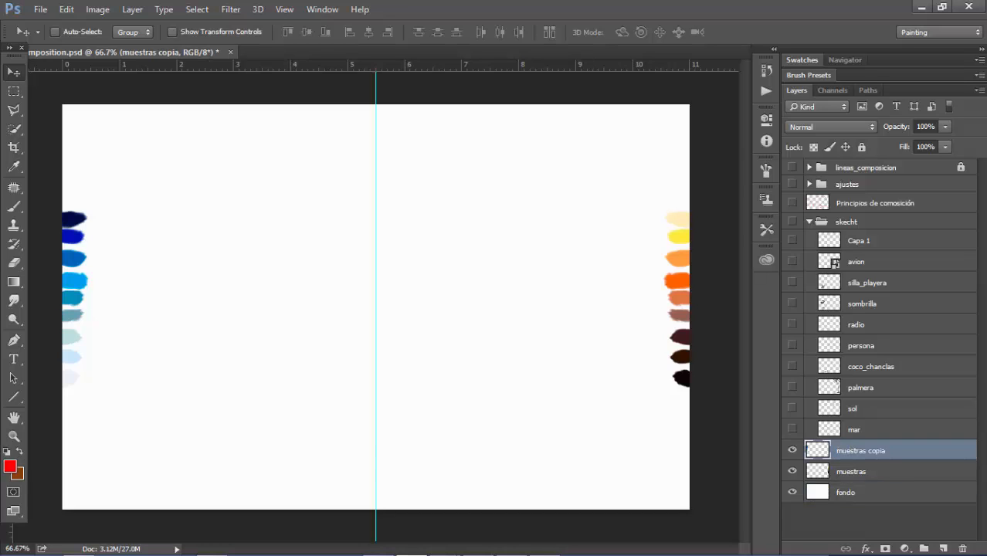
{"action": "left_click", "coordinate": [851, 471], "text": "shift"}
{"action": "key", "text": "ctrl+g"}
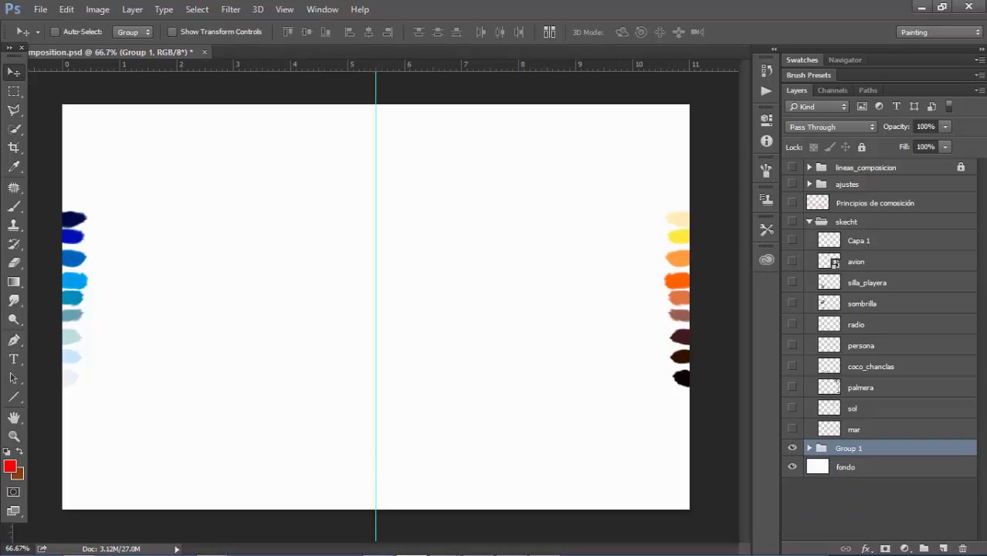
Rename the swatch group as "Muestras de color" and lock it at the top of the layer stack
{"action": "double_click", "coordinate": [849, 449]}
{"action": "type", "text": "Muestra"}
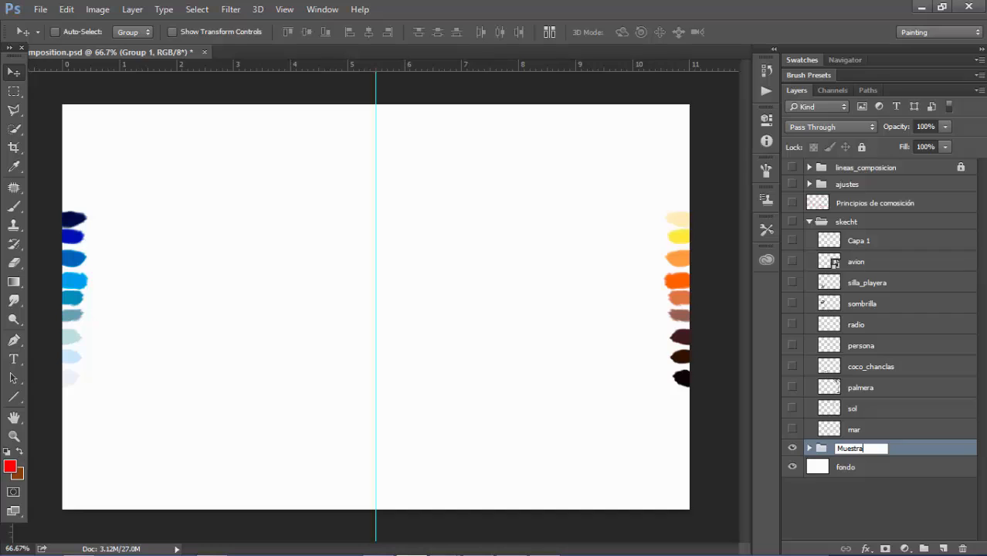
{"action": "type", "text": "s de color"}
{"action": "key", "text": "Return"}
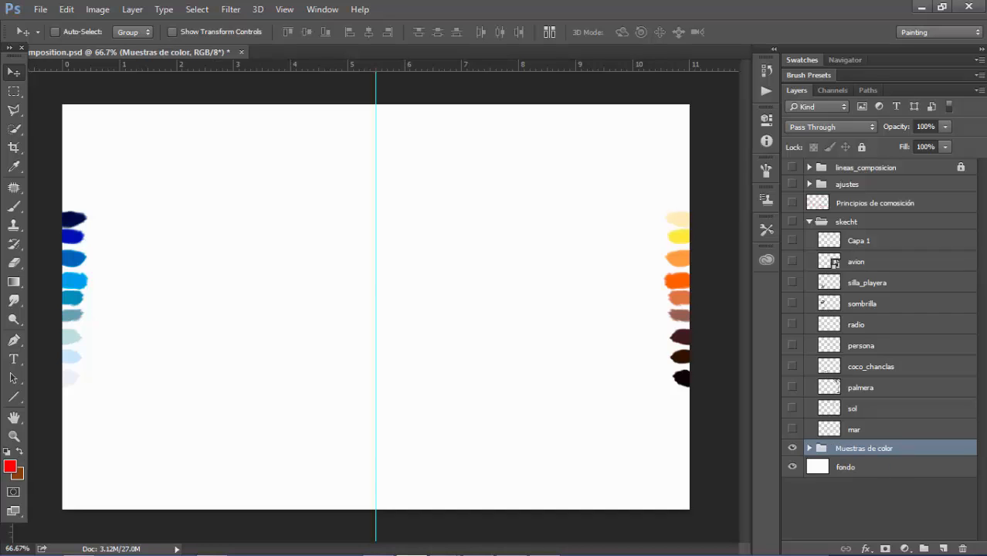
{"action": "left_click_drag", "start_coordinate": [864, 448], "coordinate": [864, 167]}
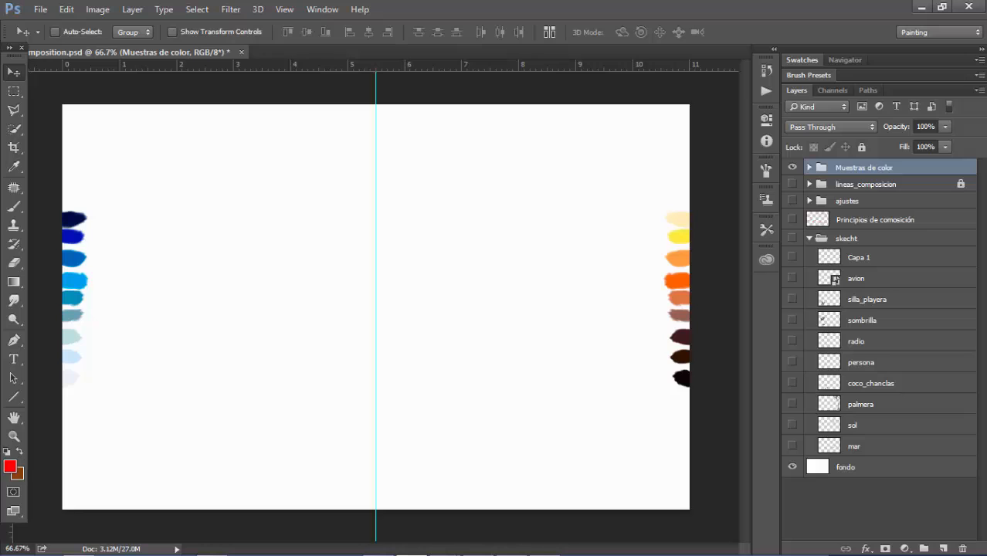
{"action": "left_click", "coordinate": [862, 147]}
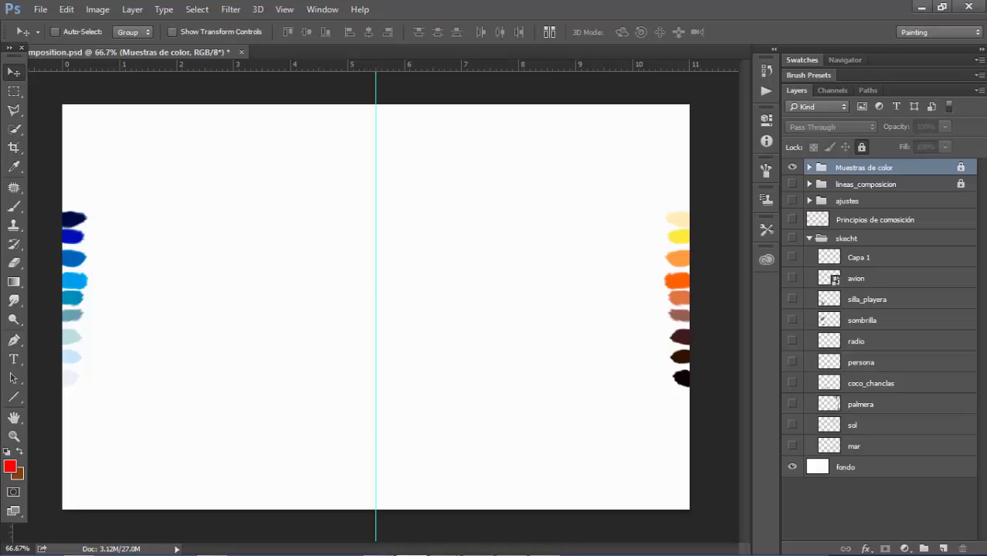
Show the skecht group with its mar, sol, palmera and coco_chanclas layers one by one, leaving coco_chanclas selected
{"action": "left_click", "coordinate": [856, 447]}
{"action": "left_click", "coordinate": [793, 446]}
{"action": "left_click", "coordinate": [793, 238]}
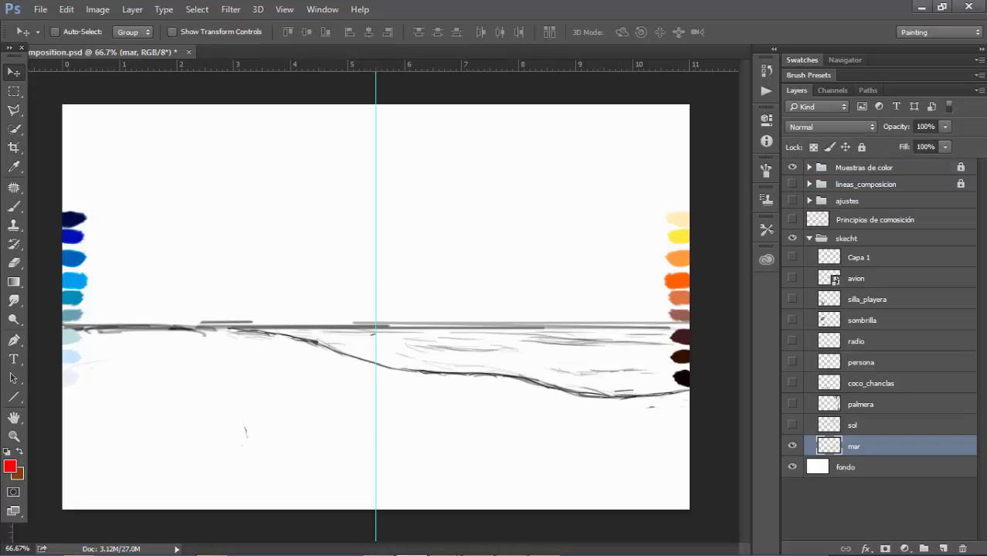
{"action": "left_click", "coordinate": [854, 426]}
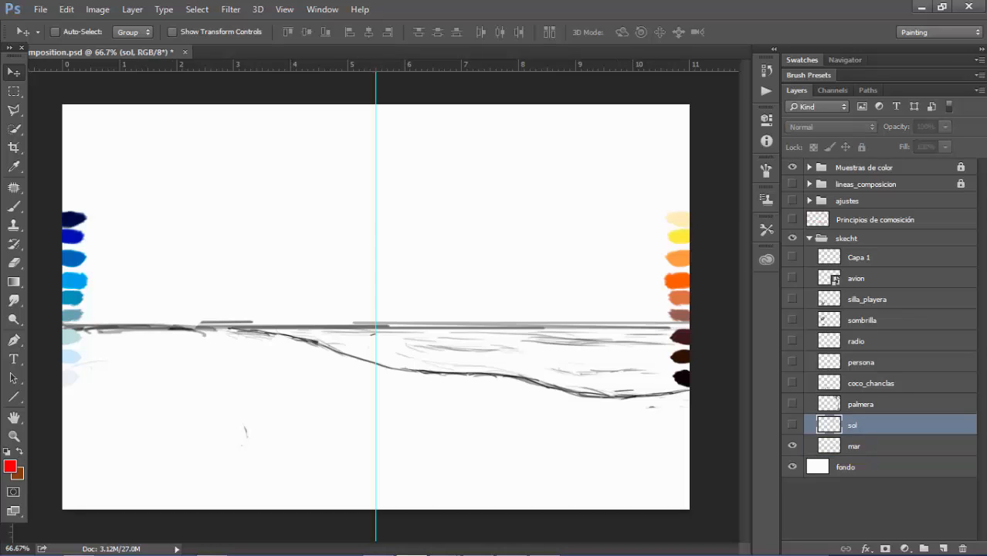
{"action": "left_click", "coordinate": [793, 426]}
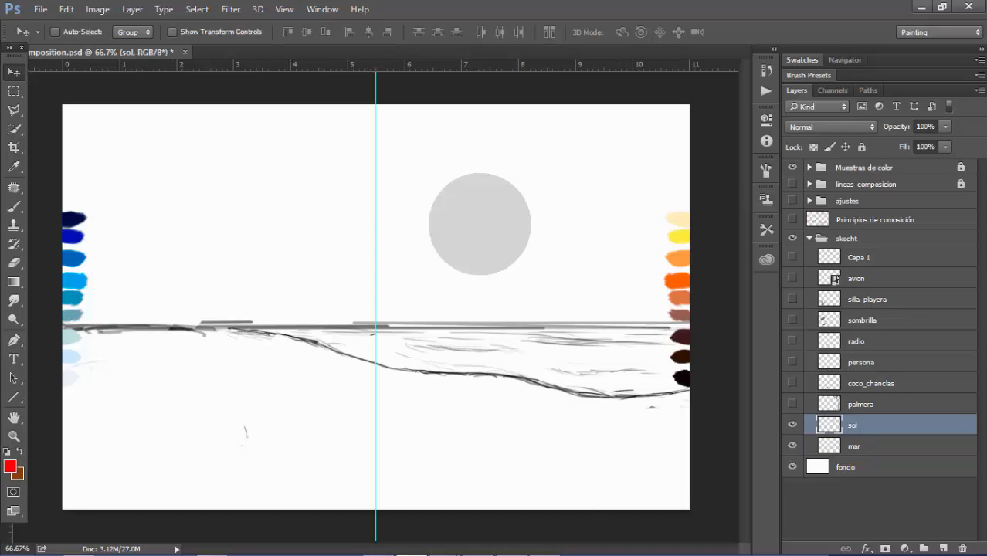
{"action": "left_click", "coordinate": [792, 404]}
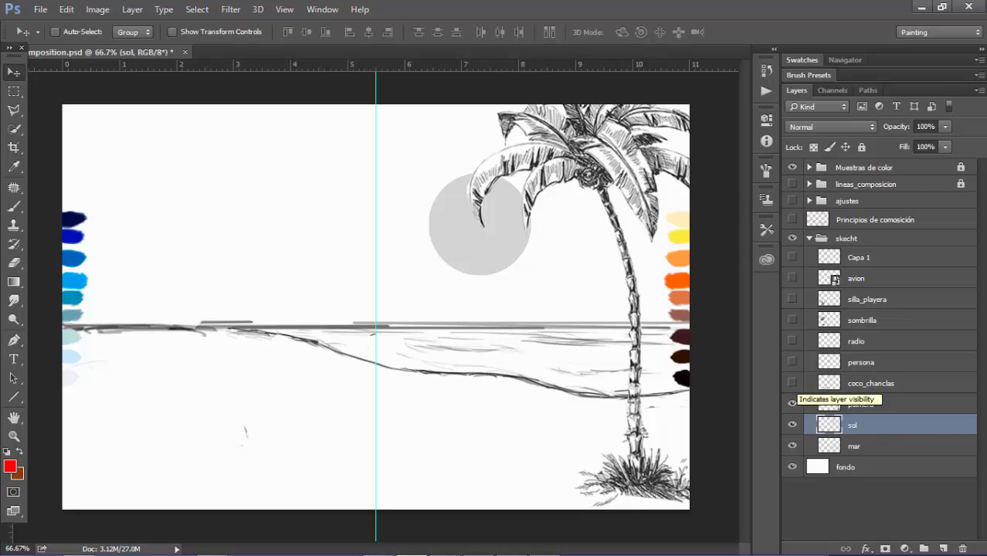
{"action": "left_click", "coordinate": [793, 383]}
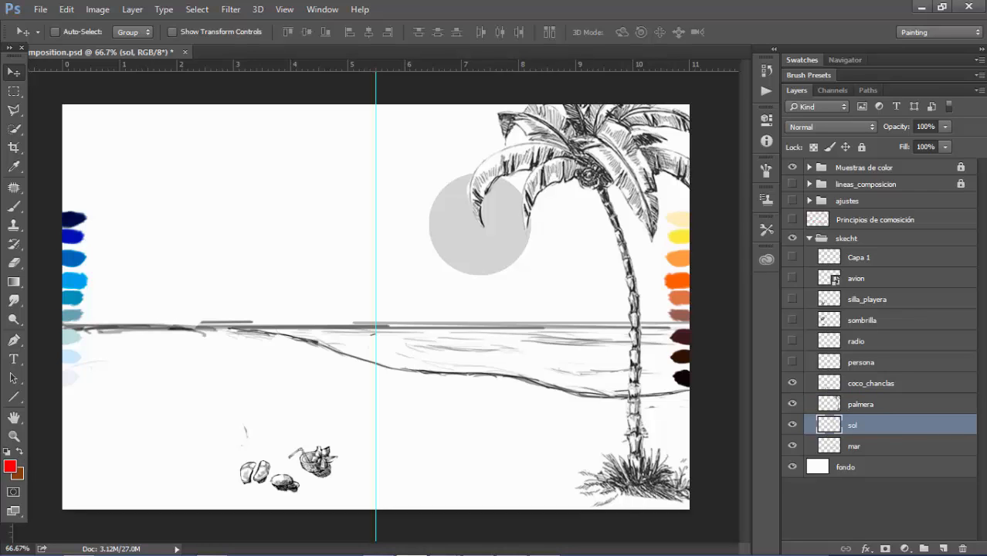
{"action": "left_click", "coordinate": [871, 384]}
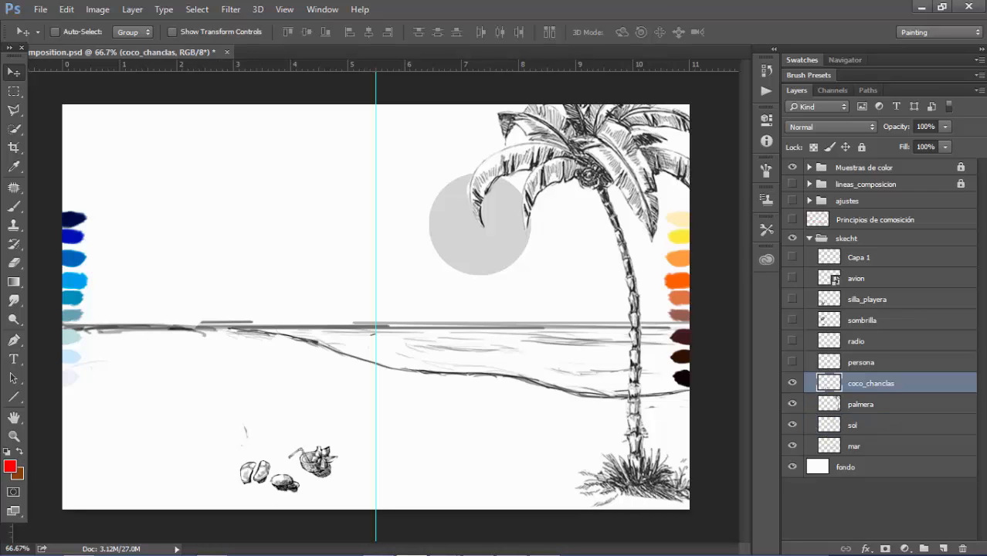
Show the remaining sketch layers in turn: persona, radio, sombrilla, silla_playera, avion and Capa 1
{"action": "left_click", "coordinate": [793, 362]}
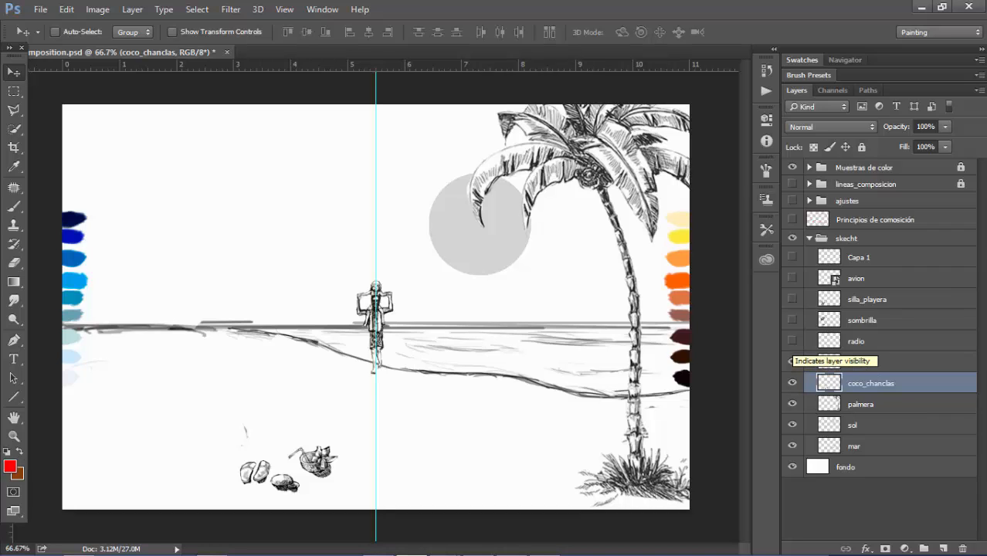
{"action": "left_click", "coordinate": [793, 340]}
{"action": "left_click", "coordinate": [793, 320]}
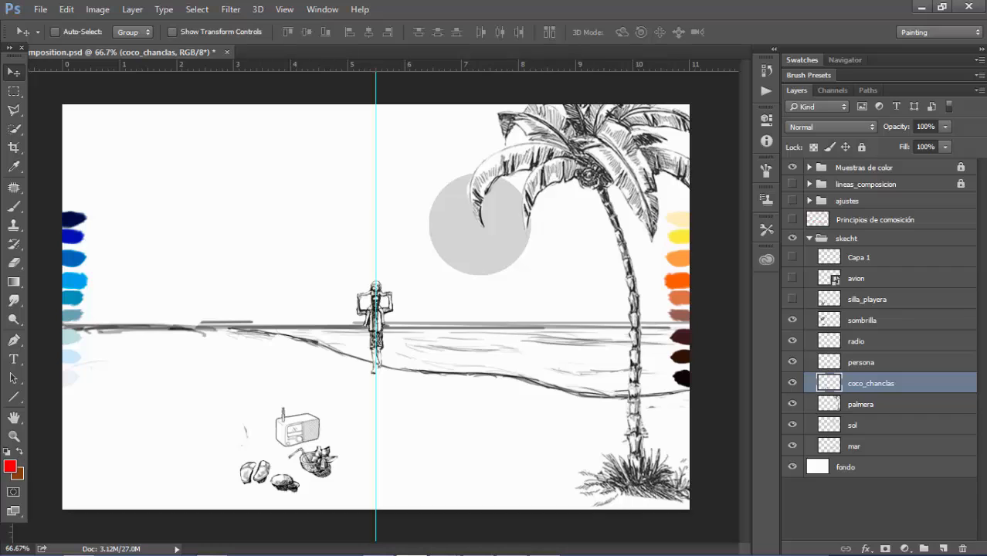
{"action": "left_click", "coordinate": [792, 299]}
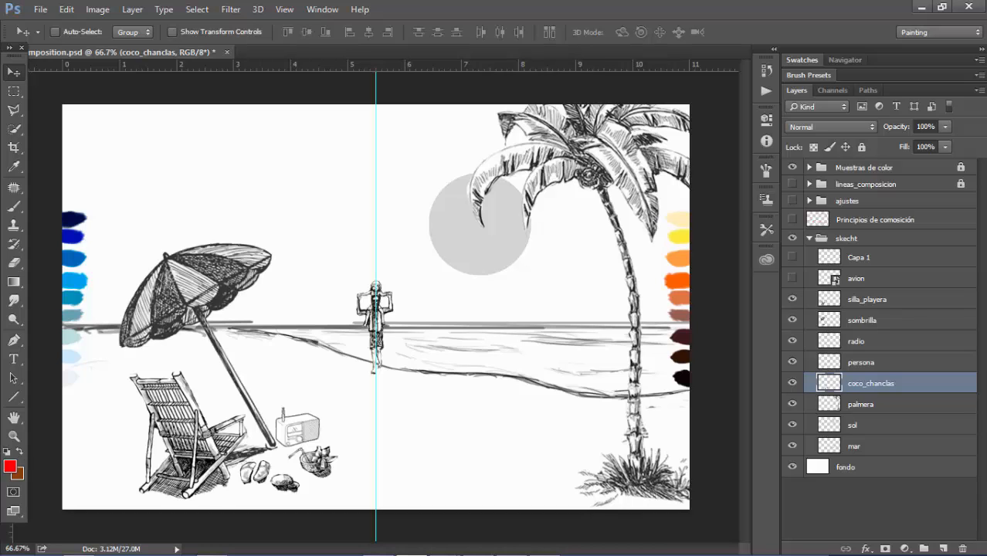
{"action": "left_click", "coordinate": [793, 278]}
{"action": "left_click", "coordinate": [793, 257]}
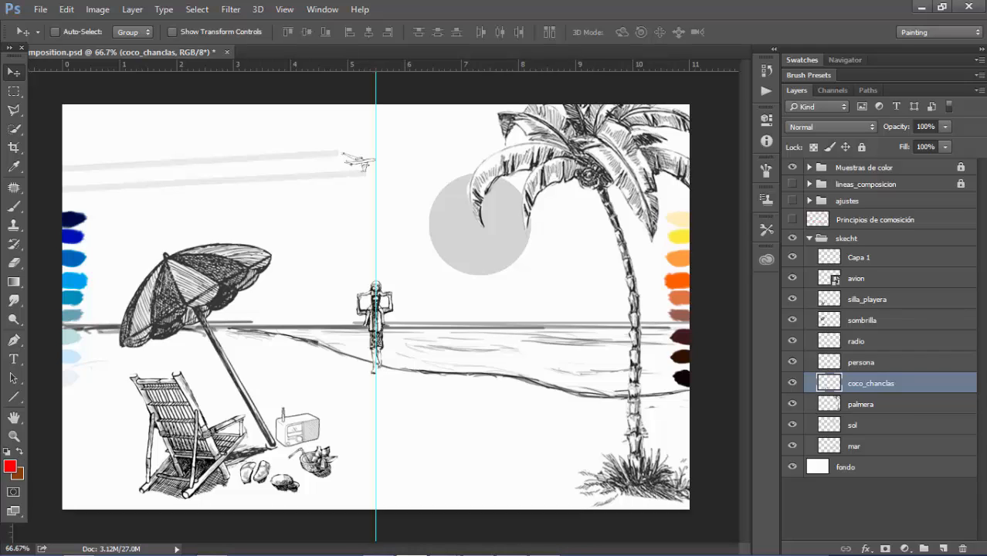
Rename the Capa 1 layer in the skecht group as "Estela"
{"action": "double_click", "coordinate": [860, 257]}
{"action": "type", "text": "Estela"}
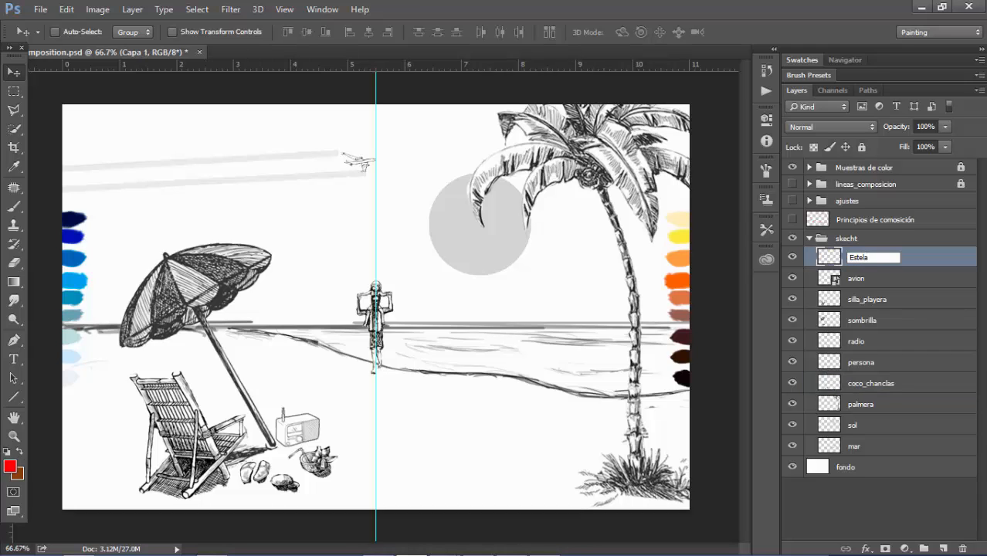
{"action": "key", "text": "Return"}
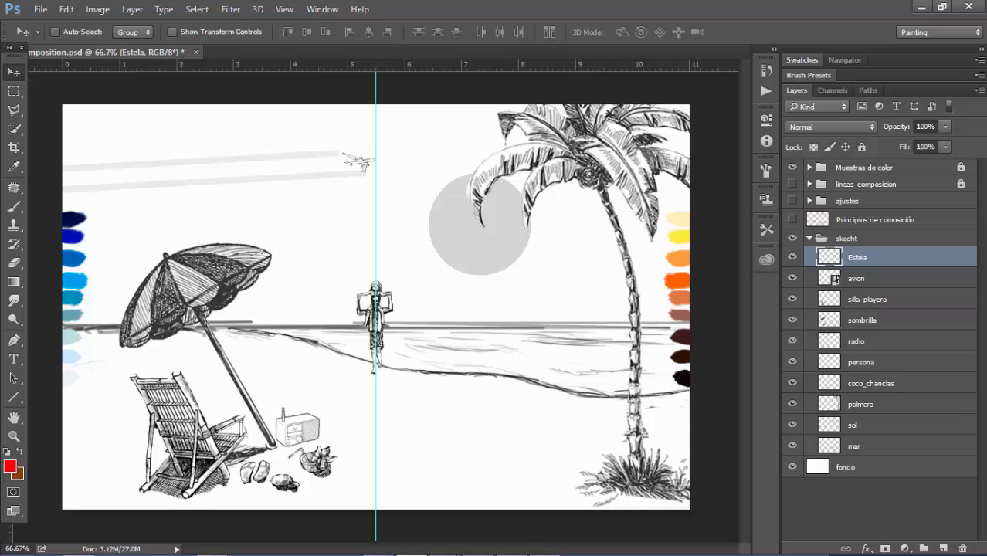
Show and expand the ajustes group and select its Niveles 1 adjustment layer
{"action": "left_click", "coordinate": [793, 201]}
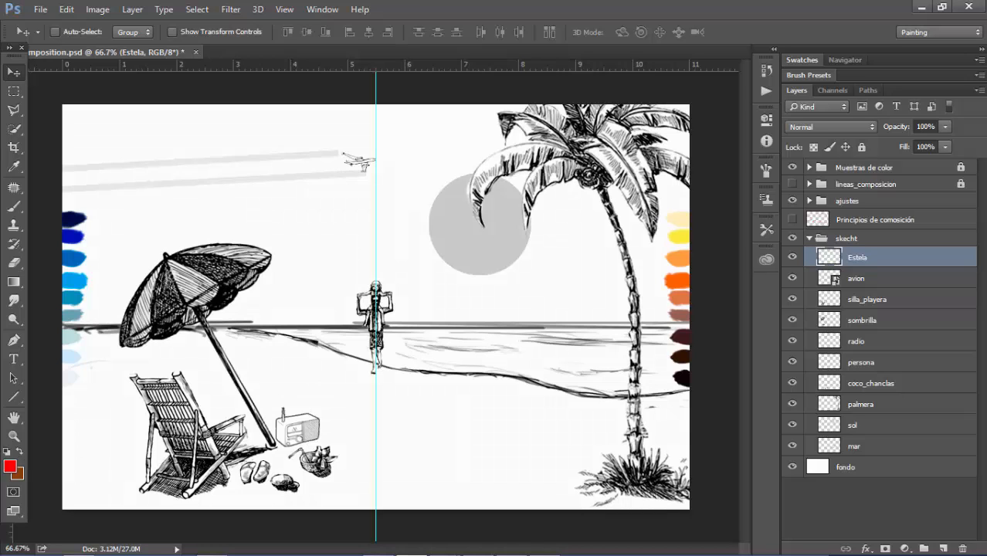
{"action": "left_click", "coordinate": [810, 200]}
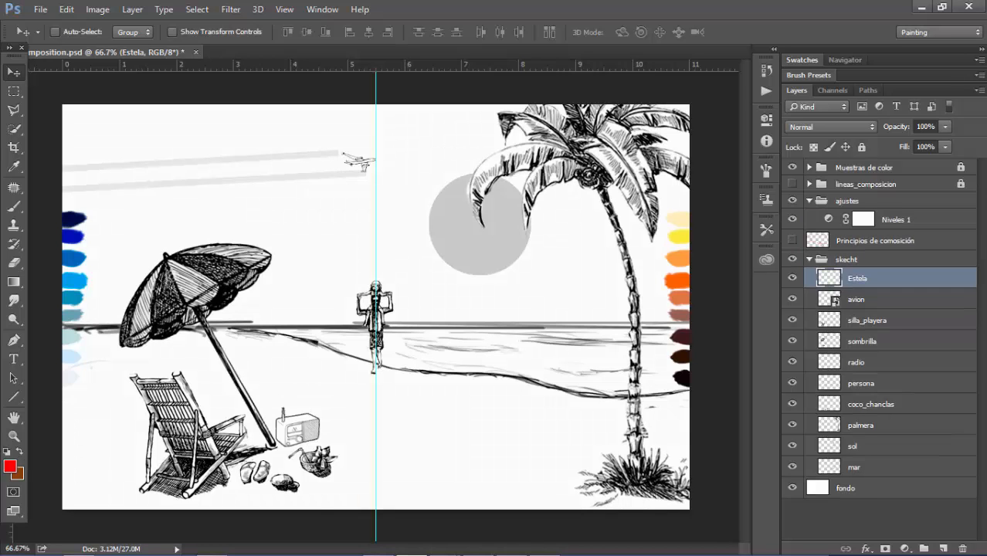
{"action": "left_click", "coordinate": [897, 220]}
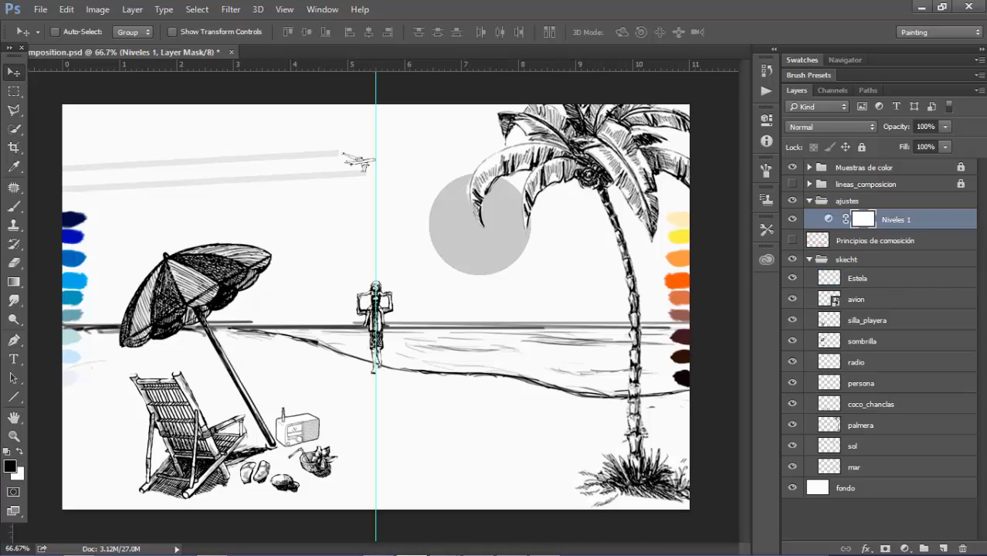
Show and expand the lineas_composicion group and hide all other layers
{"action": "left_click", "coordinate": [793, 184]}
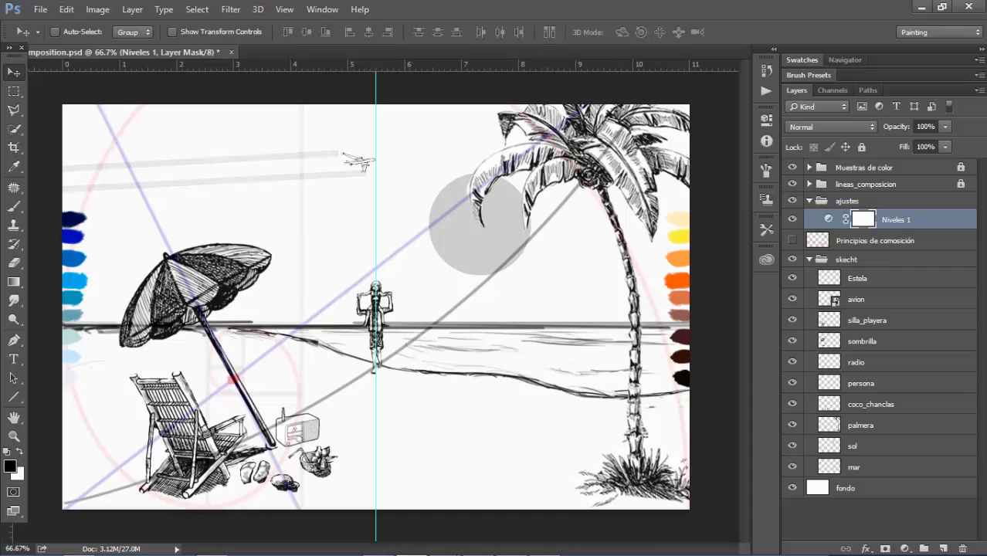
{"action": "left_click", "coordinate": [810, 184]}
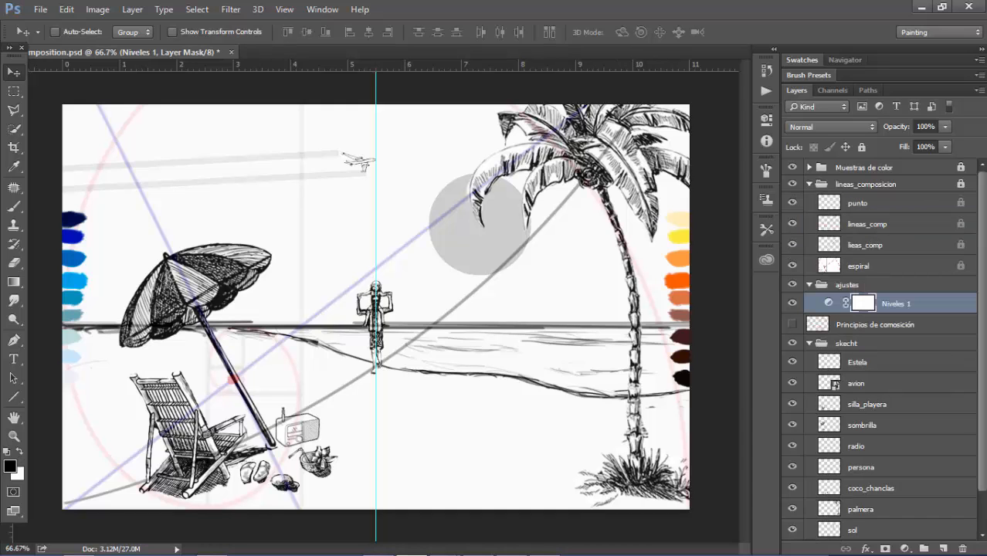
{"action": "right_click", "coordinate": [793, 184]}
{"action": "left_click", "coordinate": [857, 212]}
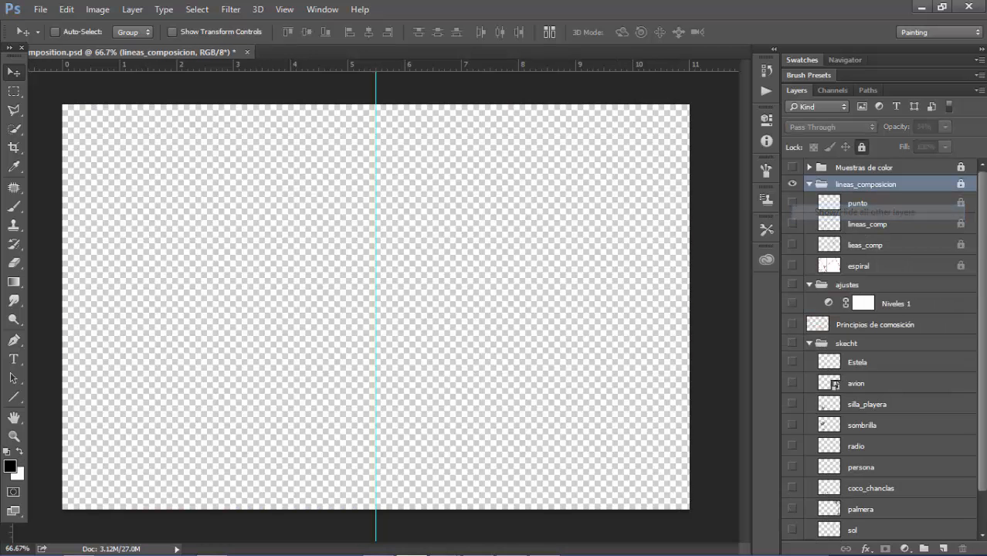
Show the punto, lineas_comp, lieas_comp and espiral layers over the fondo background, and select the espiral layer
{"action": "left_click_drag", "start_coordinate": [792, 202], "coordinate": [791, 265]}
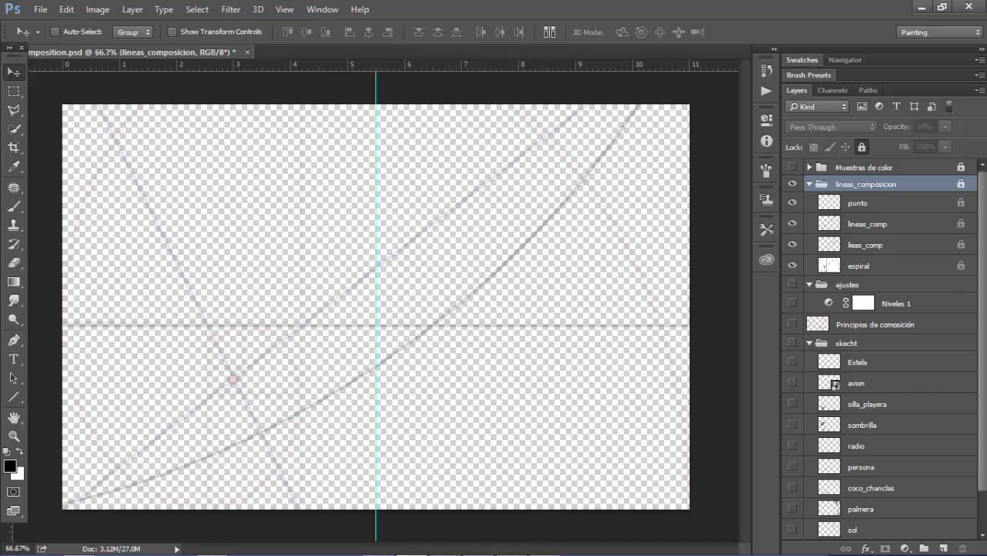
{"action": "scroll", "coordinate": [881, 348], "scroll_direction": "down", "scroll_amount": 1}
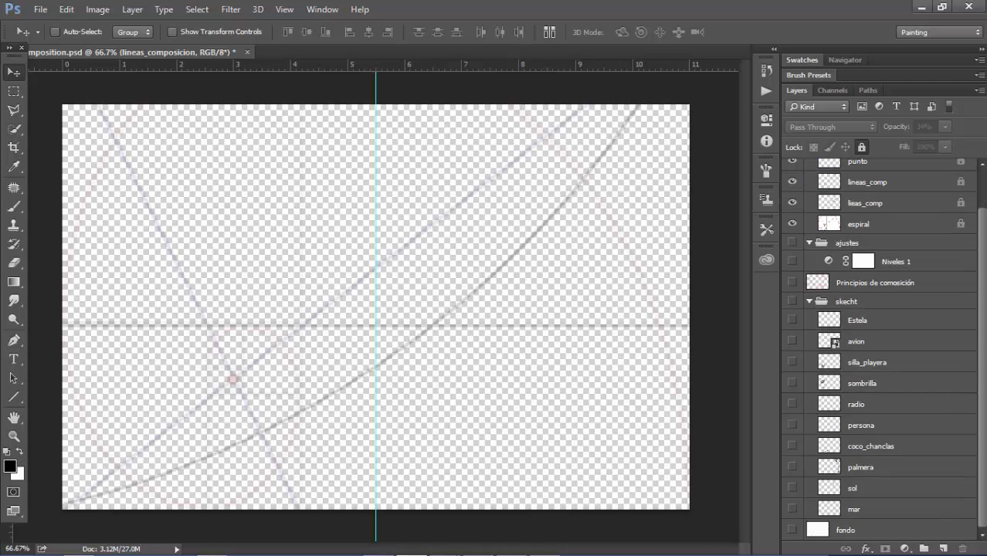
{"action": "left_click", "coordinate": [792, 530]}
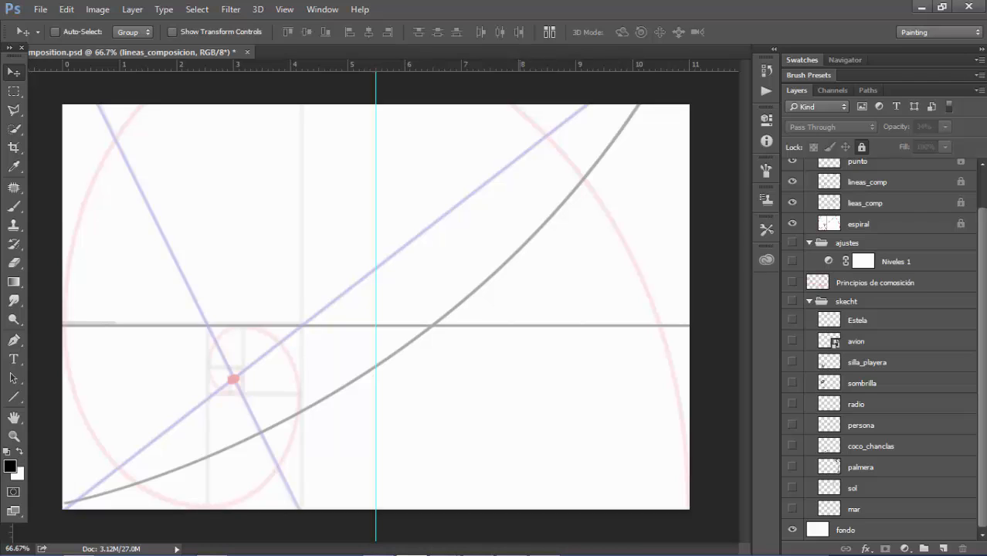
{"action": "left_click", "coordinate": [872, 224]}
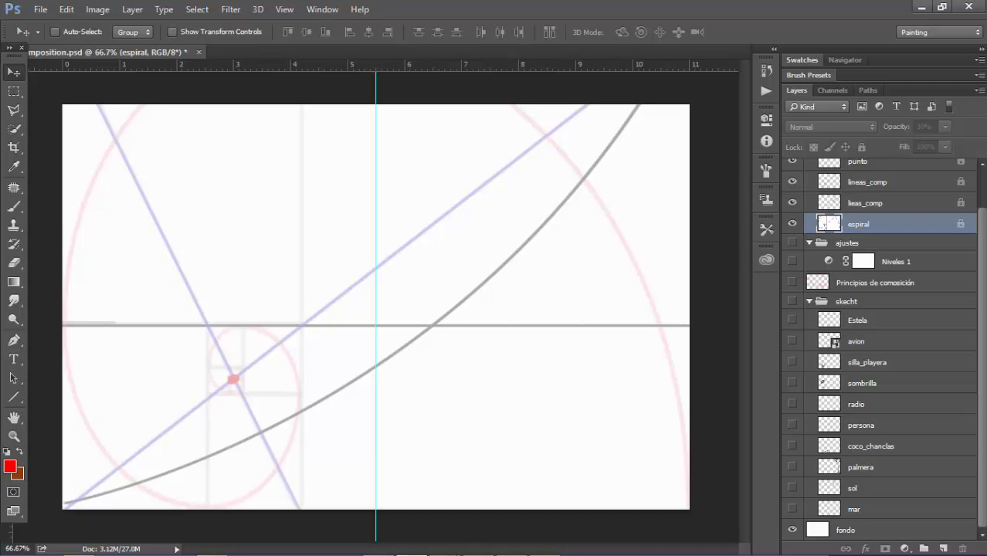
Select the lineas_composicion group and unlock it
{"action": "scroll", "coordinate": [881, 340], "scroll_direction": "up", "scroll_amount": 1}
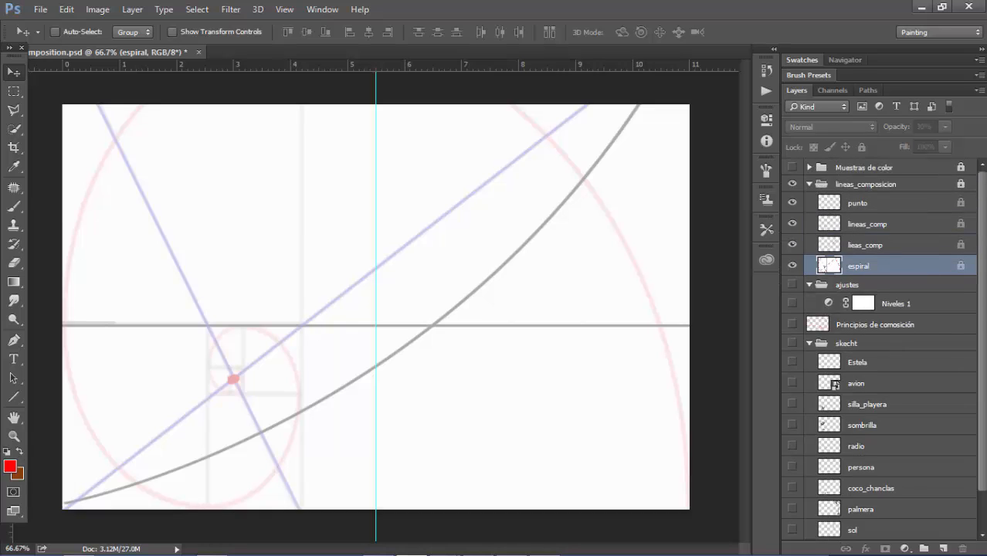
{"action": "left_click", "coordinate": [866, 185]}
{"action": "left_click", "coordinate": [863, 147]}
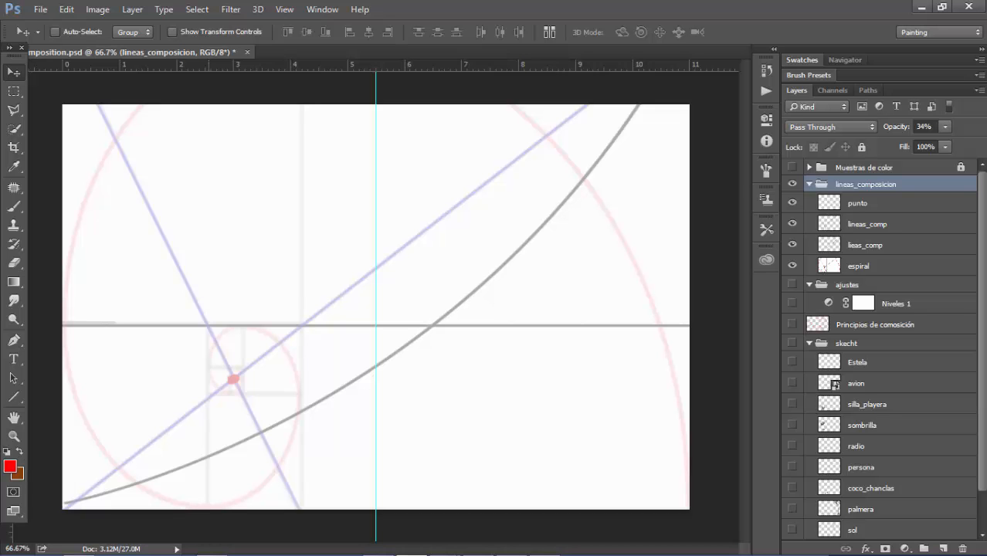
{"action": "key", "text": "alt+Tab"}
{"action": "key", "text": "alt+Tab"}
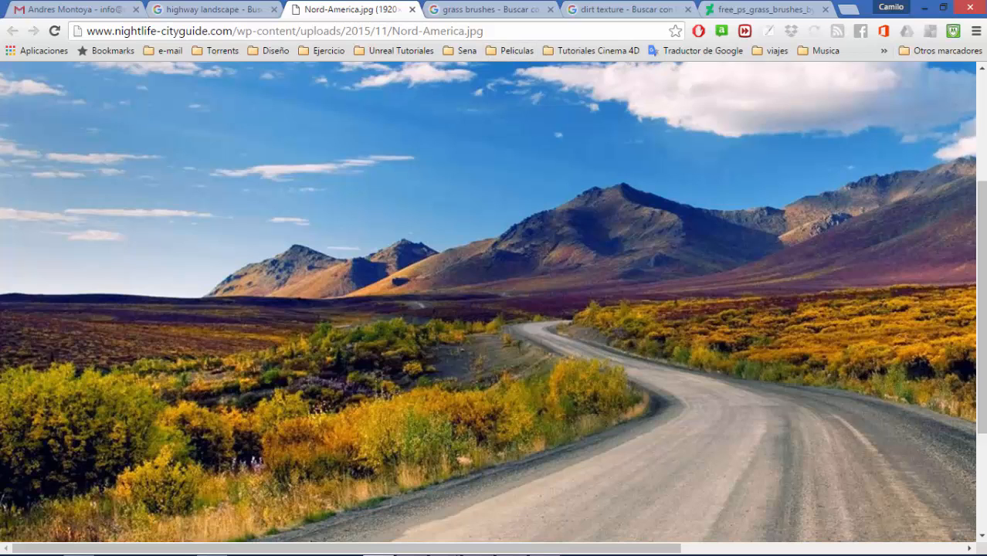
{"action": "key", "text": "ctrl+l"}
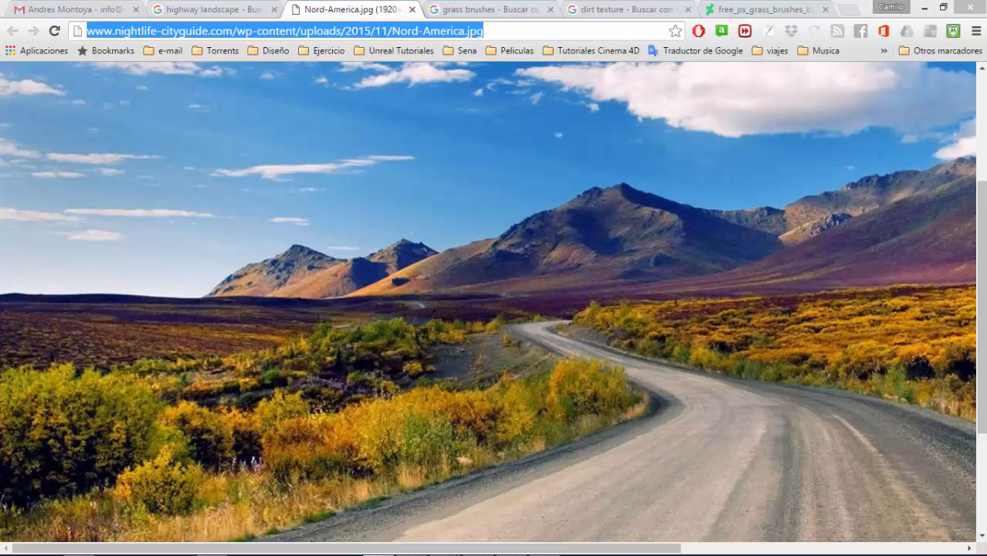
{"action": "key", "text": "alt+Tab"}
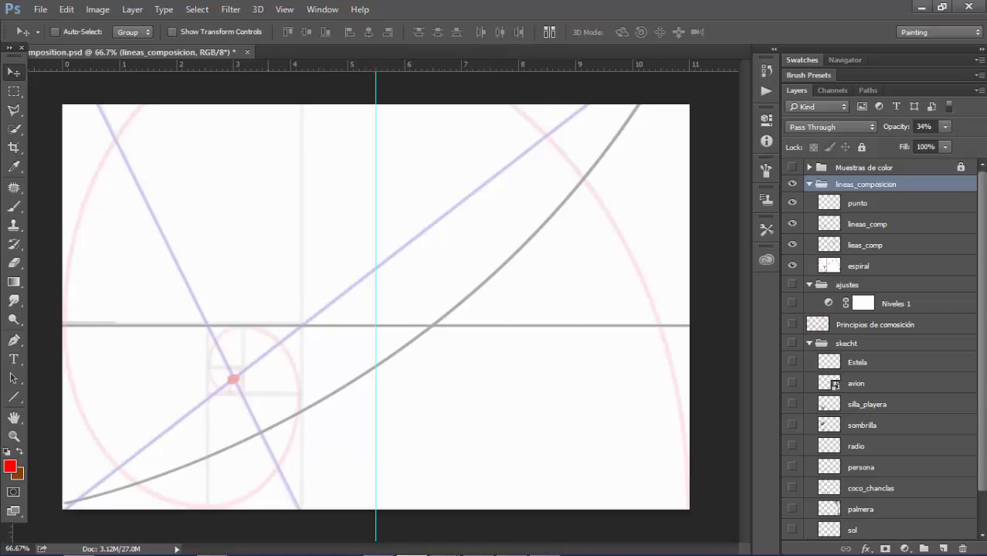
Toggle the visibility of the espiral layer to compare the composition lines with and without the spiral
{"action": "left_click", "coordinate": [792, 265]}
{"action": "left_click", "coordinate": [792, 265]}
{"action": "left_click", "coordinate": [792, 265]}
Switch to Chrome and search Google for "aurea proportion .png"
{"action": "key", "text": "alt+Tab"}
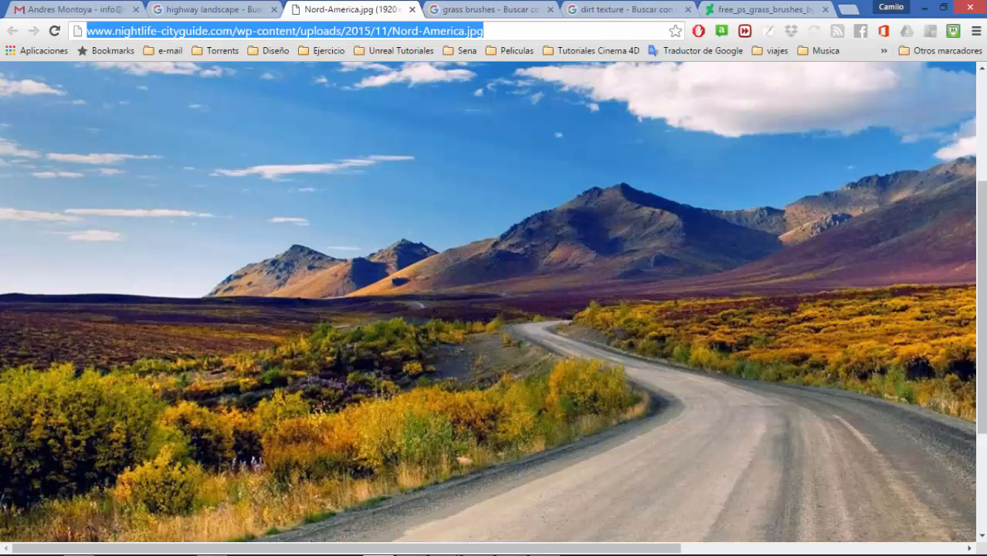
{"action": "type", "text": "aureal proport"}
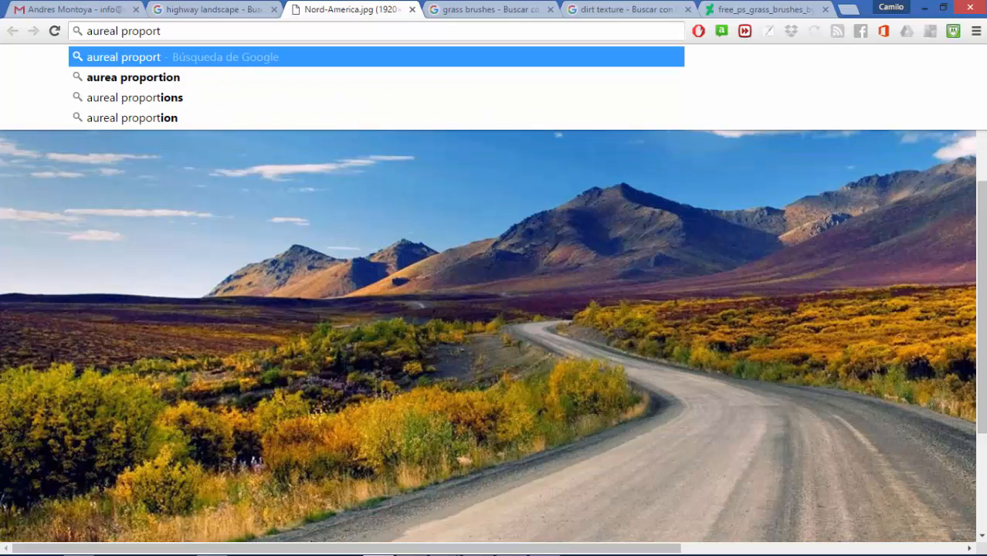
{"action": "key", "text": "Down"}
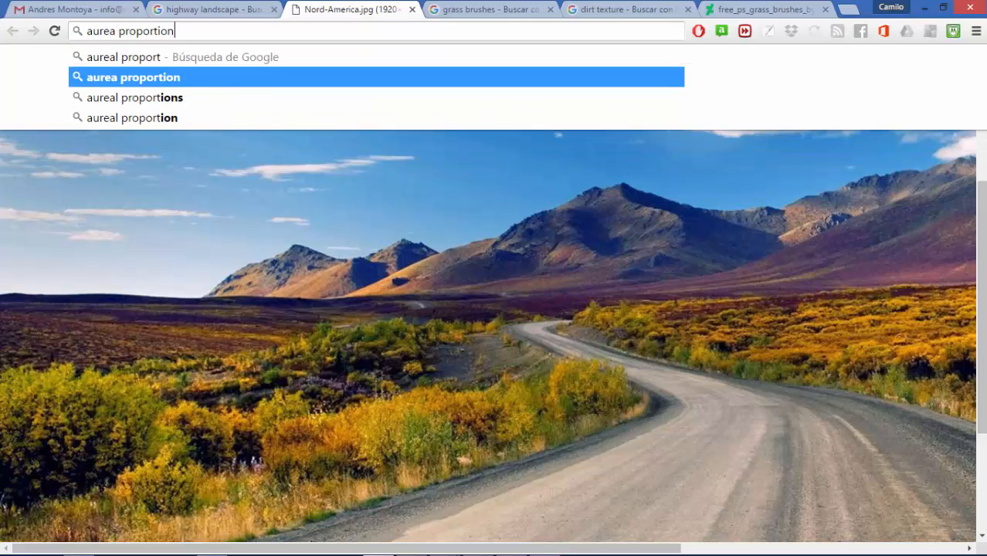
{"action": "type", "text": ".pg"}
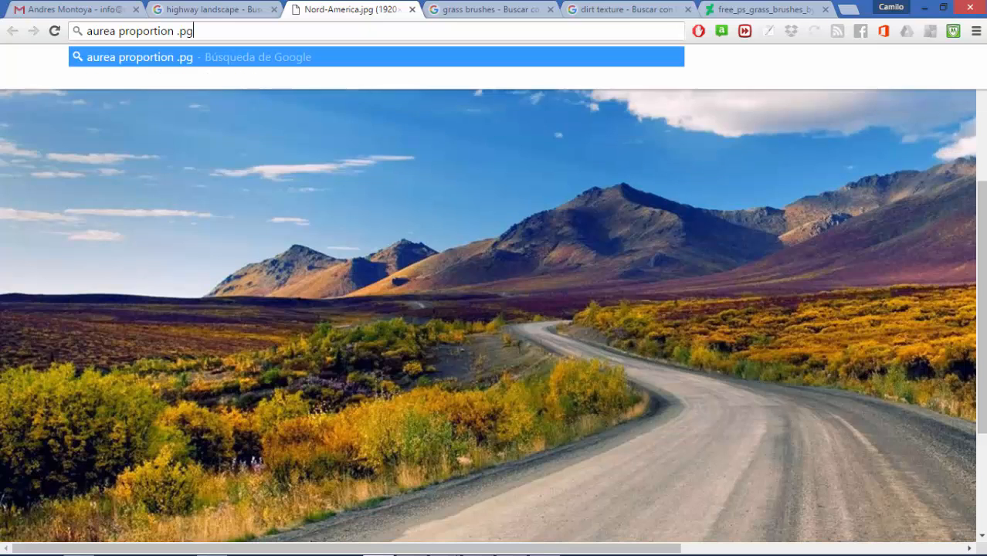
{"action": "key", "text": "BackSpace"}
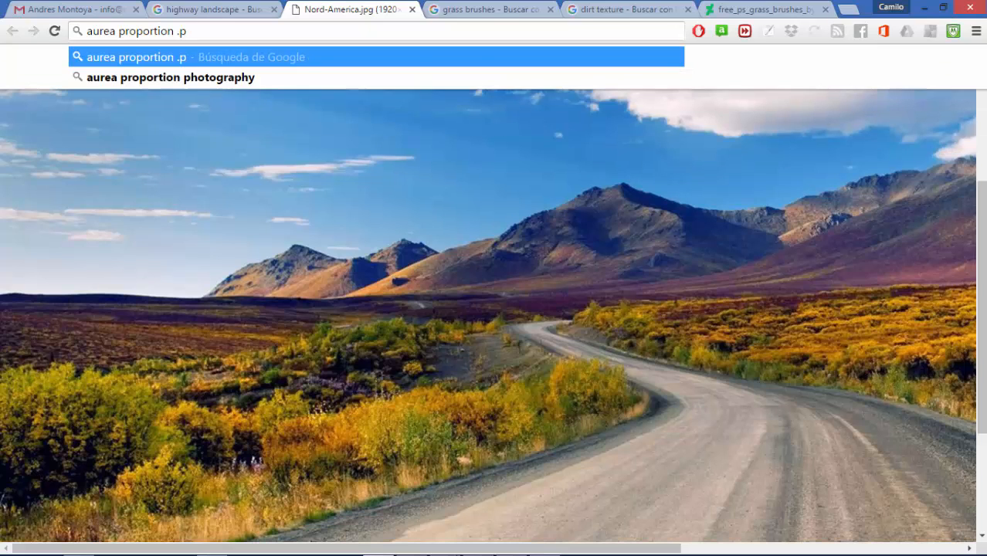
{"action": "type", "text": "ng"}
{"action": "key", "text": "Return"}
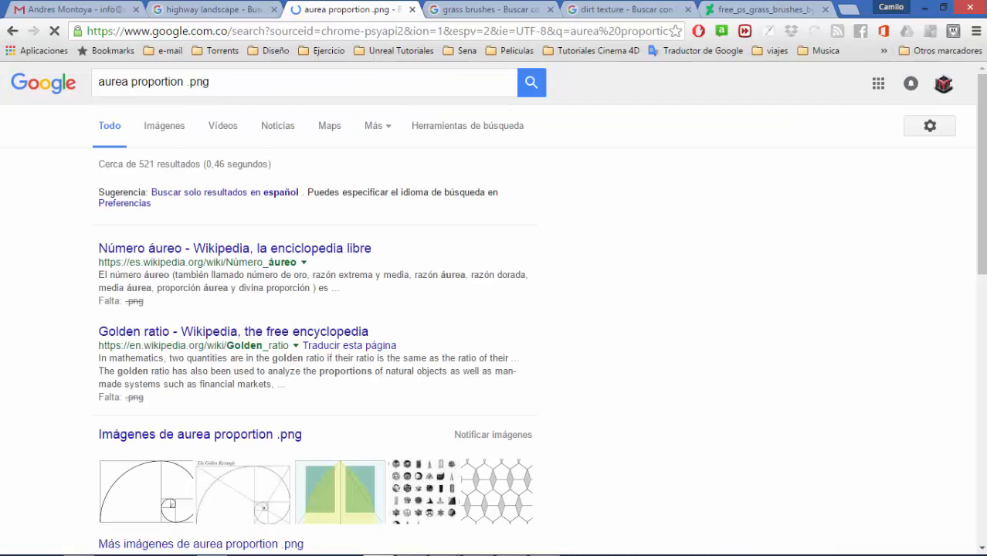
Show the image results and open the 1280 × 810 Fibonacci spiral from Wikimedia Commons at full size
{"action": "left_click", "coordinate": [164, 125]}
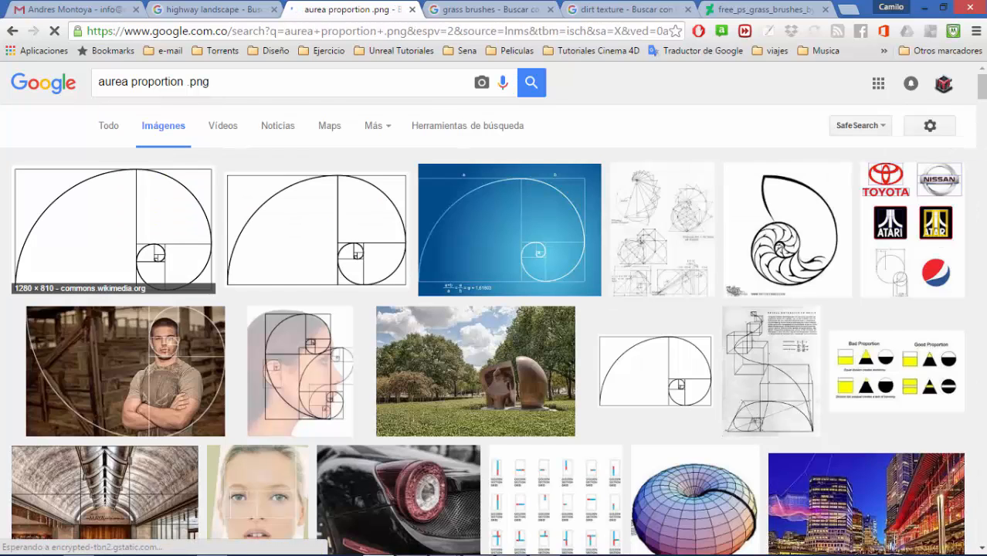
{"action": "left_click", "coordinate": [113, 230]}
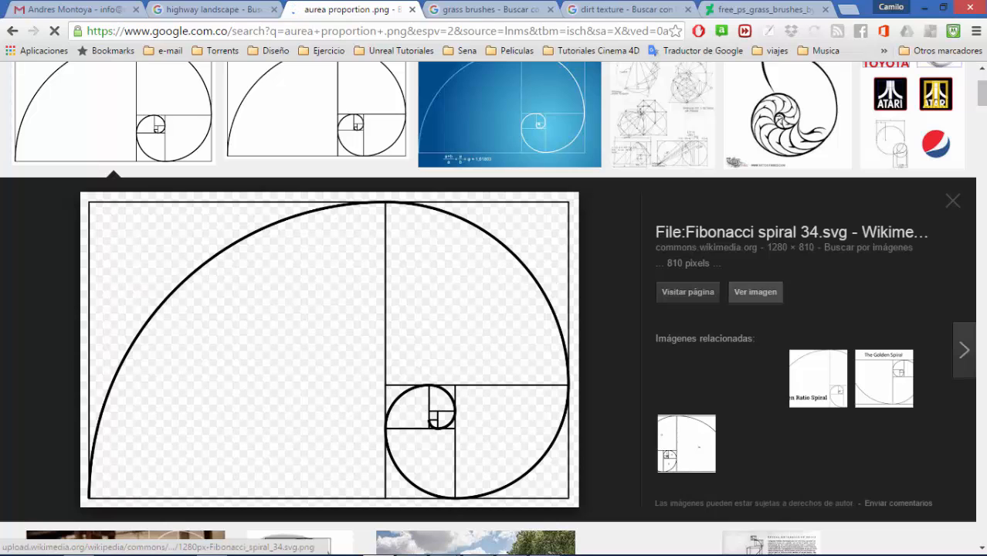
{"action": "left_click", "coordinate": [756, 292]}
Save the spiral image as 1280px-Fibonacci_spiral_34.svg.png in the student's folder that holds 01_composition.psd, inside Ilustración Digital
{"action": "right_click", "coordinate": [347, 252]}
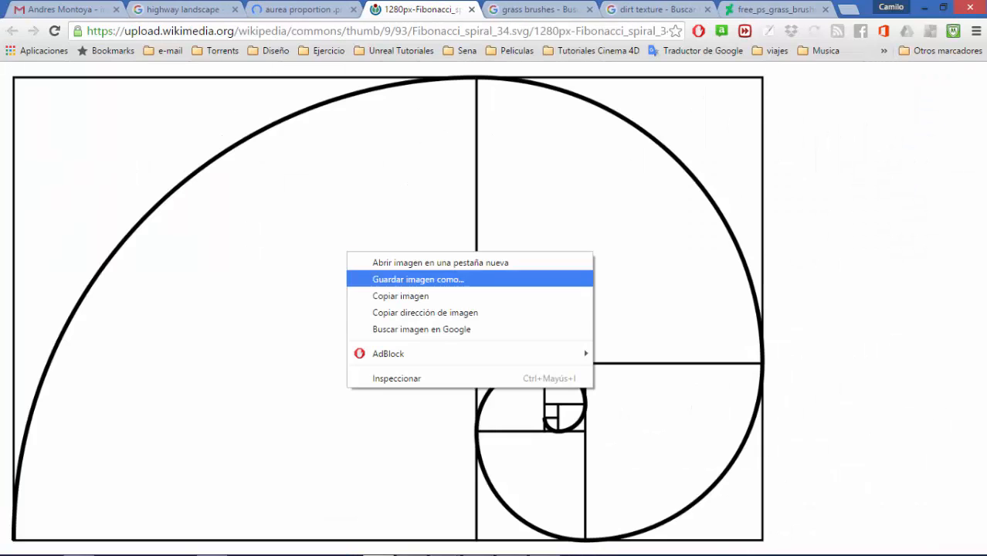
{"action": "key", "text": "Return"}
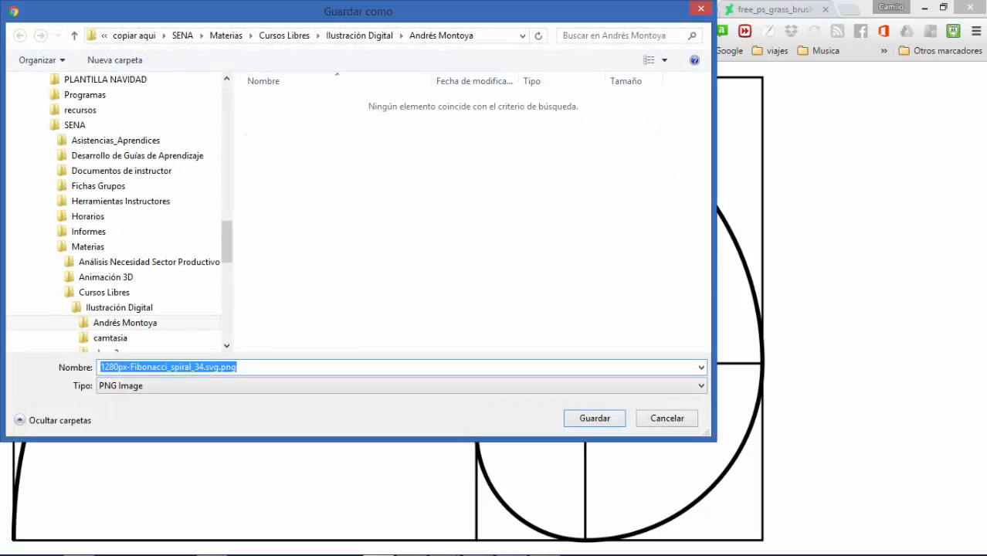
{"action": "left_click", "coordinate": [401, 36]}
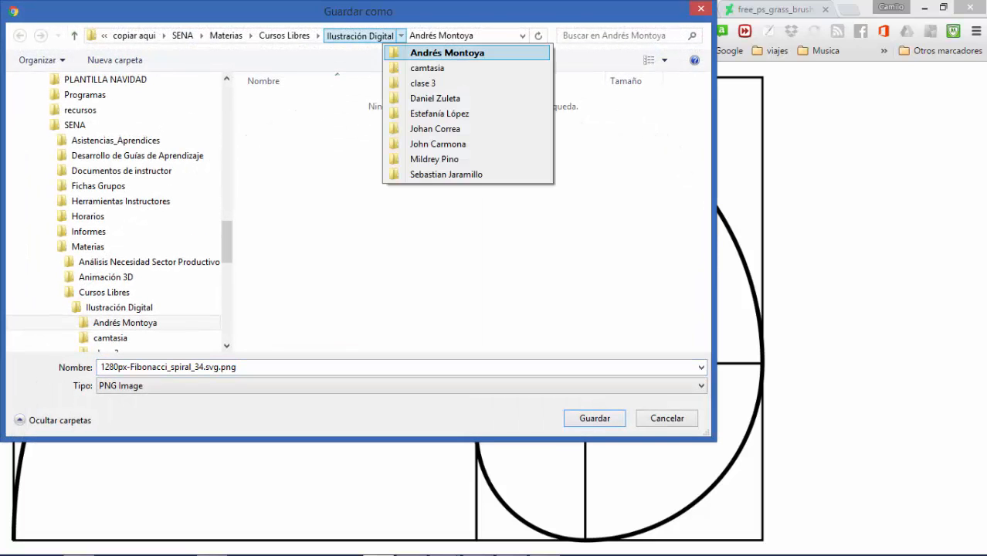
{"action": "key", "text": "Up"}
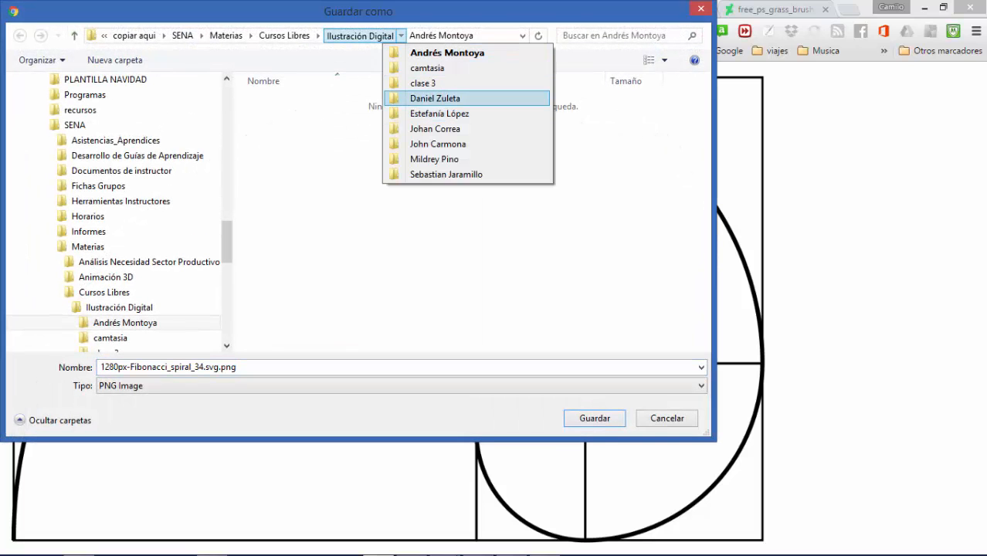
{"action": "key", "text": "Return"}
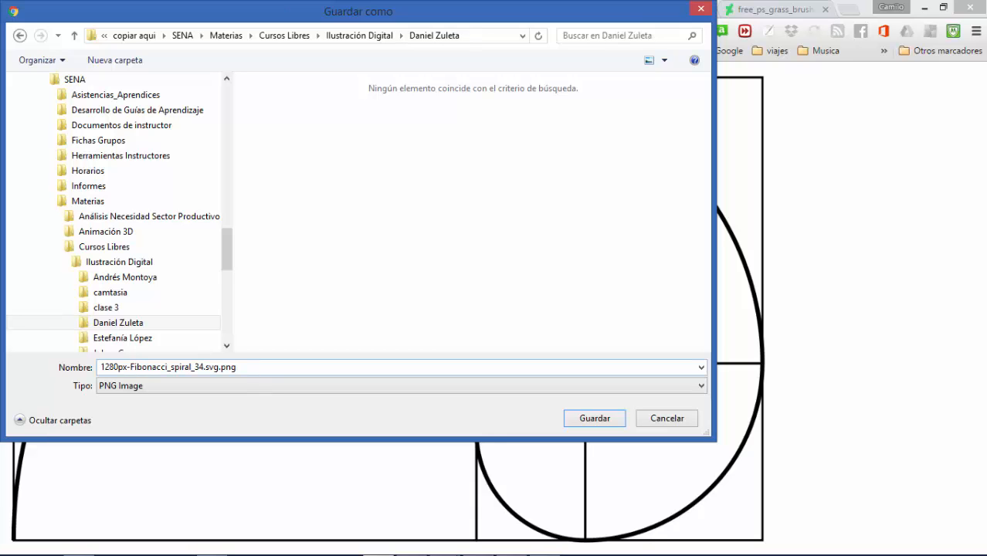
{"action": "key", "text": "Return"}
Switch to Photoshop and place 1280px-Fibonacci_spiral_34.svg.png as an embedded object above the punto layer in the lineas_composicion group
{"action": "key", "text": "alt+Tab"}
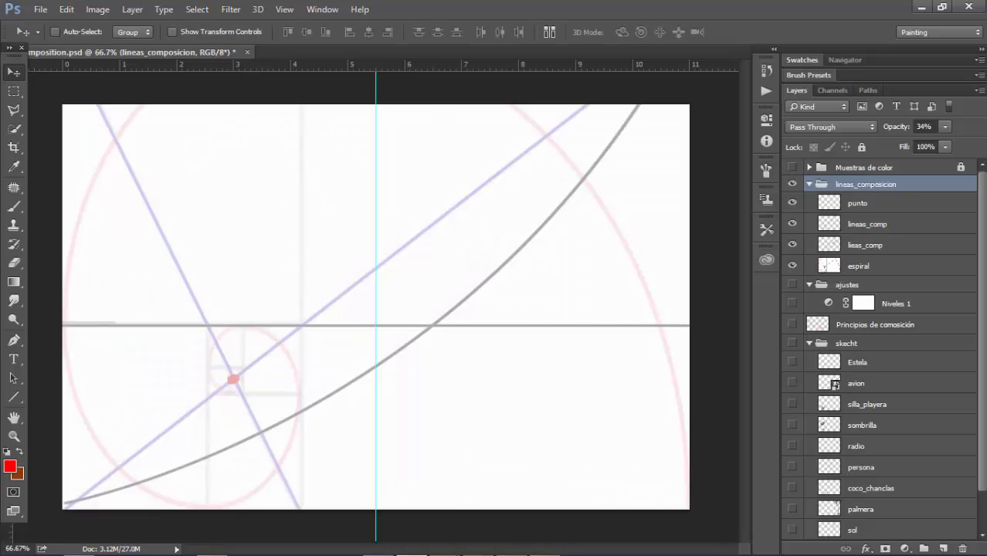
{"action": "left_click", "coordinate": [858, 203]}
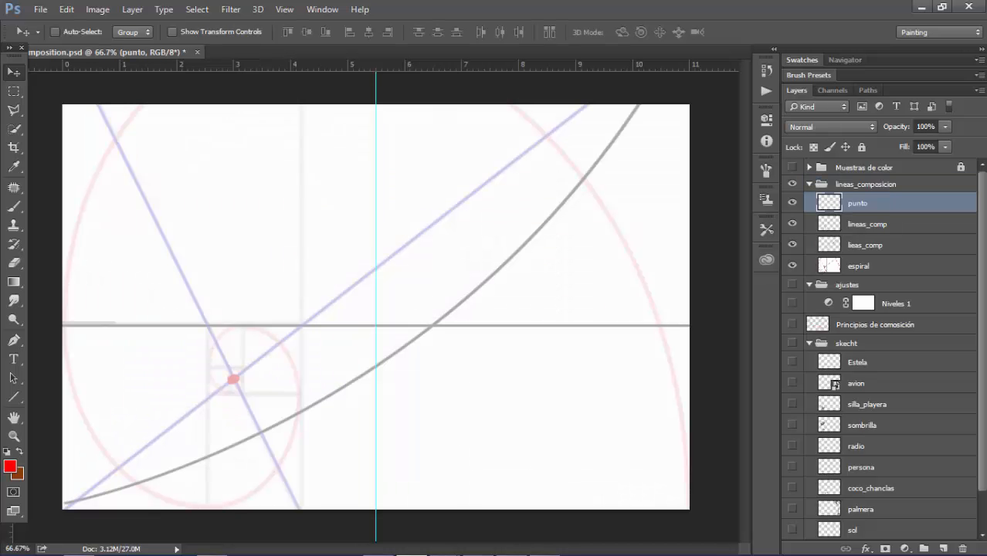
{"action": "left_click", "coordinate": [40, 10]}
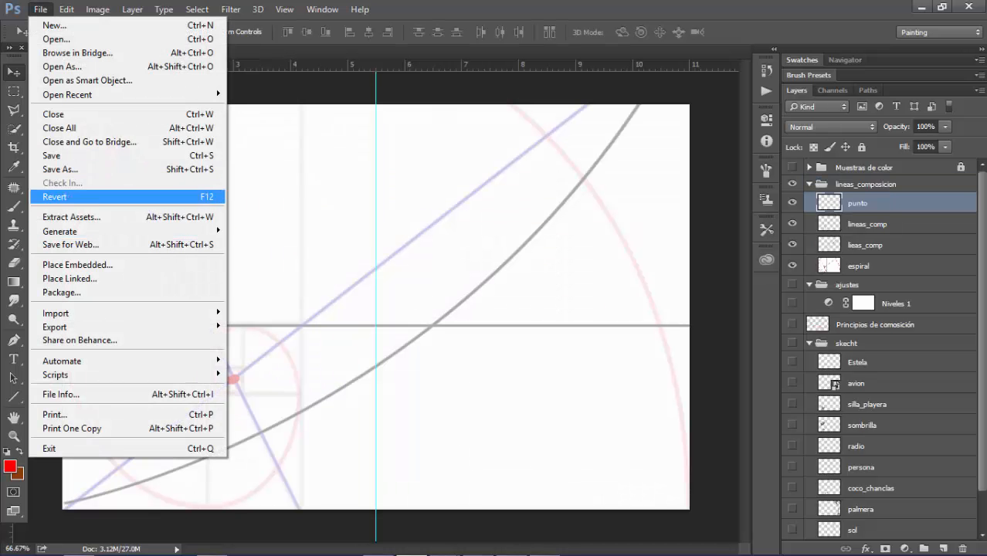
{"action": "left_click", "coordinate": [78, 265]}
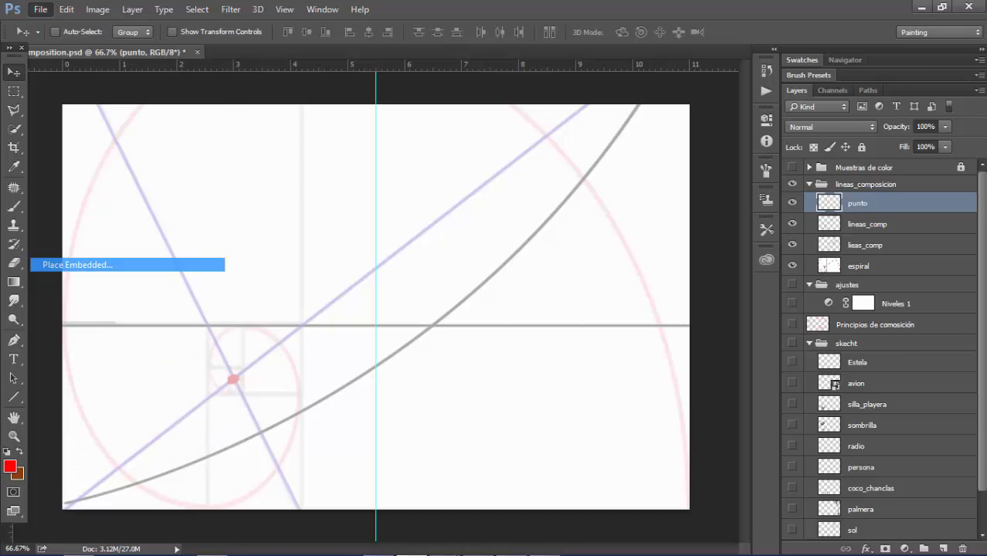
{"action": "left_click", "coordinate": [559, 143]}
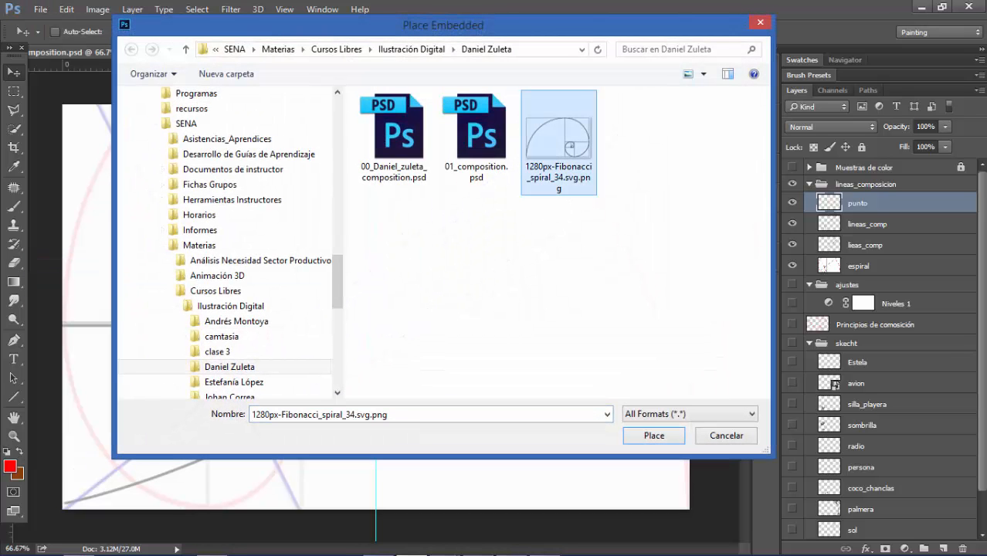
{"action": "key", "text": "Return"}
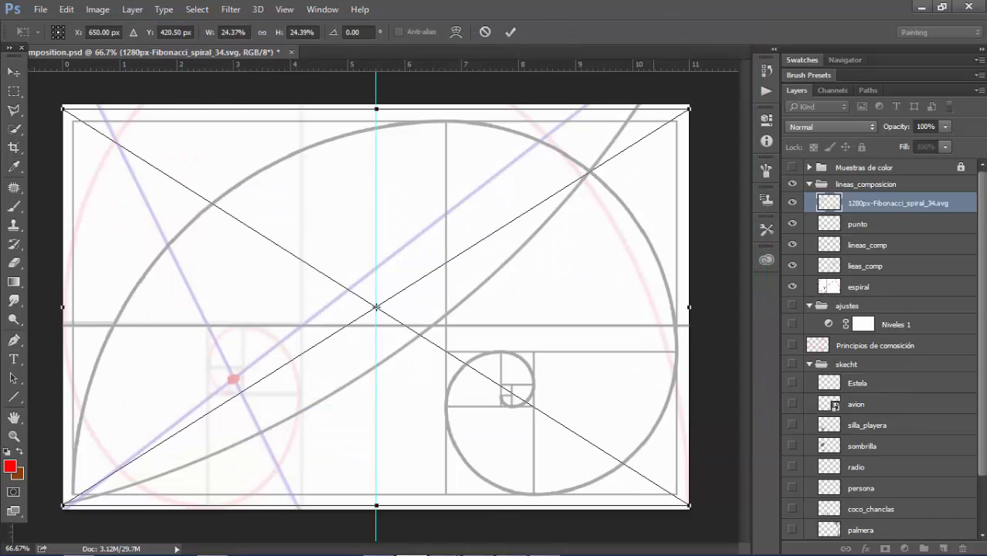
{"action": "key", "text": "Return"}
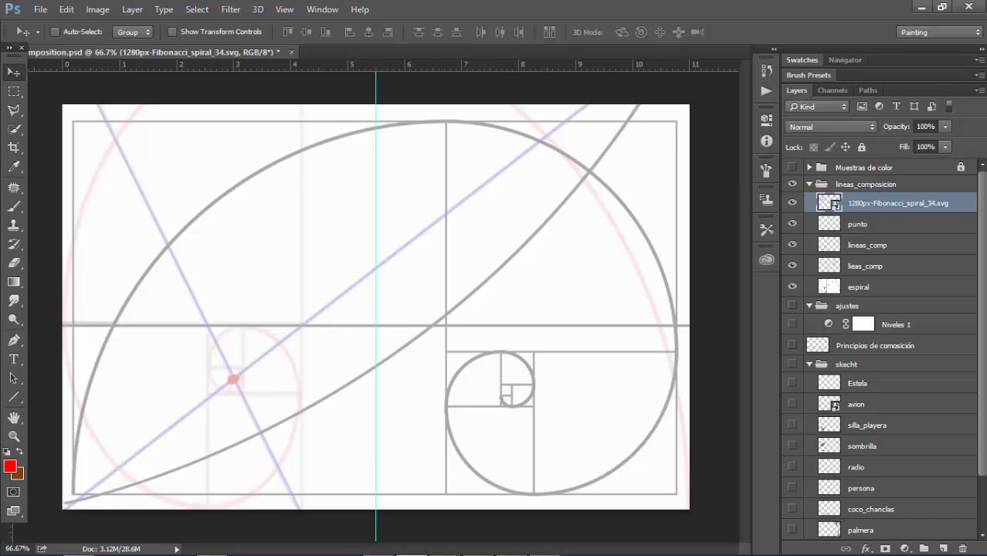
Hide the espiral layer and flip the placed Fibonacci spiral horizontally with Free Transform
{"action": "left_click", "coordinate": [792, 287]}
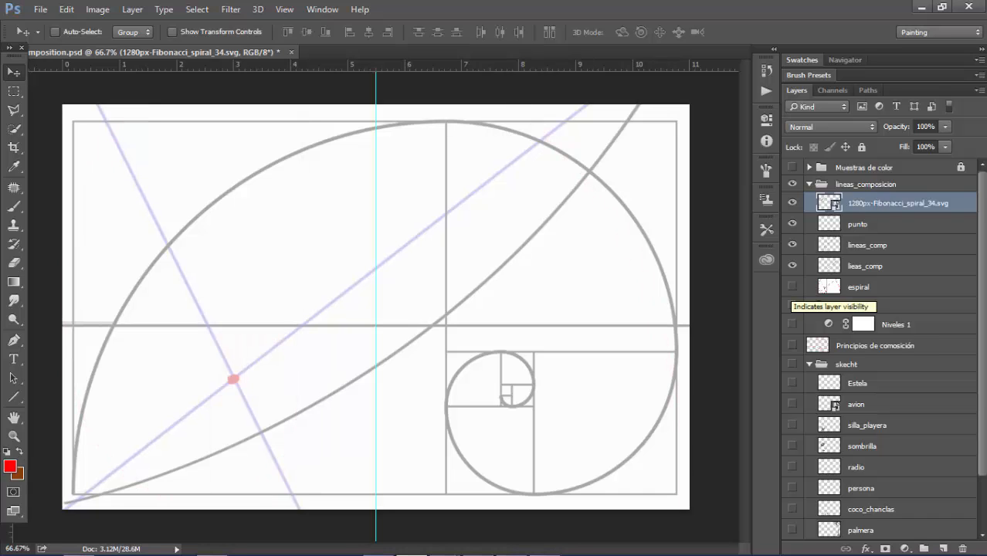
{"action": "key", "text": "ctrl+t"}
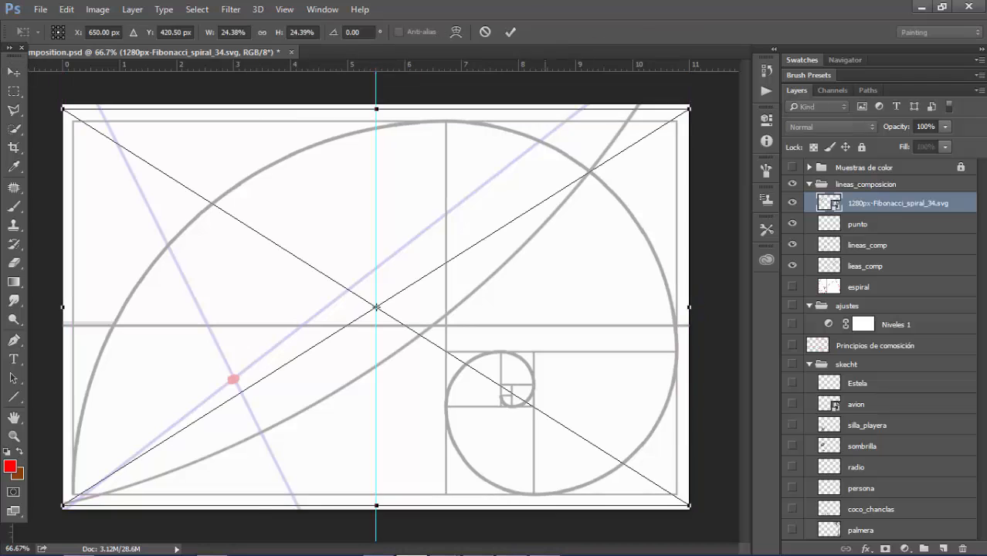
{"action": "right_click", "coordinate": [546, 219]}
{"action": "left_click", "coordinate": [592, 416]}
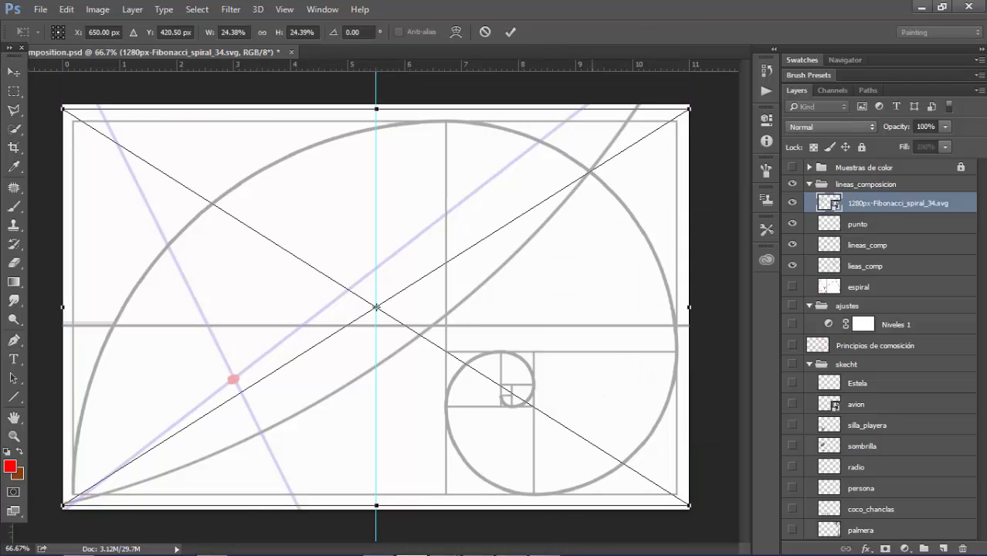
{"action": "right_click", "coordinate": [626, 283]}
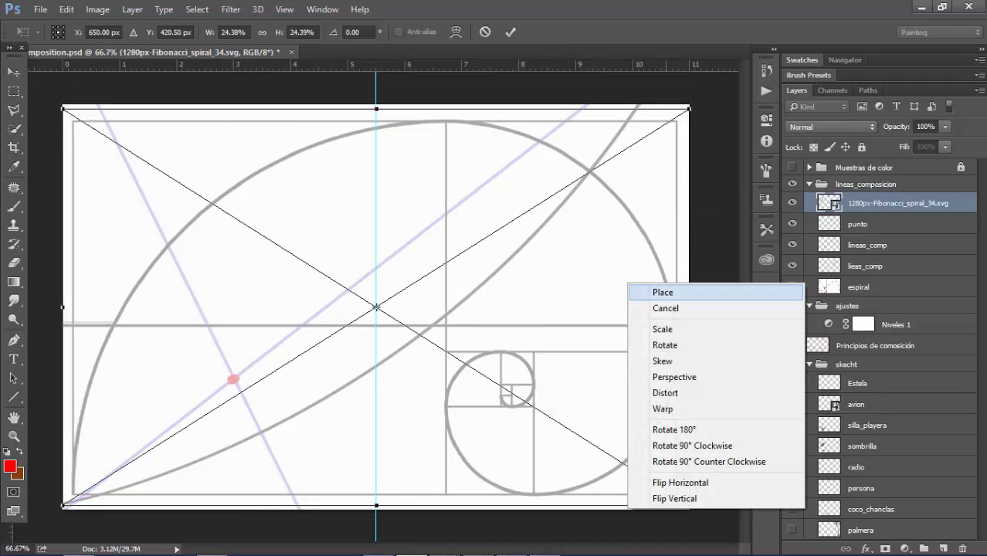
{"action": "left_click", "coordinate": [657, 479]}
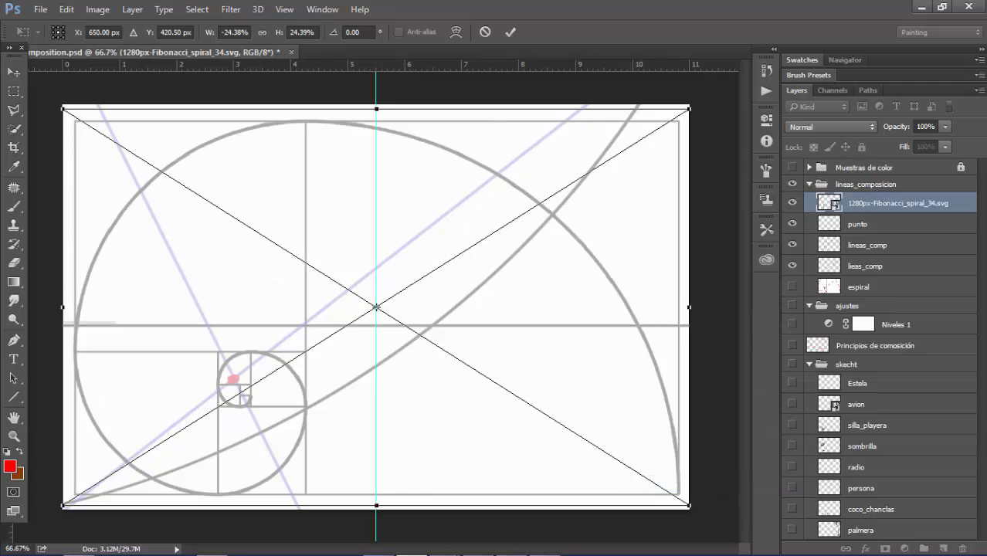
Nudge the flipped spiral up and left so its centre sits at X 639 px, Y 386.5 px, against the canvas's upper edge
{"action": "key", "text": "shift+Up"}
{"action": "key", "text": "shift+Up"}
{"action": "key", "text": "shift+Up"}
{"action": "key", "text": "shift+Left"}
{"action": "key", "text": "shift+Left"}
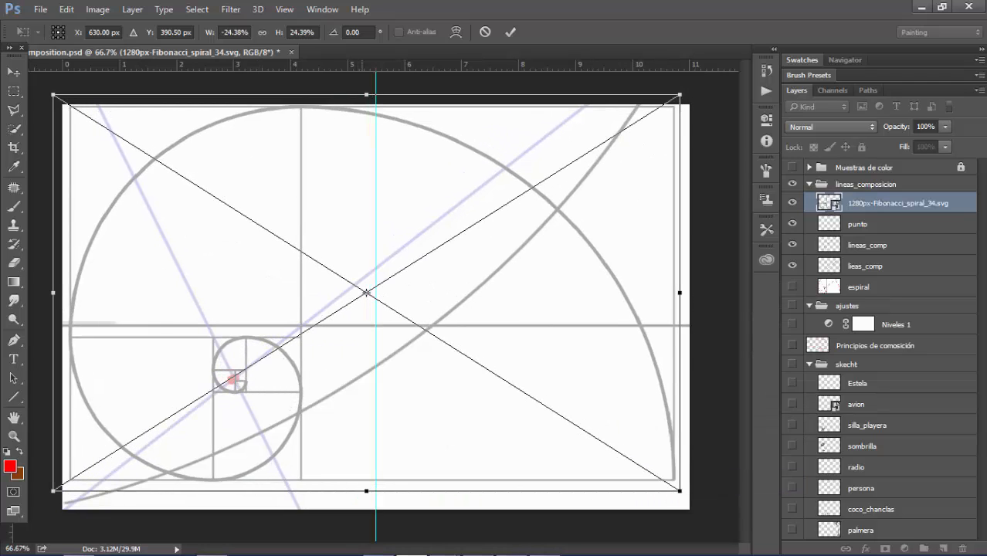
{"action": "key", "text": "Right"}
{"action": "key", "text": "Right"}
{"action": "key", "text": "Right"}
{"action": "key", "text": "Right"}
{"action": "key", "text": "Right"}
{"action": "key", "text": "Right"}
{"action": "key", "text": "Right"}
{"action": "key", "text": "Right"}
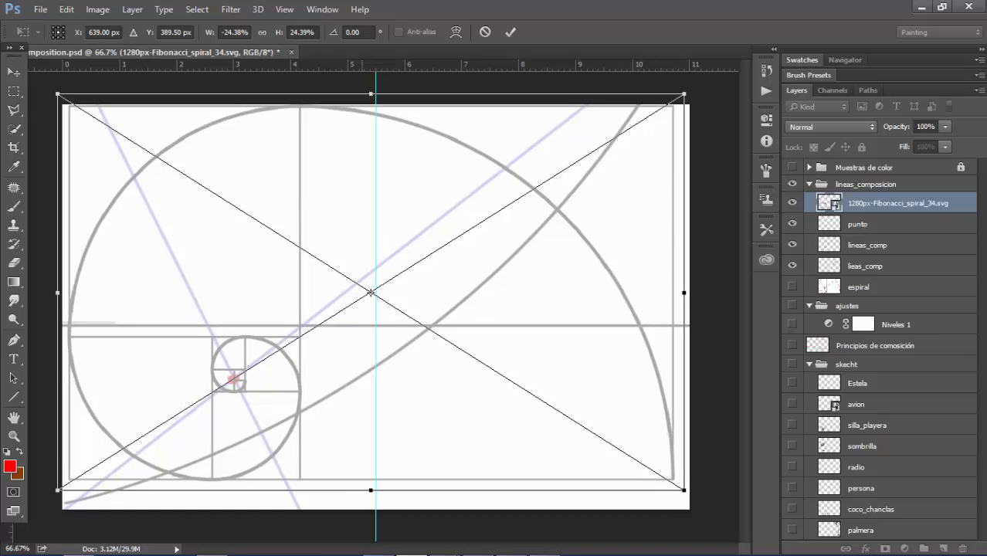
{"action": "key", "text": "Up"}
{"action": "key", "text": "Up"}
{"action": "key", "text": "Up"}
{"action": "key", "text": "Up"}
{"action": "key", "text": "Right"}
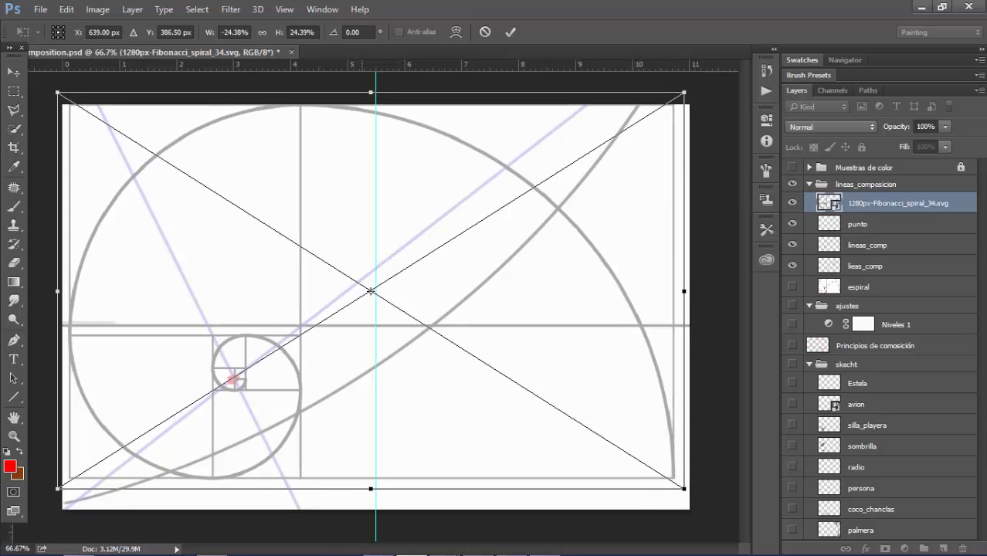
Enlarge the flipped spiral to W -25.18% and H 25.21%, and nudge it down to Y 416.50 px
{"action": "key", "text": "ctrl+minus"}
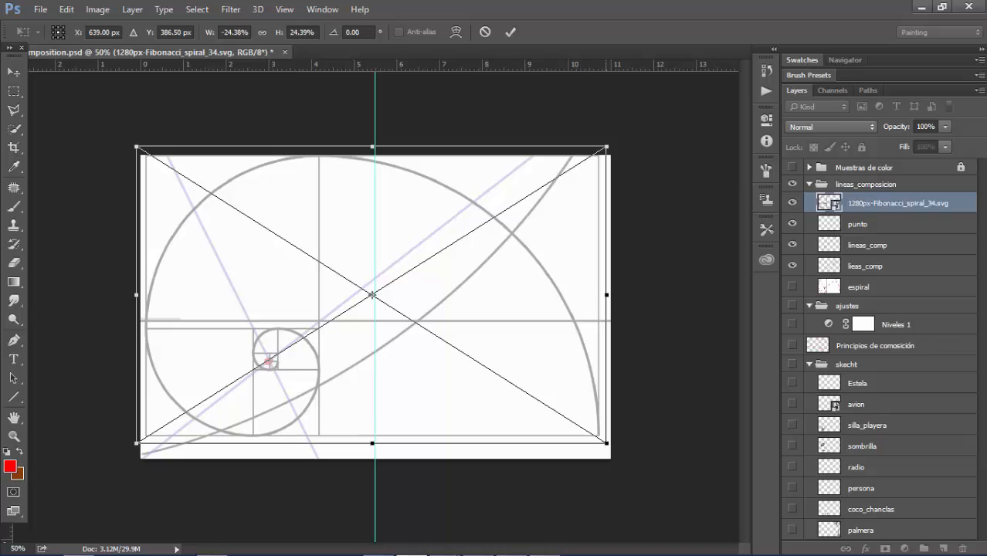
{"action": "left_click_drag", "start_coordinate": [606, 443], "coordinate": [616, 449]}
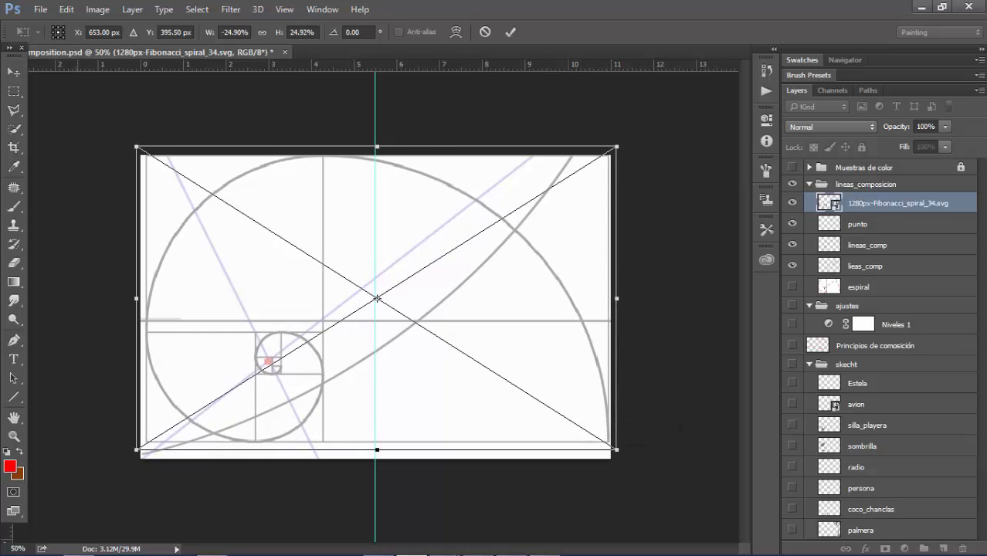
{"action": "left_click_drag", "start_coordinate": [136, 450], "coordinate": [131, 453]}
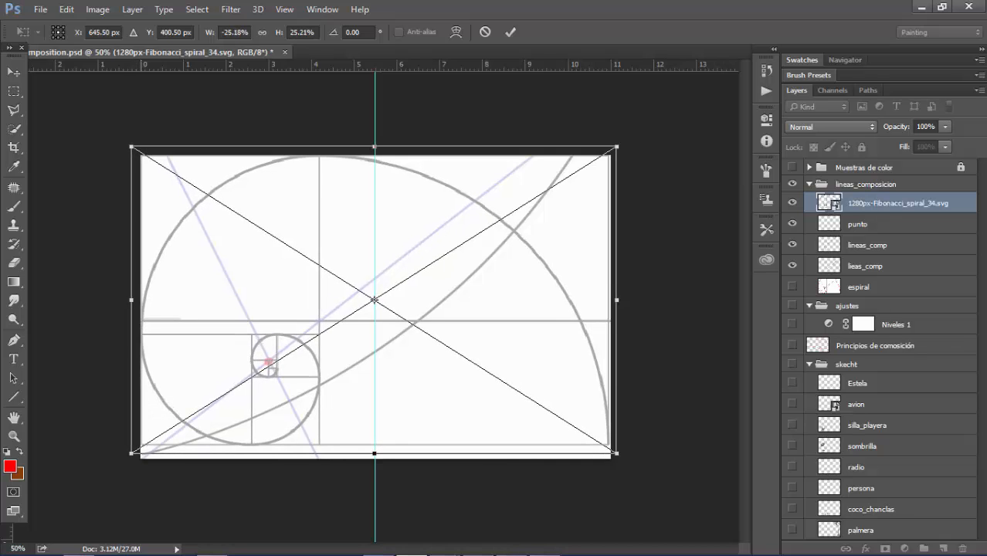
{"action": "key", "text": "Down"}
{"action": "key", "text": "Down"}
{"action": "key", "text": "Down"}
{"action": "key", "text": "Down"}
{"action": "key", "text": "Down"}
{"action": "key", "text": "Down"}
{"action": "key", "text": "Down"}
{"action": "key", "text": "Down"}
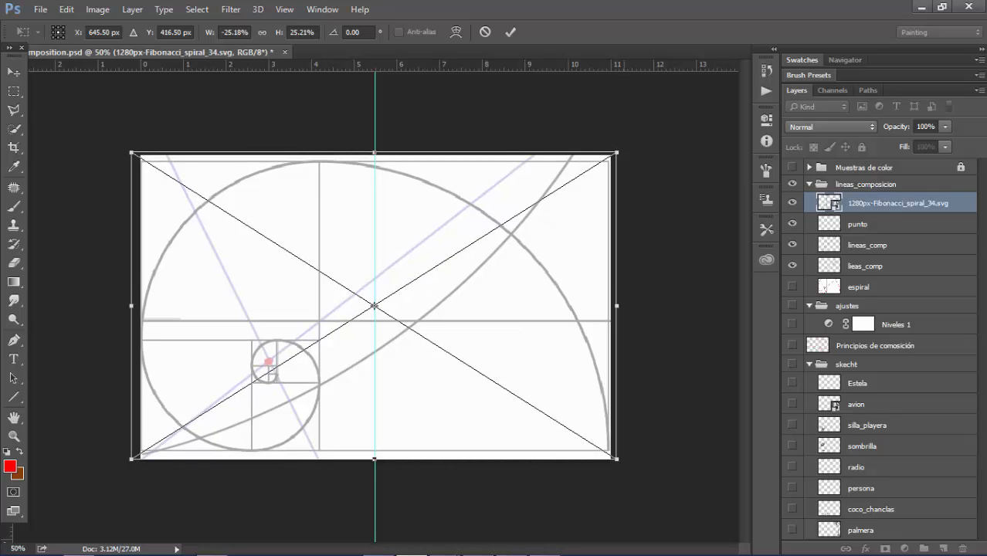
Scale the spiral to W -26.27% and H 26.31%, centre it at X 660.50 px, Y 419.00 px, and apply the transform
{"action": "left_click_drag", "start_coordinate": [617, 152], "coordinate": [625, 145]}
{"action": "left_click_drag", "start_coordinate": [625, 459], "coordinate": [638, 466]}
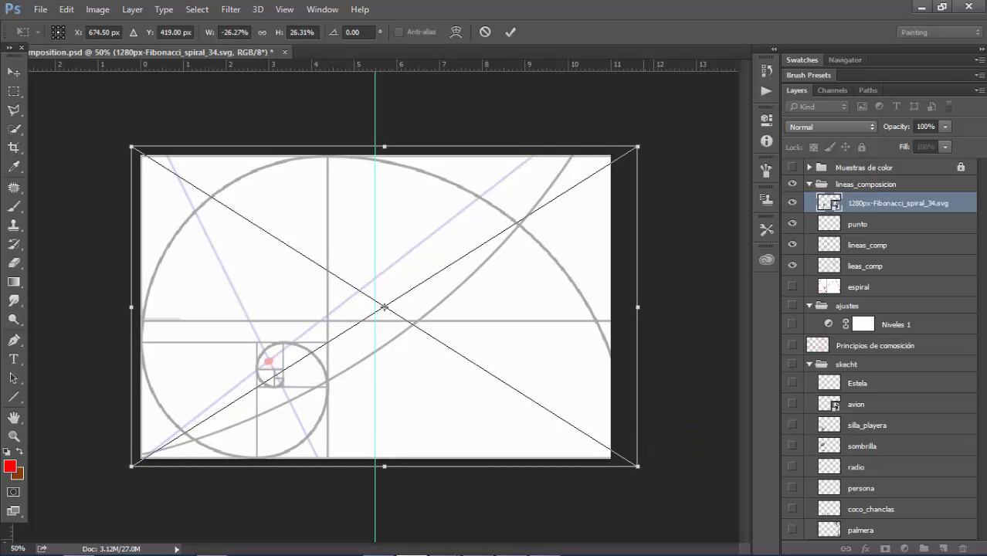
{"action": "key", "text": "Left"}
{"action": "key", "text": "Left"}
{"action": "key", "text": "Left"}
{"action": "key", "text": "Left"}
{"action": "key", "text": "Left"}
{"action": "key", "text": "Left"}
{"action": "key", "text": "Left"}
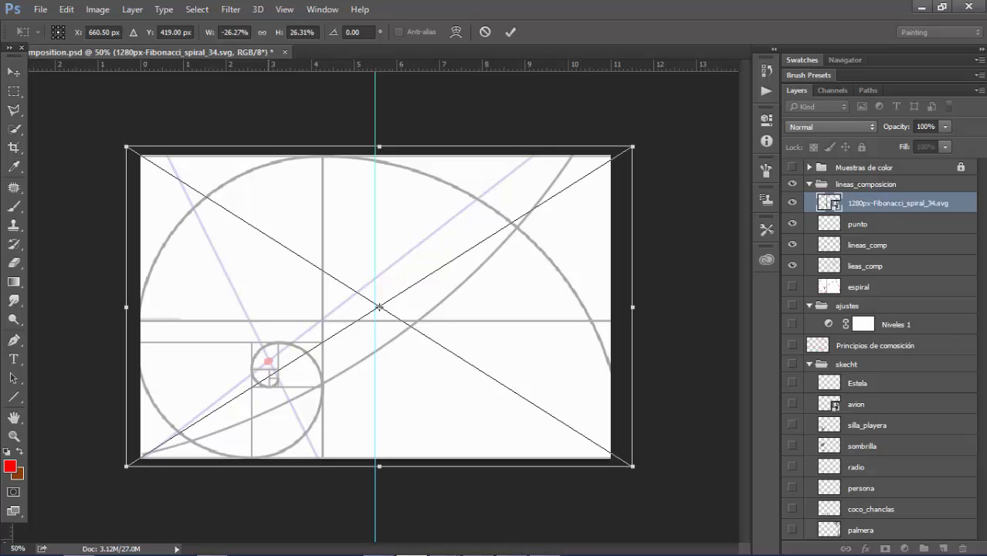
{"action": "key", "text": "Return"}
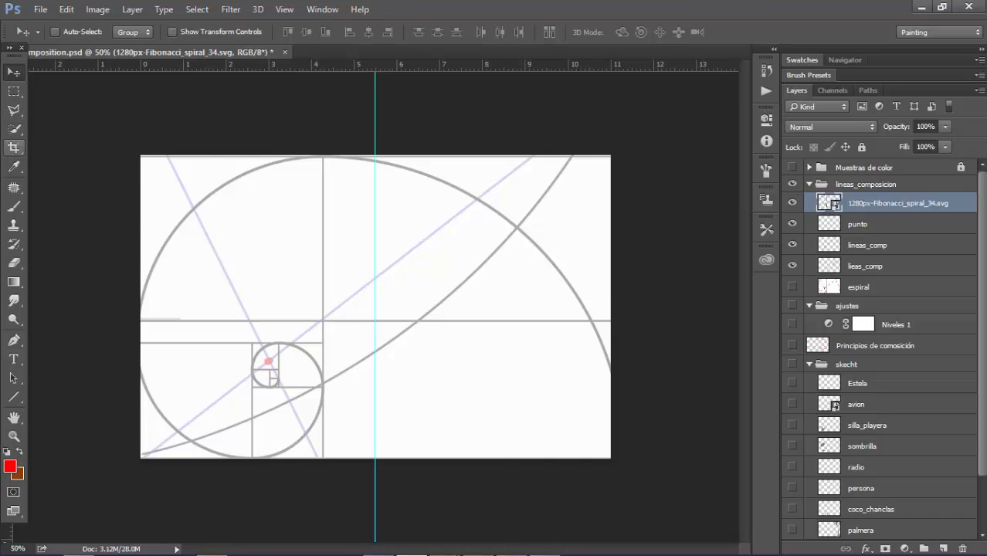
Widen the canvas crop frame on both sides to just beyond the spiral's left and right edges
{"action": "left_click", "coordinate": [14, 147]}
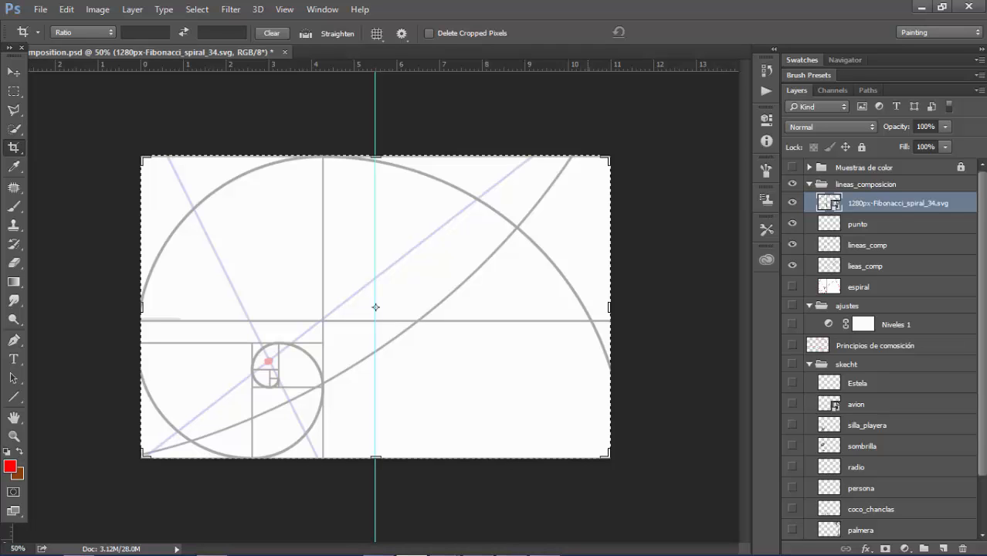
{"action": "left_click_drag", "start_coordinate": [610, 307], "coordinate": [630, 307]}
{"action": "mouse_move", "coordinate": [120, 308]}
{"action": "left_mouse_down"}
{"action": "mouse_move", "coordinate": [91, 307]}
{"action": "mouse_move", "coordinate": [119, 307]}
{"action": "left_mouse_up"}
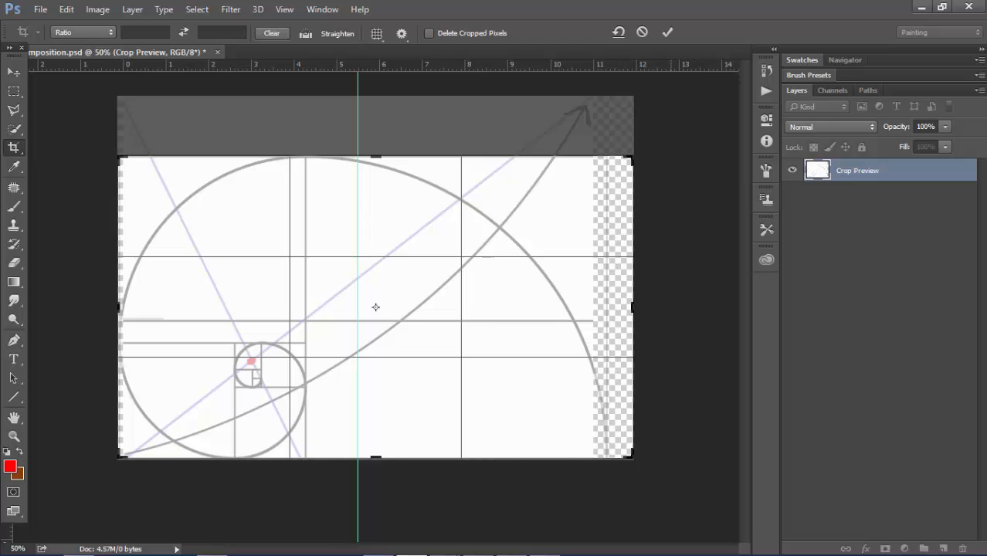
{"action": "left_click_drag", "start_coordinate": [633, 307], "coordinate": [621, 307]}
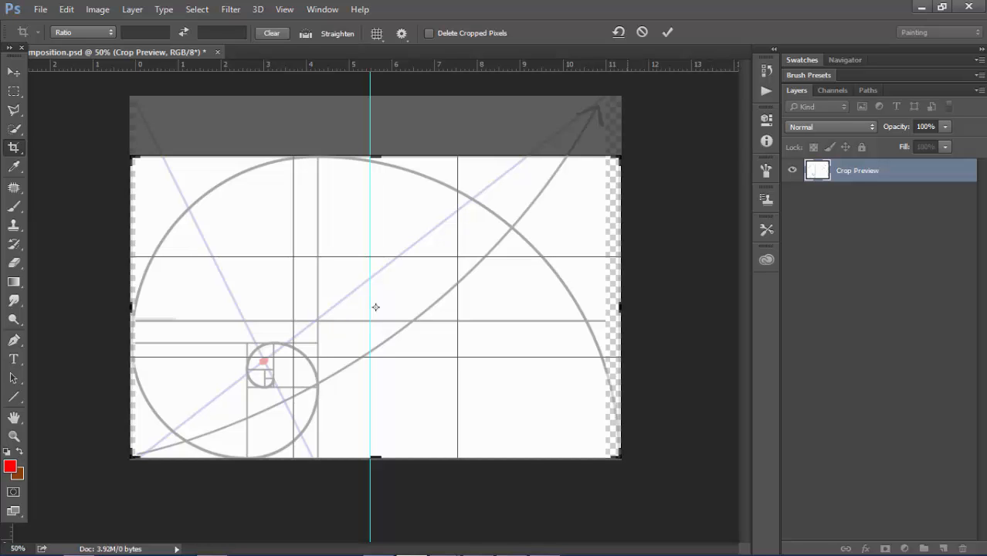
Align the crop frame's upper and lower edges with the spiral's outer frame and apply the crop
{"action": "scroll", "coordinate": [375, 308], "scroll_direction": "up", "scroll_amount": 3}
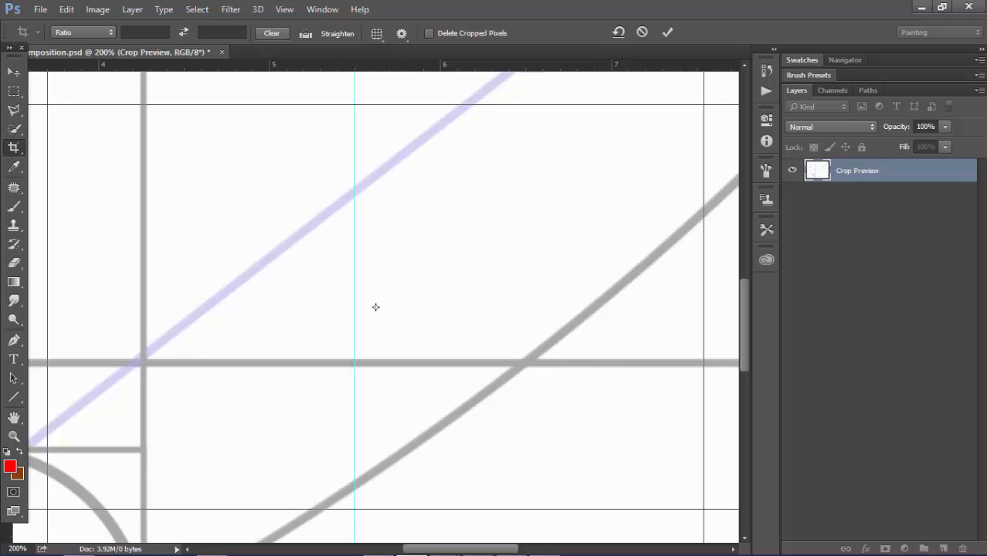
{"action": "left_click_drag", "start_coordinate": [376, 306], "coordinate": [462, 512]}
{"action": "left_click_drag", "start_coordinate": [371, 170], "coordinate": [536, 506]}
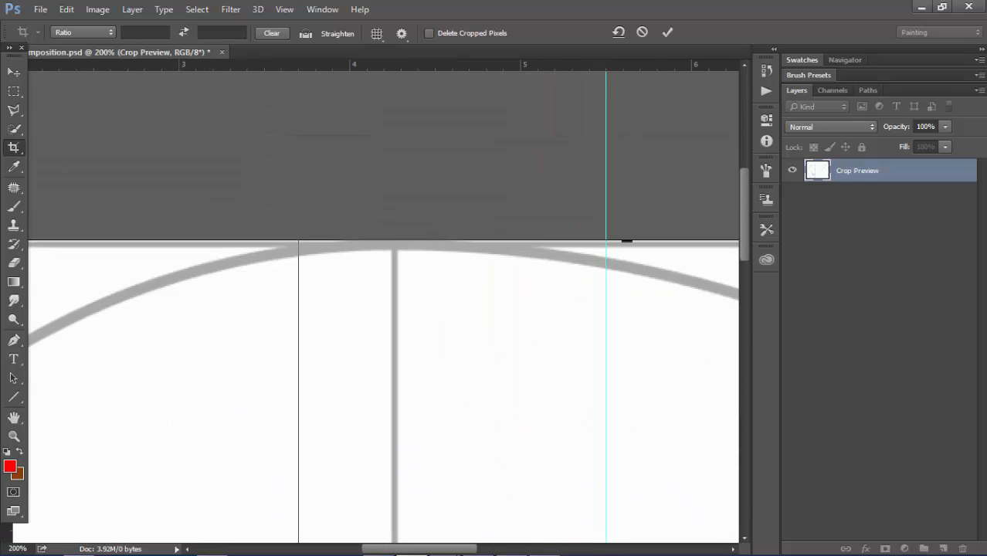
{"action": "mouse_move", "coordinate": [626, 240]}
{"action": "left_mouse_down"}
{"action": "mouse_move", "coordinate": [629, 199]}
{"action": "mouse_move", "coordinate": [627, 241]}
{"action": "left_mouse_up"}
{"action": "scroll", "coordinate": [639, 227], "scroll_direction": "down", "scroll_amount": 10}
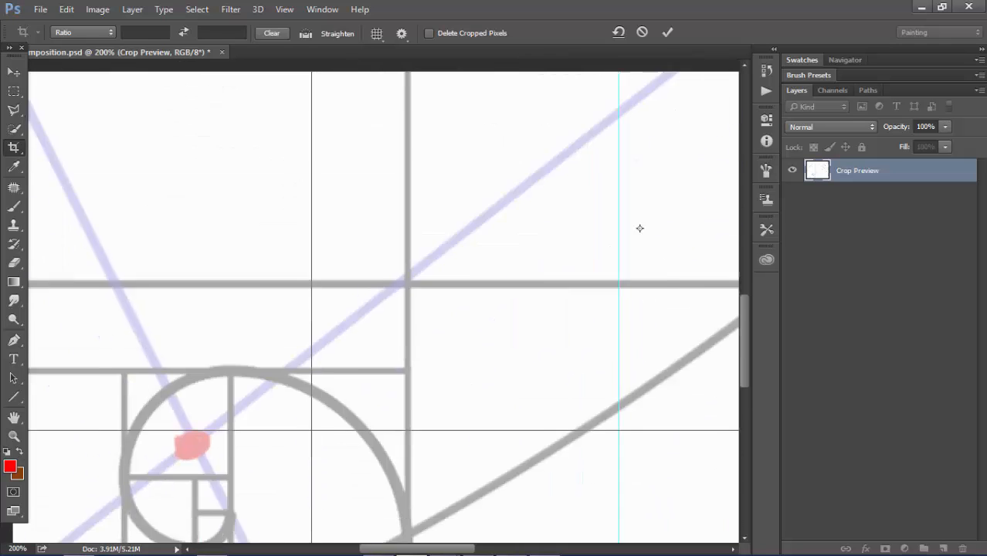
{"action": "mouse_move", "coordinate": [552, 275]}
{"action": "left_mouse_down"}
{"action": "mouse_move", "coordinate": [551, 342]}
{"action": "mouse_move", "coordinate": [551, 275]}
{"action": "left_mouse_up"}
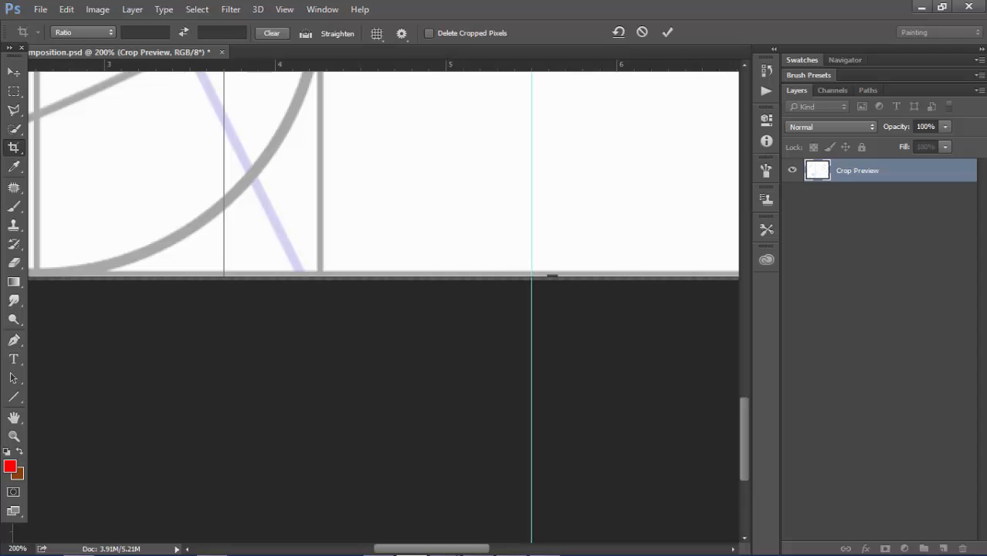
{"action": "key", "text": "Return"}
{"action": "key", "text": "ctrl+0"}
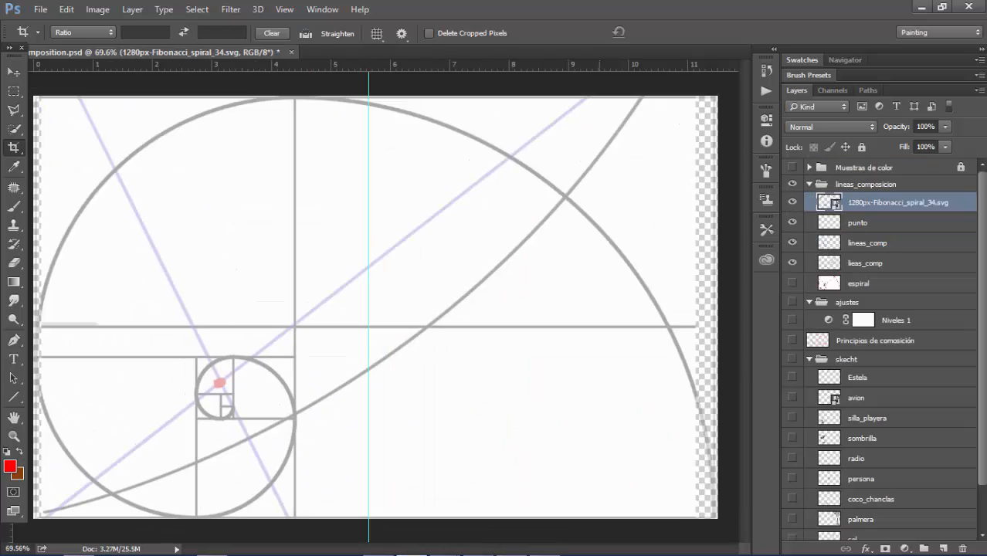
Move the punto layer's red point straight down onto the spiral's innermost squares
{"action": "key", "text": "v"}
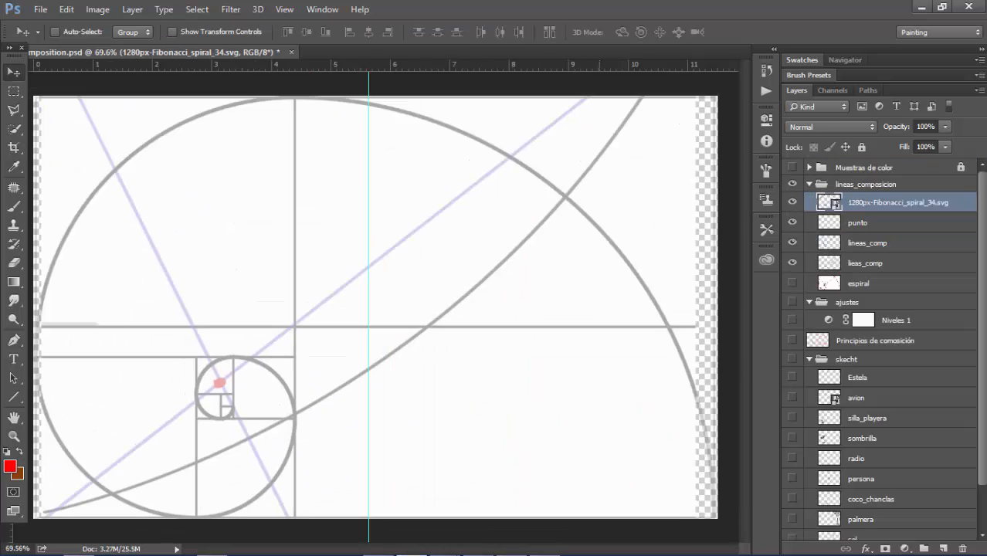
{"action": "left_click", "coordinate": [859, 223]}
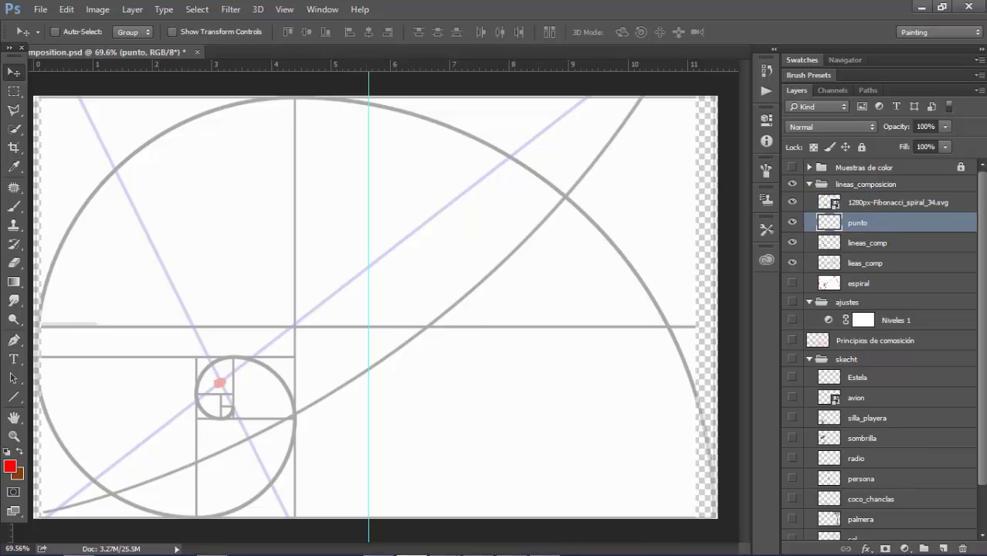
{"action": "key", "text": "shift+Down"}
{"action": "key", "text": "shift+Down"}
{"action": "key", "text": "shift+Down"}
{"action": "key", "text": "shift+Down"}
{"action": "key", "text": "shift+Down"}
Move the lineas_comp layer down until its two diagonals cross on the red point
{"action": "key", "text": "alt+bracketleft"}
{"action": "key", "text": "Down"}
{"action": "key", "text": "Down"}
{"action": "key", "text": "Down"}
{"action": "key", "text": "Down"}
{"action": "key", "text": "Down"}
{"action": "key", "text": "Down"}
{"action": "key", "text": "Down"}
{"action": "key", "text": "Down"}
{"action": "key", "text": "Down"}
{"action": "key", "text": "Down"}
{"action": "key", "text": "Down"}
{"action": "key", "text": "Down"}
{"action": "key", "text": "Down"}
{"action": "key", "text": "Down"}
{"action": "key", "text": "Down"}
{"action": "key", "text": "Down"}
{"action": "key", "text": "Down"}
{"action": "key", "text": "Down"}
{"action": "key", "text": "Down"}
{"action": "key", "text": "Down"}
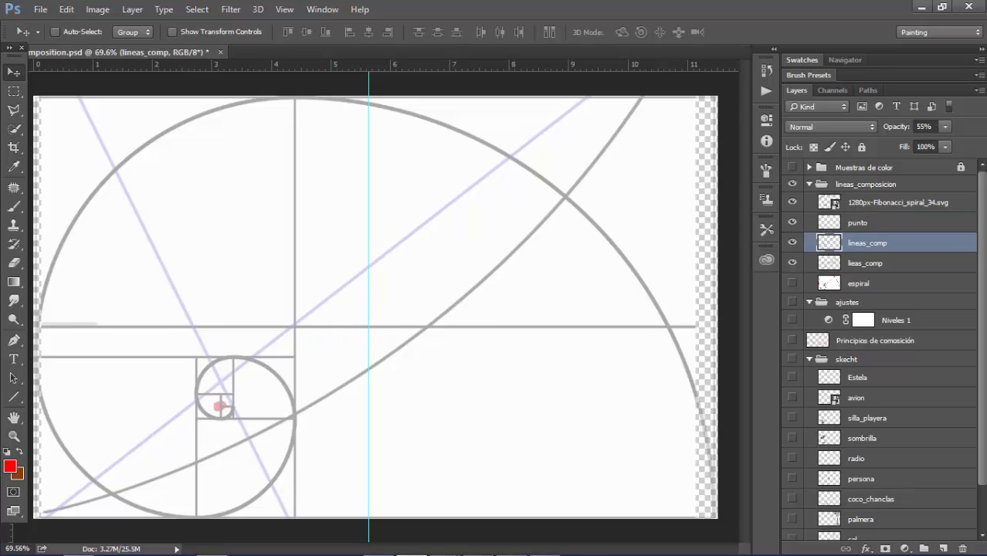
{"action": "key", "text": "Left"}
{"action": "key", "text": "Left"}
{"action": "key", "text": "Left"}
{"action": "key", "text": "Left"}
{"action": "key", "text": "Left"}
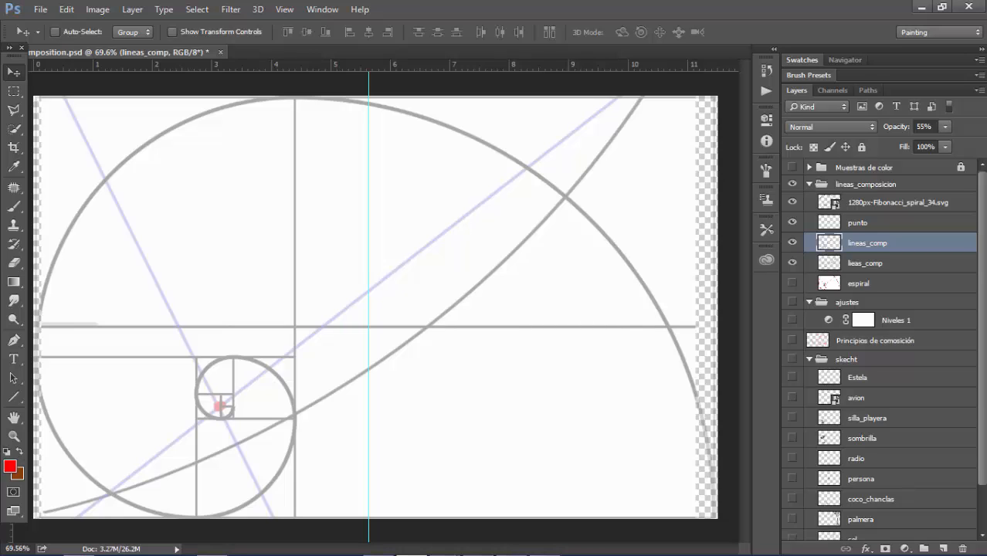
Move the lieas_comp layer down until its horizontal line matches the line above the spiral's small inner circle
{"action": "key", "text": "alt+bracketleft"}
{"action": "key", "text": "Down"}
{"action": "key", "text": "Down"}
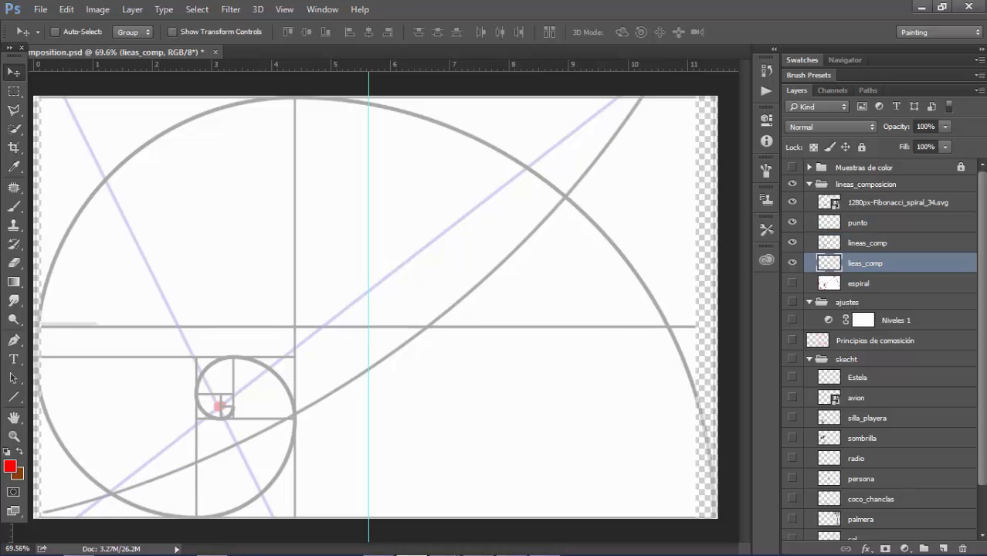
{"action": "key", "text": "shift+Down"}
{"action": "key", "text": "shift+Down"}
{"action": "key", "text": "shift+Down"}
{"action": "key", "text": "shift+Down"}
{"action": "key", "text": "shift+Down"}
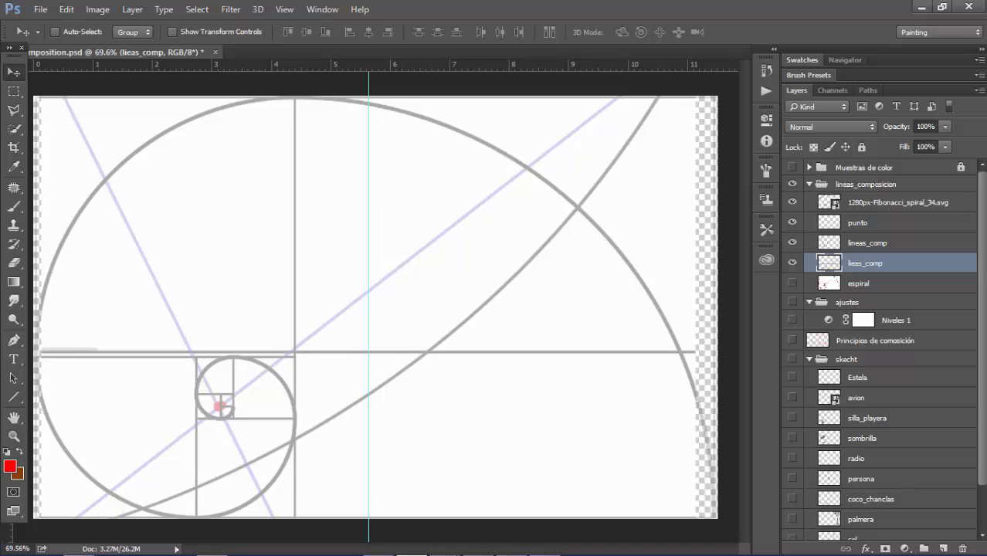
{"action": "key", "text": "ctrl+minus"}
{"action": "key", "text": "ctrl+minus"}
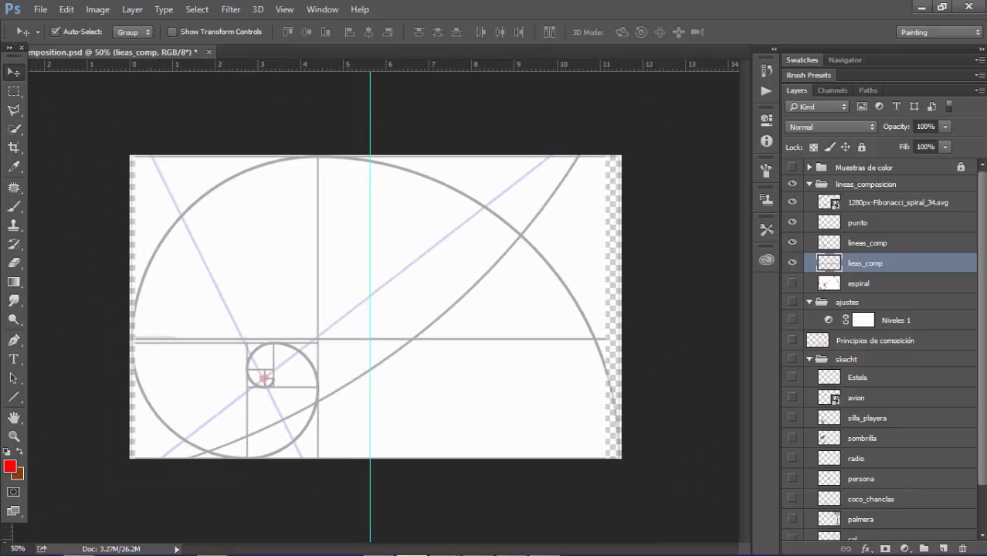
{"action": "key", "text": "shift+Down"}
{"action": "key", "text": "shift+Up"}
{"action": "key", "text": "shift+Up"}
{"action": "key", "text": "shift+Down"}
{"action": "key", "text": "shift+Down"}
{"action": "key", "text": "Down"}
{"action": "key", "text": "Down"}
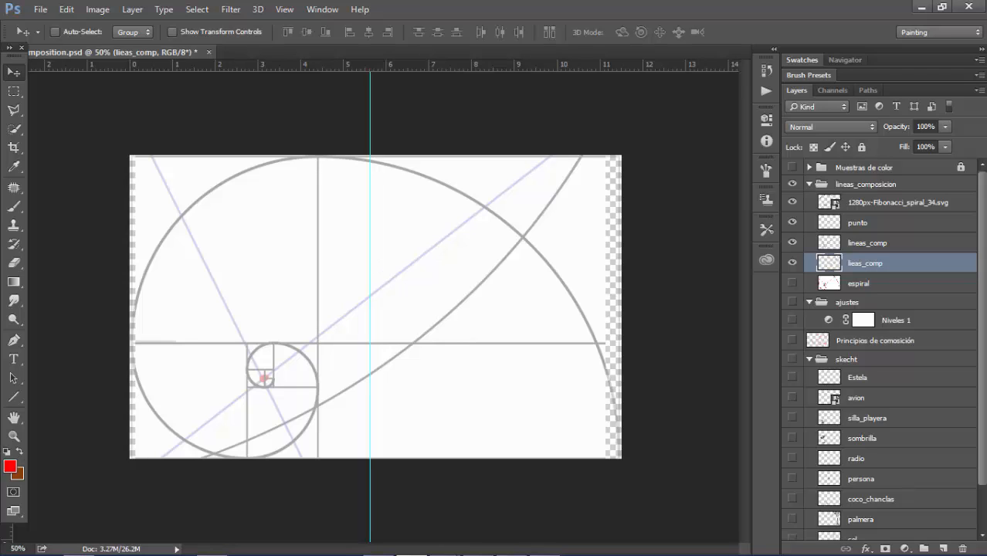
Delete the espiral layer and show only the mar layer of the skecht group, leaving mar selected
{"action": "left_click_drag", "start_coordinate": [873, 283], "coordinate": [962, 549]}
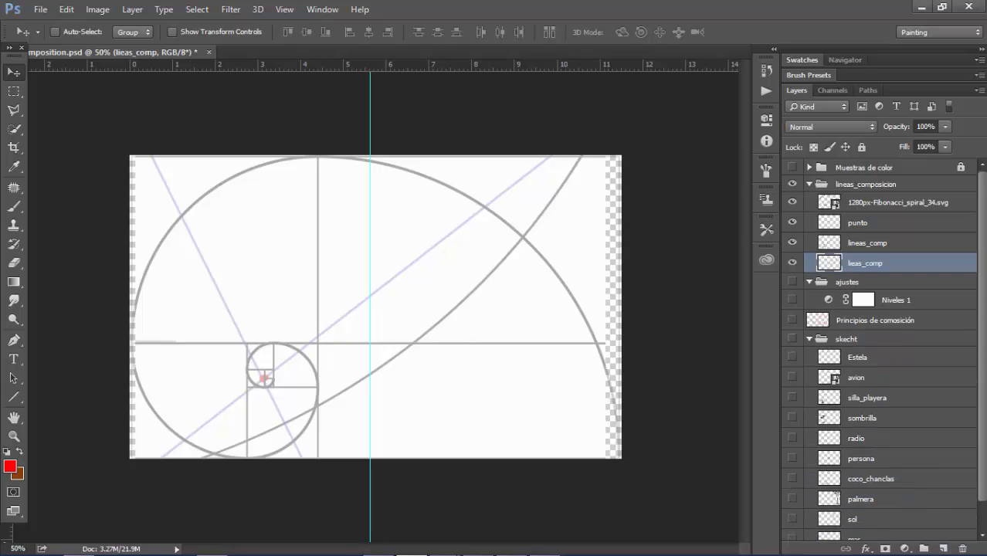
{"action": "scroll", "coordinate": [880, 347], "scroll_direction": "down", "scroll_amount": 1}
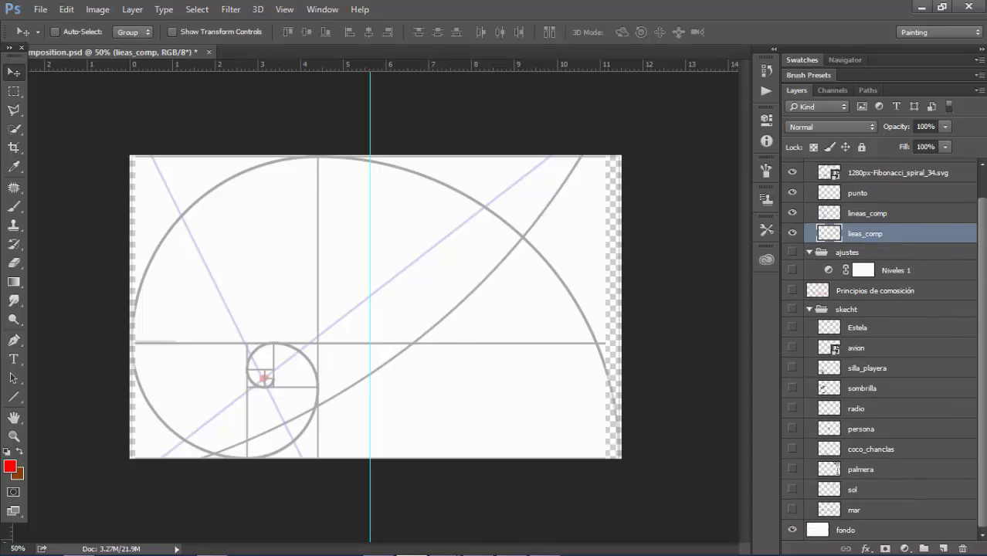
{"action": "left_click", "coordinate": [854, 510]}
{"action": "left_click", "coordinate": [793, 510]}
{"action": "left_click", "coordinate": [793, 309]}
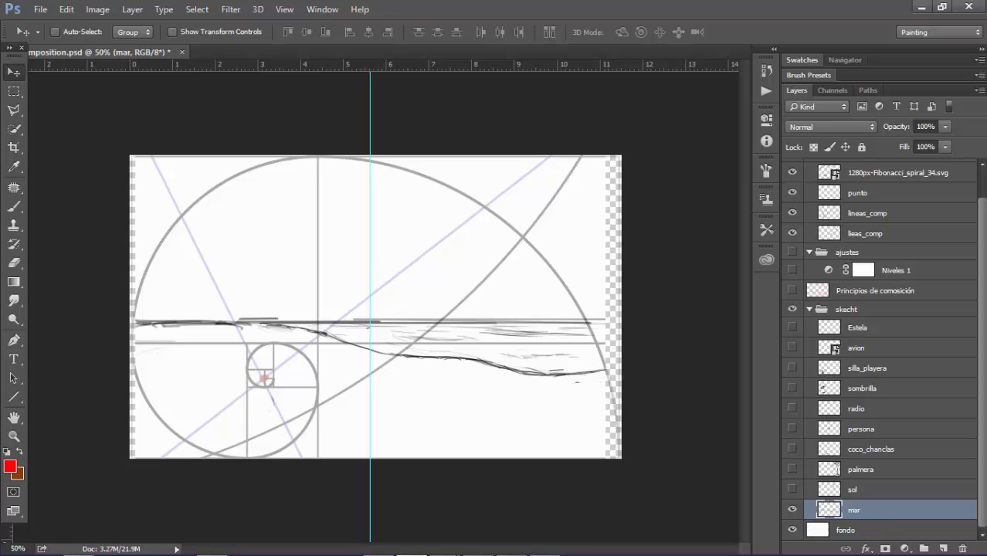
Test heights for the mar layer and place its horizon level with the base of the spiral's small inner circle
{"action": "key", "text": "shift+Up"}
{"action": "key", "text": "shift+Up"}
{"action": "key", "text": "shift+Up"}
{"action": "key", "text": "shift+Up"}
{"action": "key", "text": "shift+Up"}
{"action": "key", "text": "shift+Up"}
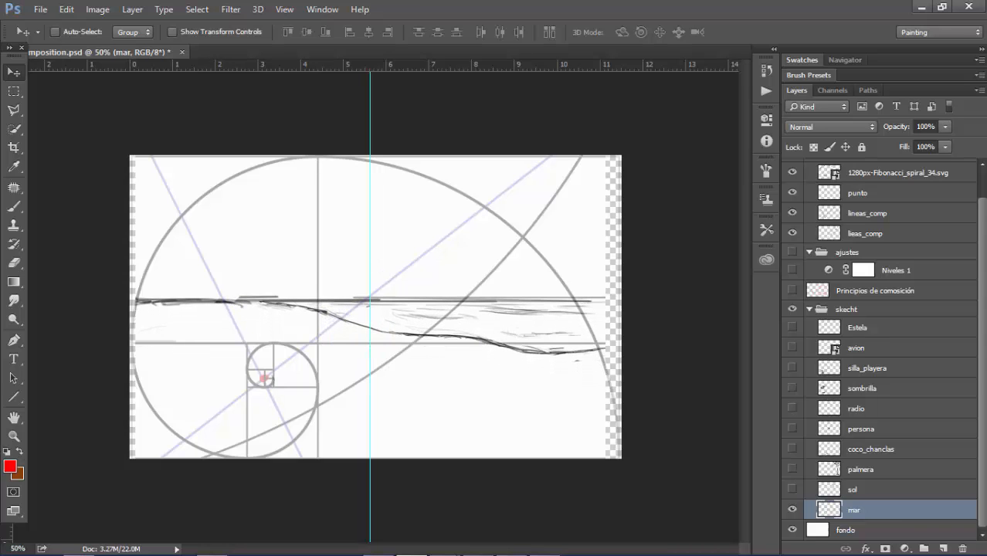
{"action": "key", "text": "shift+Down"}
{"action": "key", "text": "shift+Down"}
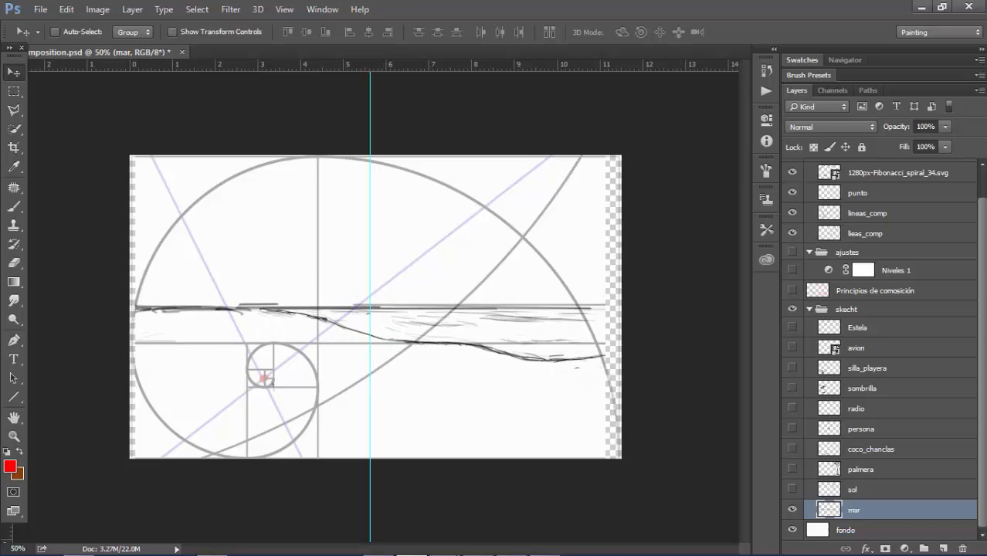
{"action": "key", "text": "shift+Down"}
{"action": "key", "text": "shift+Down"}
{"action": "key", "text": "shift+Down"}
{"action": "key", "text": "shift+Down"}
{"action": "key", "text": "shift+Down"}
{"action": "key", "text": "shift+Down"}
{"action": "key", "text": "shift+Down"}
{"action": "key", "text": "shift+Down"}
{"action": "key", "text": "shift+Down"}
{"action": "key", "text": "shift+Down"}
{"action": "key", "text": "shift+Down"}
{"action": "key", "text": "shift+Down"}
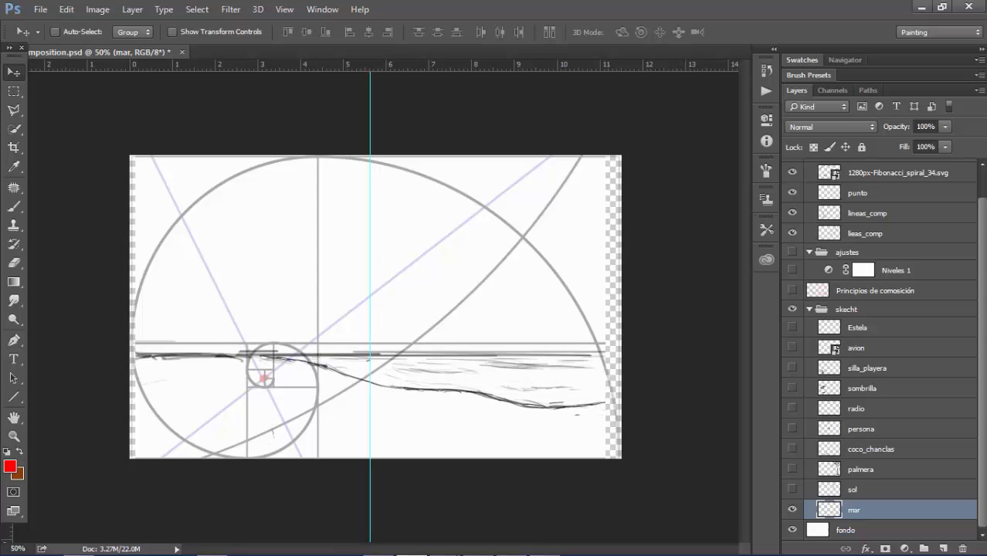
{"action": "key", "text": "shift+Down"}
{"action": "key", "text": "shift+Down"}
{"action": "key", "text": "shift+Down"}
{"action": "key", "text": "shift+Down"}
{"action": "key", "text": "shift+Down"}
{"action": "key", "text": "shift+Down"}
{"action": "key", "text": "shift+Down"}
{"action": "key", "text": "shift+Down"}
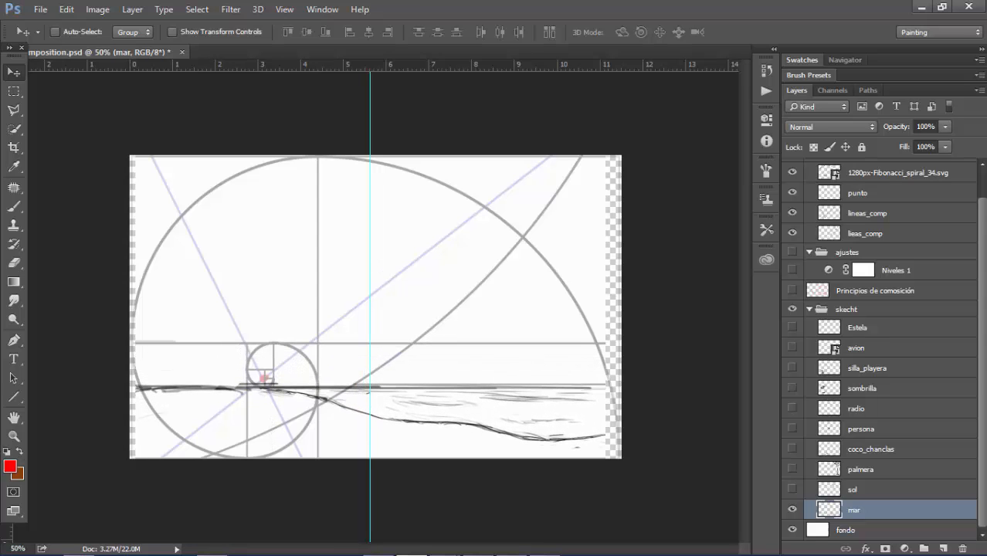
Add a horizontal guide along the top of the spiral's small circle and dock the tools strip clear of the vertical ruler
{"action": "left_click_drag", "start_coordinate": [264, 66], "coordinate": [266, 343]}
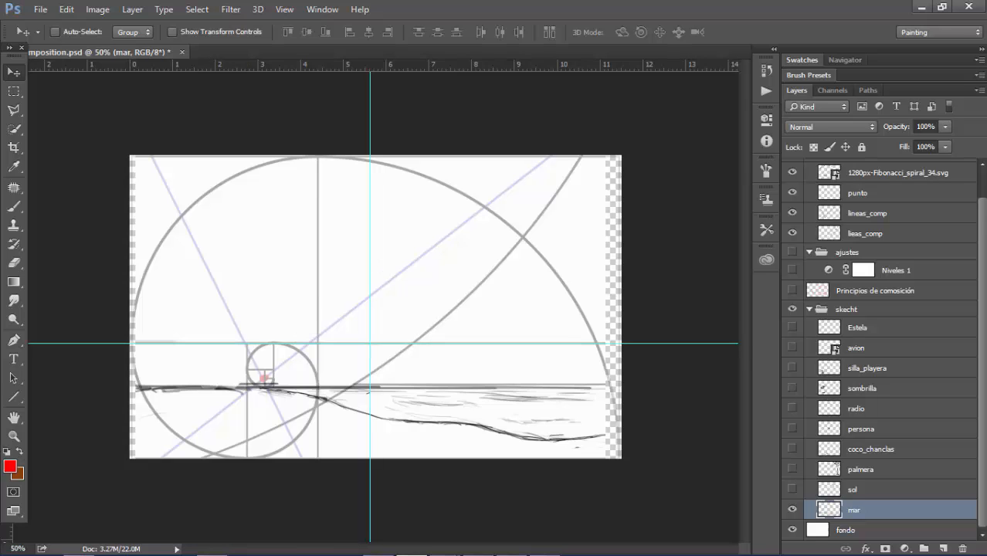
{"action": "left_click_drag", "start_coordinate": [13, 49], "coordinate": [28, 65]}
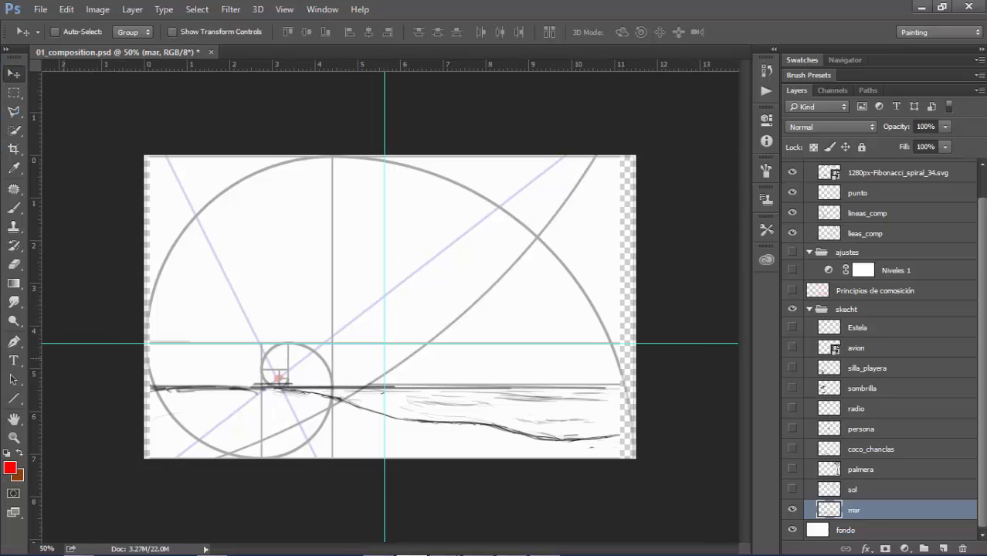
Place a second horizontal guide along the mar layer's horizon, at the base of the small inner circle
{"action": "mouse_move", "coordinate": [486, 73]}
{"action": "left_mouse_down"}
{"action": "mouse_move", "coordinate": [457, 217]}
{"action": "mouse_move", "coordinate": [418, 322]}
{"action": "left_mouse_up"}
{"action": "key", "text": "ctrl+z"}
{"action": "left_click_drag", "start_coordinate": [456, 65], "coordinate": [384, 385]}
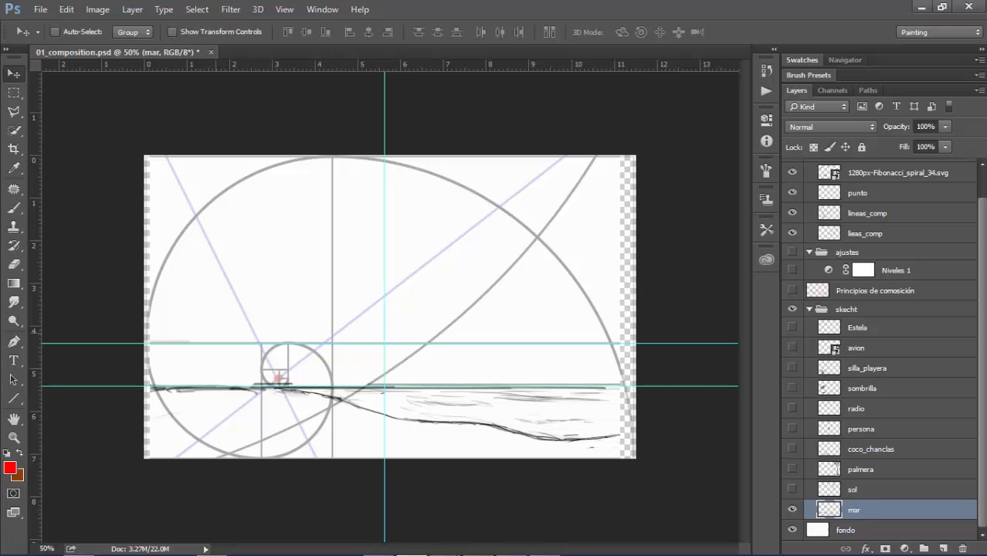
{"action": "key", "text": "ctrl+plus"}
{"action": "key", "text": "ctrl+plus"}
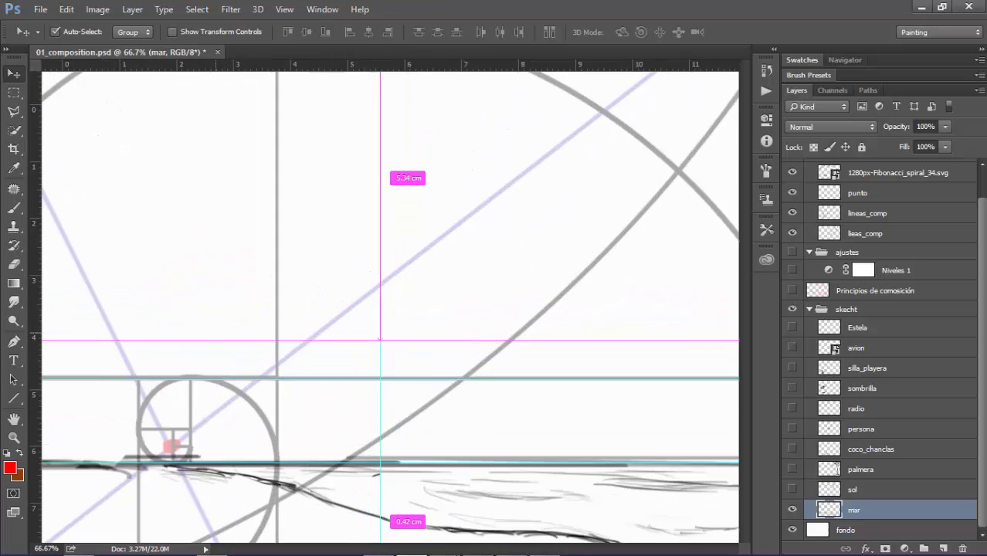
{"action": "left_click_drag", "start_coordinate": [191, 333], "coordinate": [418, 270]}
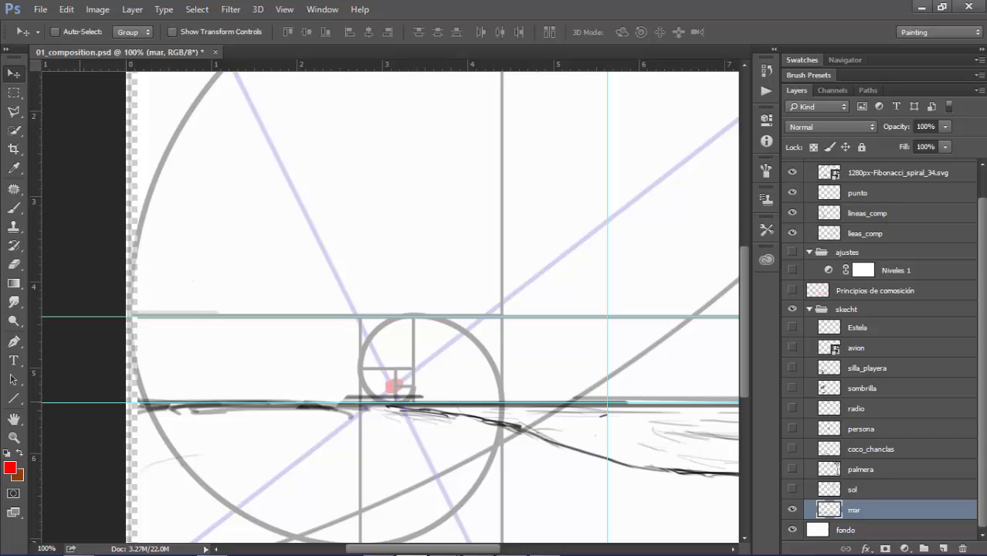
Move the horizon guide to just above the canvas's mid-height and raise the mar layer until its horizon meets that guide
{"action": "left_click_drag", "start_coordinate": [81, 64], "coordinate": [91, 231]}
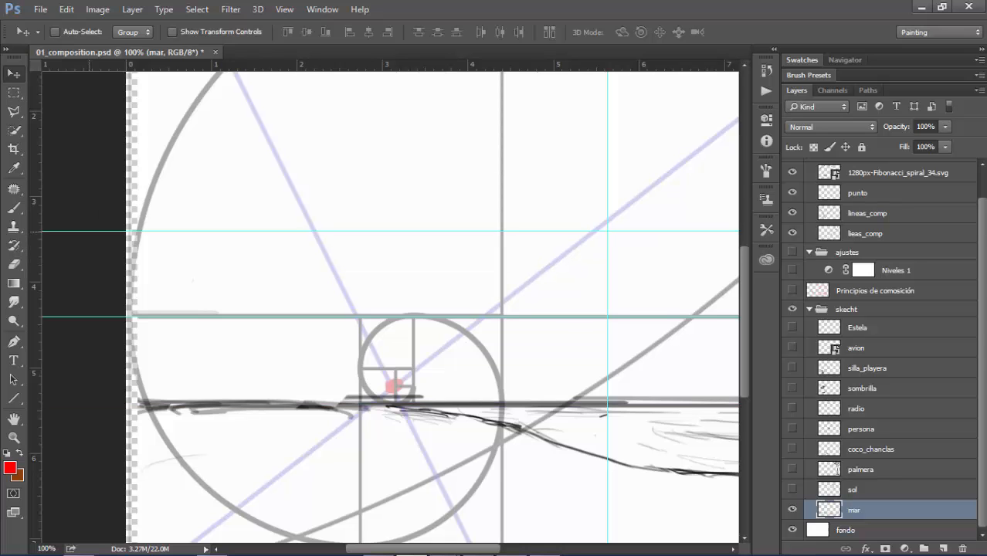
{"action": "key", "text": "ctrl+minus"}
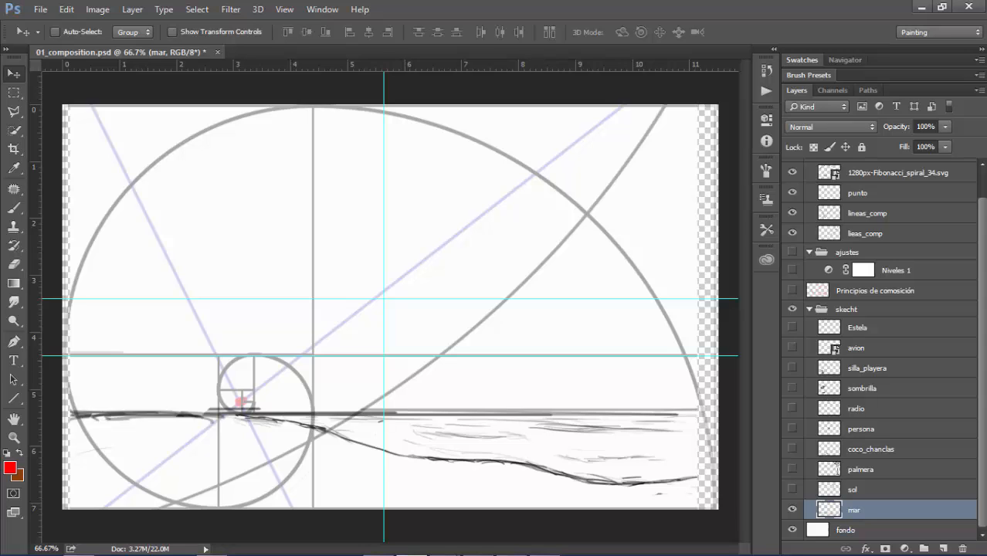
{"action": "key", "text": "shift+Up"}
{"action": "key", "text": "shift+Up"}
{"action": "key", "text": "shift+Up"}
{"action": "key", "text": "shift+Up"}
{"action": "key", "text": "shift+Up"}
{"action": "key", "text": "shift+Up"}
{"action": "key", "text": "shift+Up"}
{"action": "key", "text": "shift+Up"}
{"action": "key", "text": "shift+Up"}
{"action": "key", "text": "shift+Up"}
{"action": "key", "text": "shift+Up"}
{"action": "key", "text": "shift+Up"}
{"action": "key", "text": "shift+Up"}
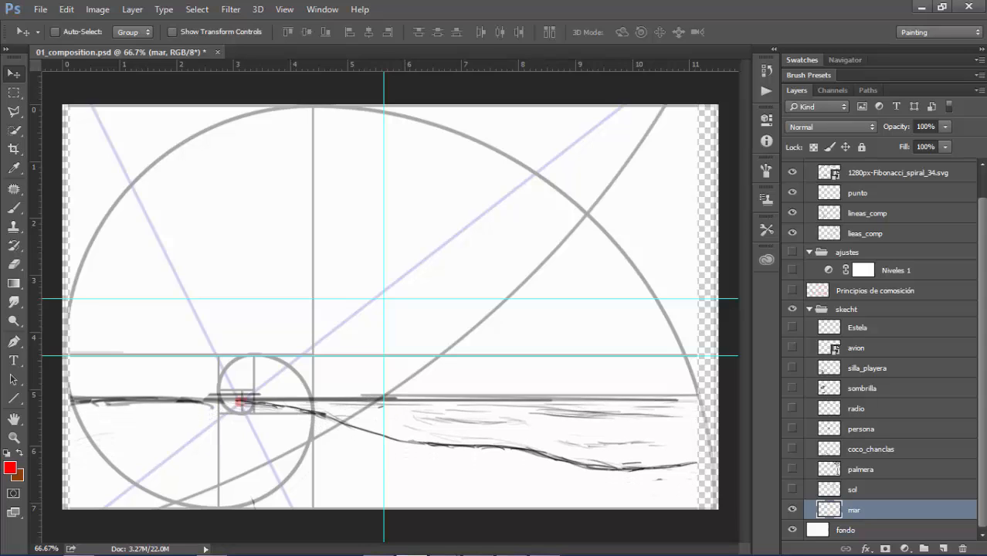
{"action": "key", "text": "shift+Up"}
{"action": "key", "text": "shift+Up"}
{"action": "key", "text": "shift+Up"}
{"action": "key", "text": "shift+Up"}
{"action": "key", "text": "shift+Up"}
{"action": "key", "text": "shift+Up"}
{"action": "key", "text": "shift+Up"}
{"action": "key", "text": "shift+Up"}
{"action": "key", "text": "shift+Up"}
{"action": "key", "text": "shift+Up"}
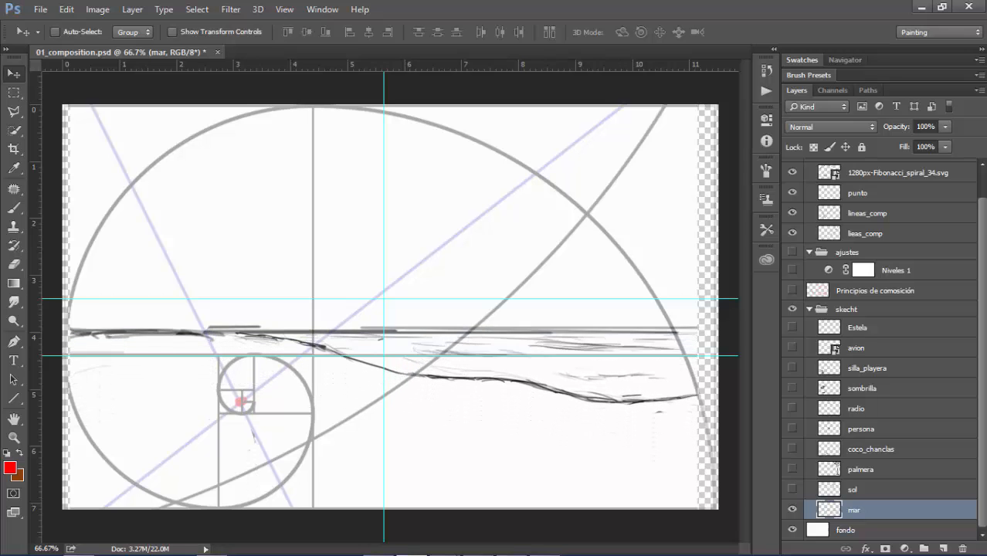
{"action": "key", "text": "shift+Up"}
{"action": "key", "text": "shift+Up"}
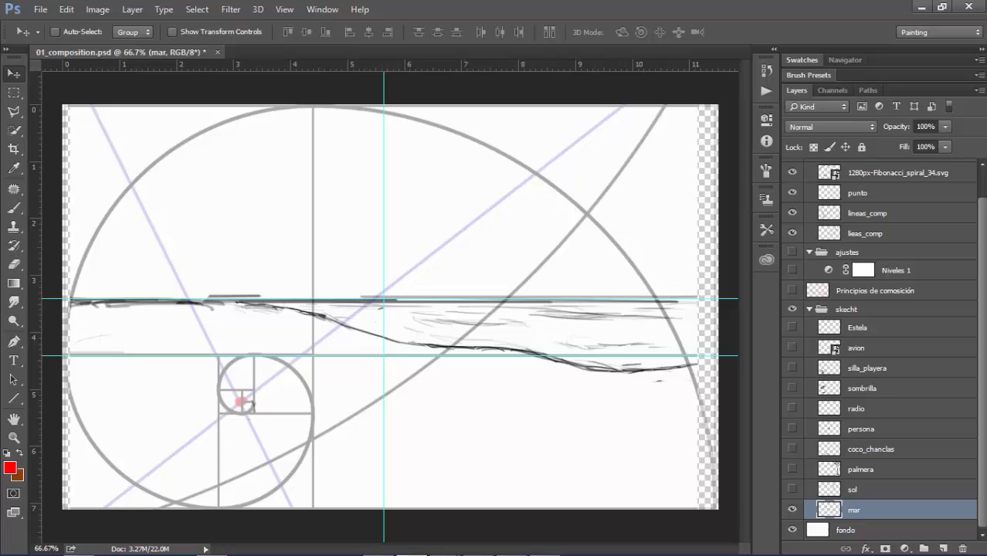
Show the sol layer, duplicate the 1280px-Fibonacci_spiral_34.svg layer, and flip the copy both horizontally and vertically
{"action": "left_click", "coordinate": [792, 489]}
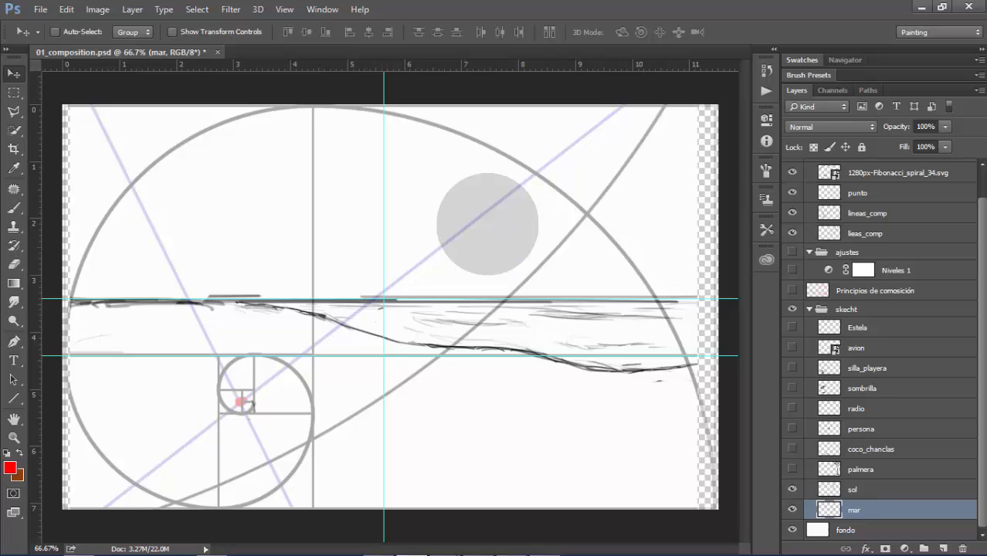
{"action": "scroll", "coordinate": [881, 347], "scroll_direction": "up", "scroll_amount": 2}
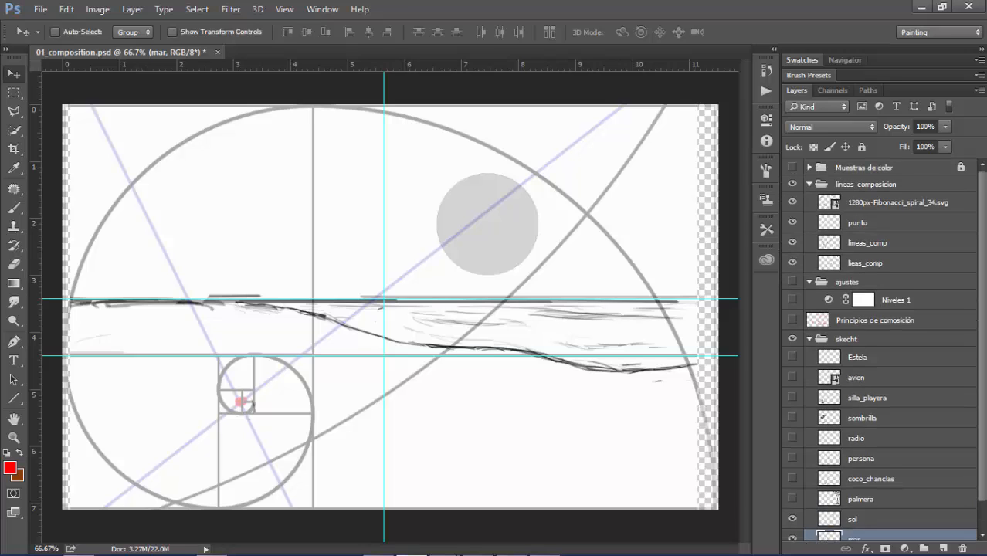
{"action": "left_click", "coordinate": [898, 203]}
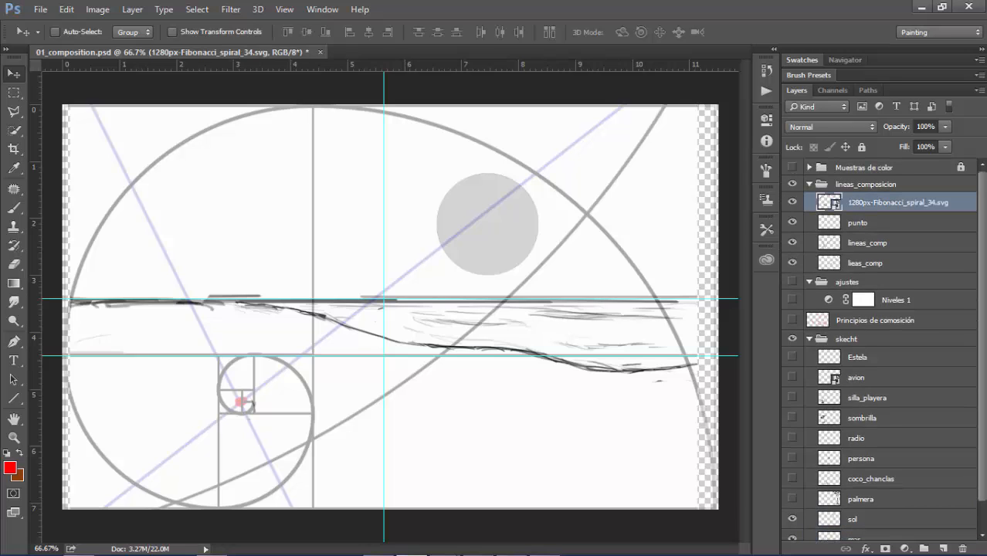
{"action": "key", "text": "ctrl"}
{"action": "key", "text": "ctrl+j"}
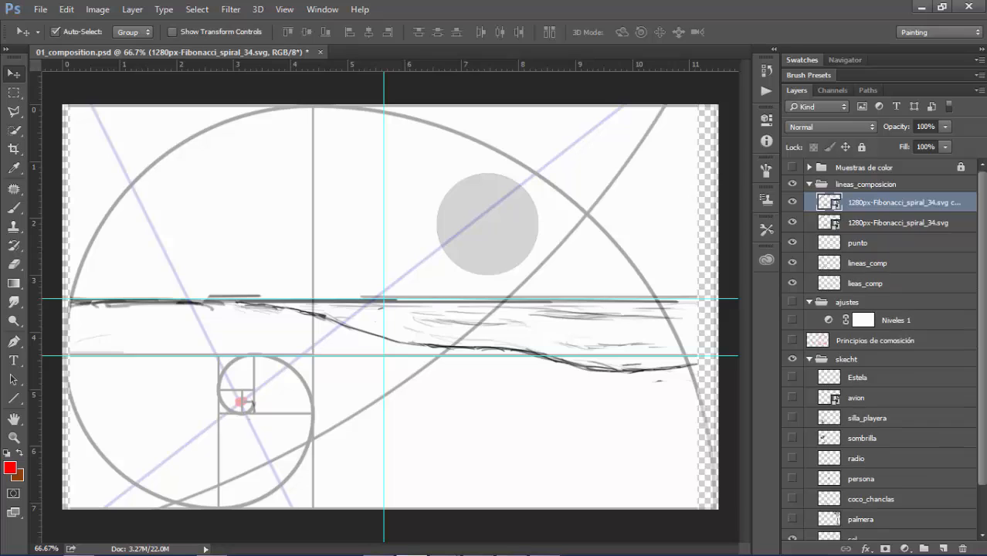
{"action": "key", "text": "ctrl+t"}
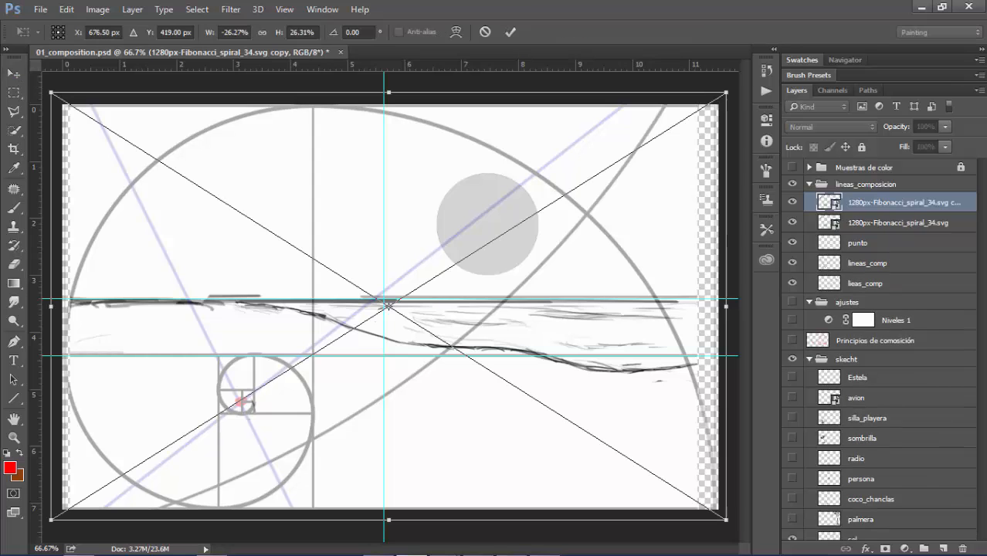
{"action": "right_click", "coordinate": [487, 188]}
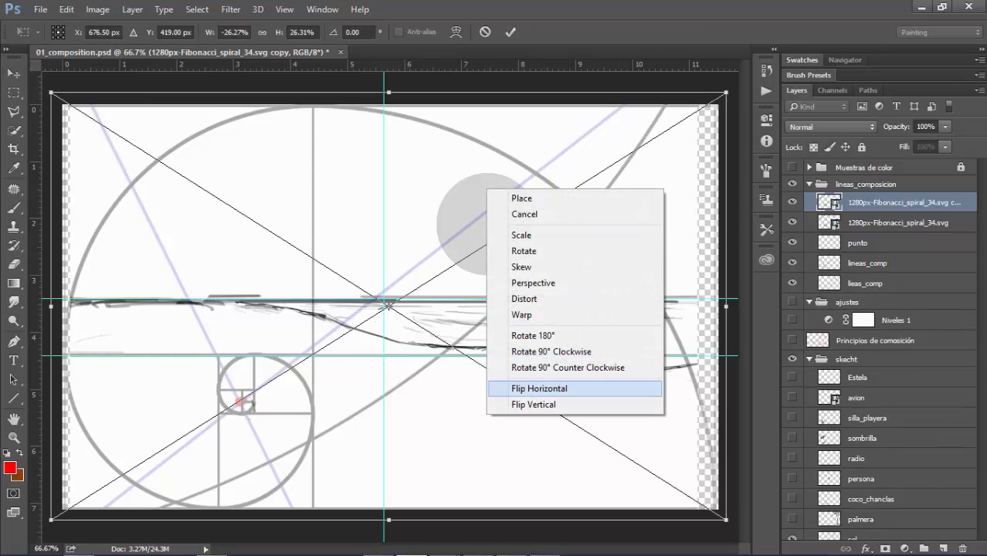
{"action": "left_click", "coordinate": [516, 389]}
{"action": "right_click", "coordinate": [560, 311]}
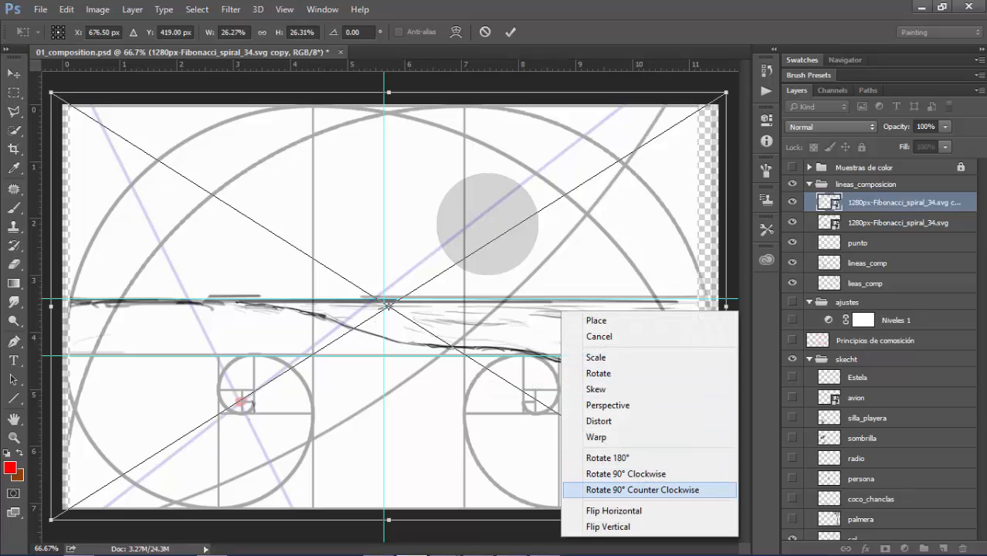
{"action": "left_click", "coordinate": [610, 527]}
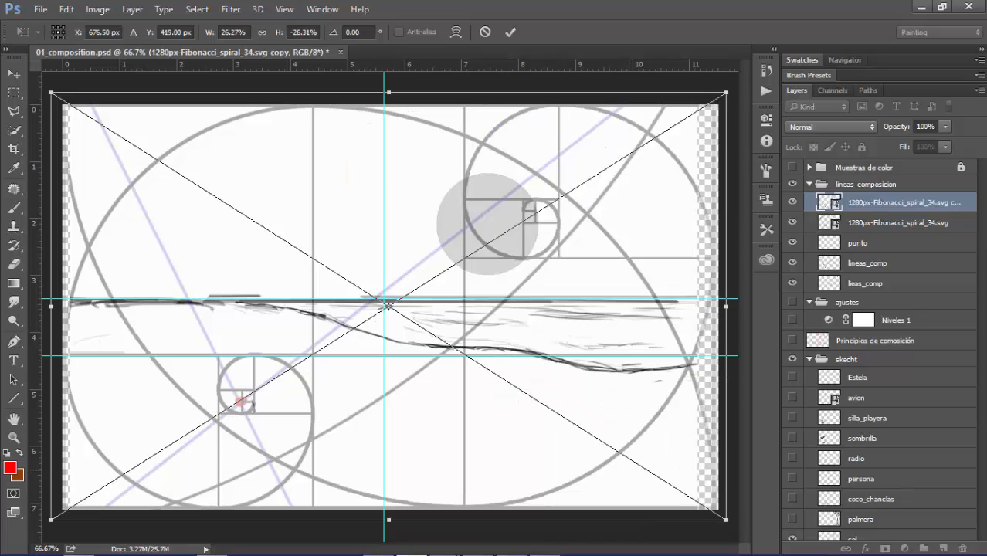
{"action": "key", "text": "Return"}
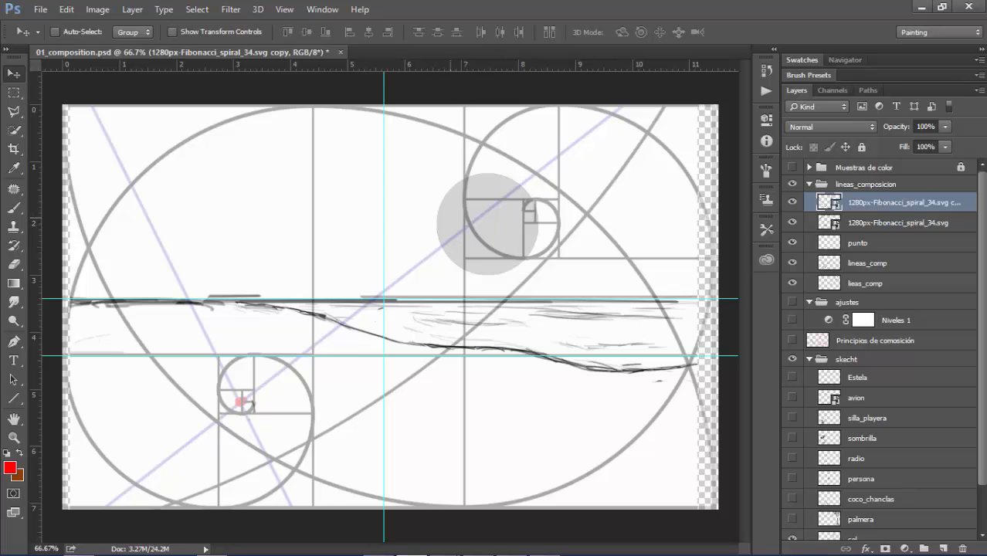
Move the sol layer's disc up and right so it sits over the small circle of the flipped spiral
{"action": "scroll", "coordinate": [881, 347], "scroll_direction": "down", "scroll_amount": 2}
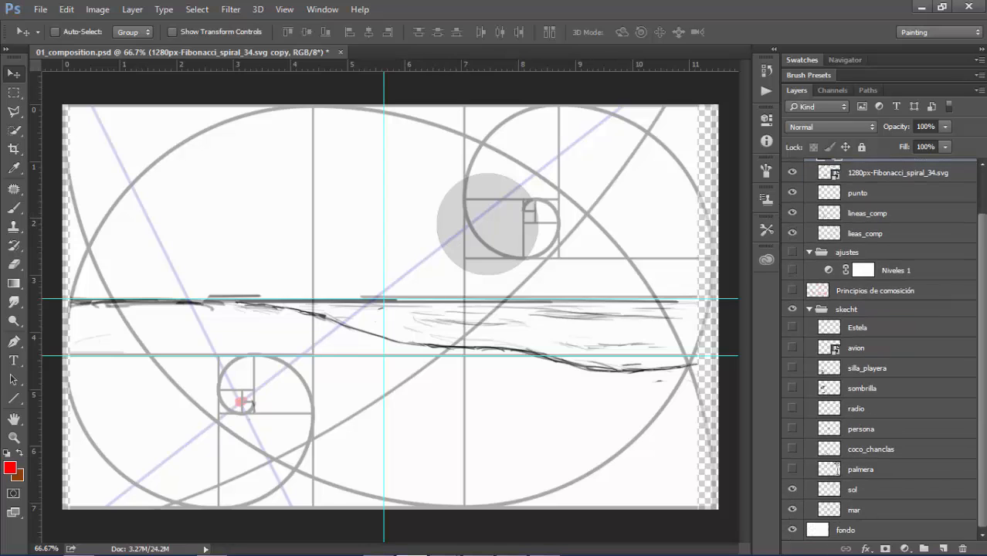
{"action": "left_click", "coordinate": [874, 489]}
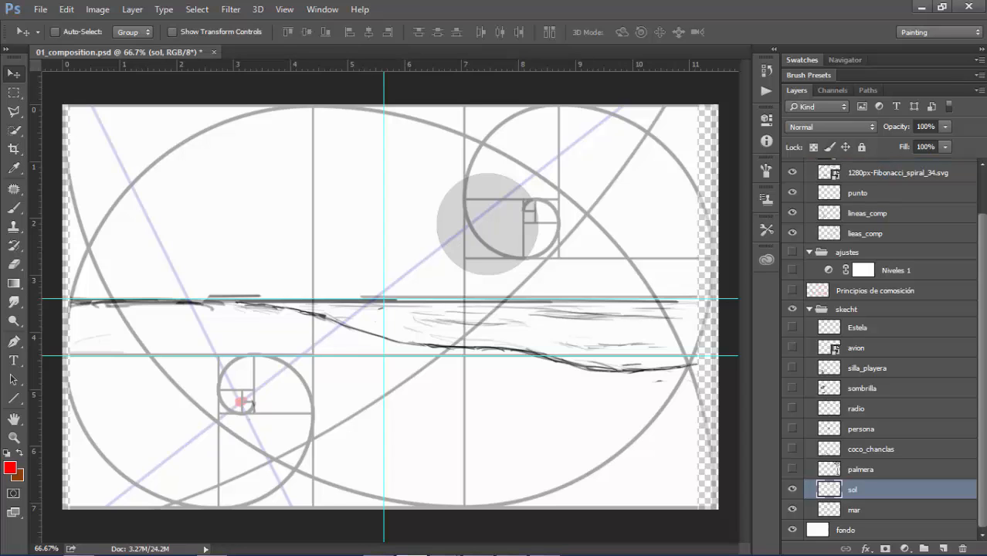
{"action": "left_click_drag", "start_coordinate": [487, 224], "coordinate": [513, 207]}
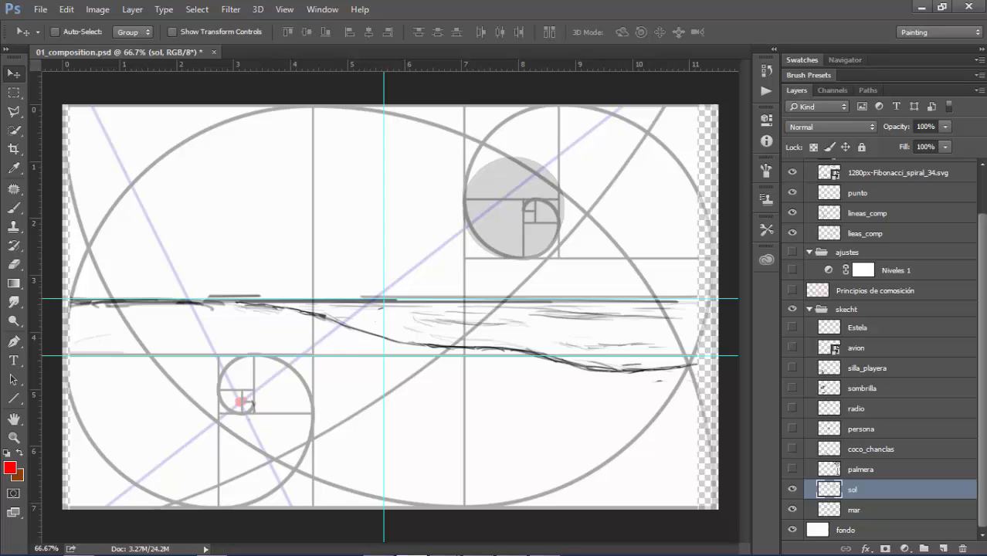
Show the palmera layer, duplicate the flipped spiral copy, and flip the new copy vertically
{"action": "left_click", "coordinate": [792, 469]}
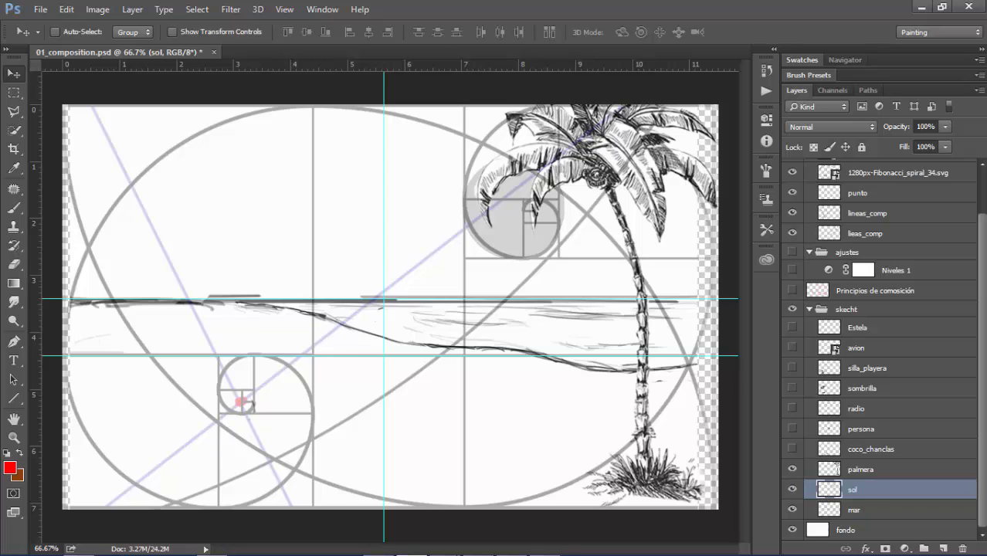
{"action": "scroll", "coordinate": [881, 348], "scroll_direction": "up", "scroll_amount": 2}
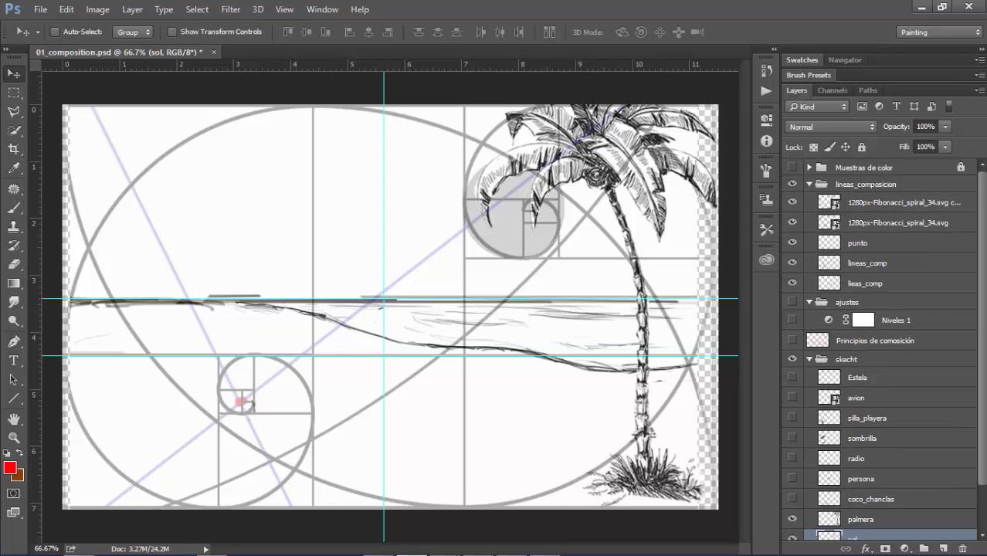
{"action": "left_click", "coordinate": [904, 203]}
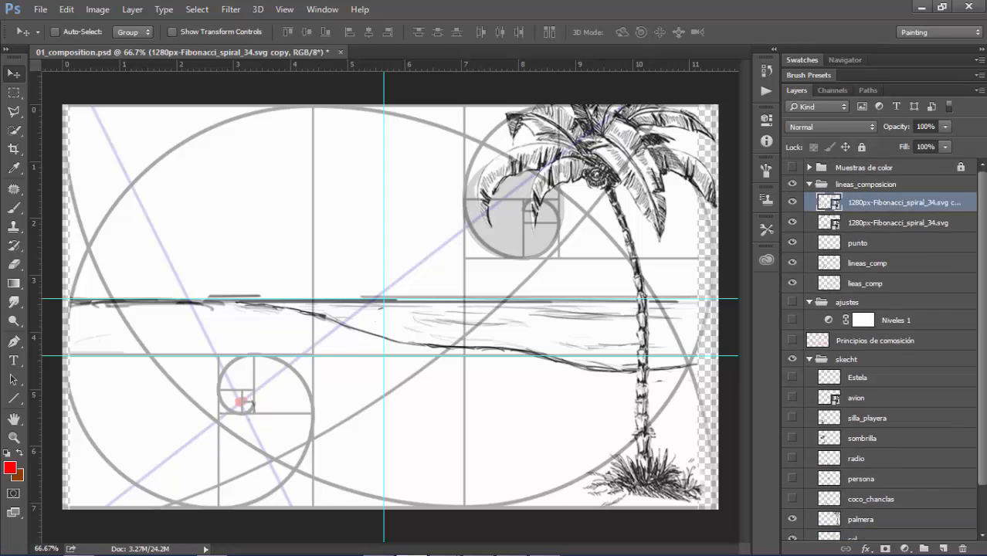
{"action": "key", "text": "ctrl+j"}
{"action": "key", "text": "ctrl+t"}
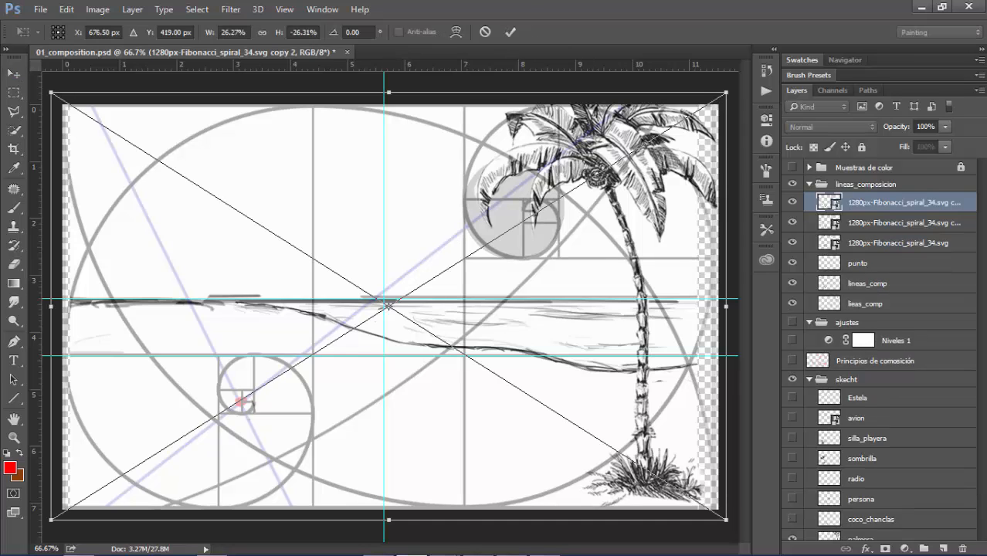
{"action": "right_click", "coordinate": [505, 225]}
{"action": "left_click", "coordinate": [551, 440]}
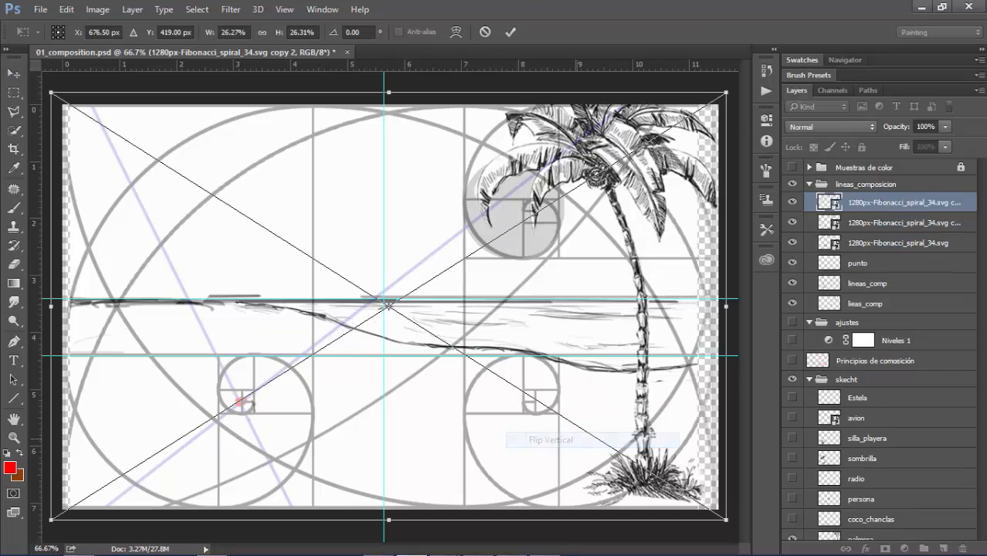
{"action": "key", "text": "Return"}
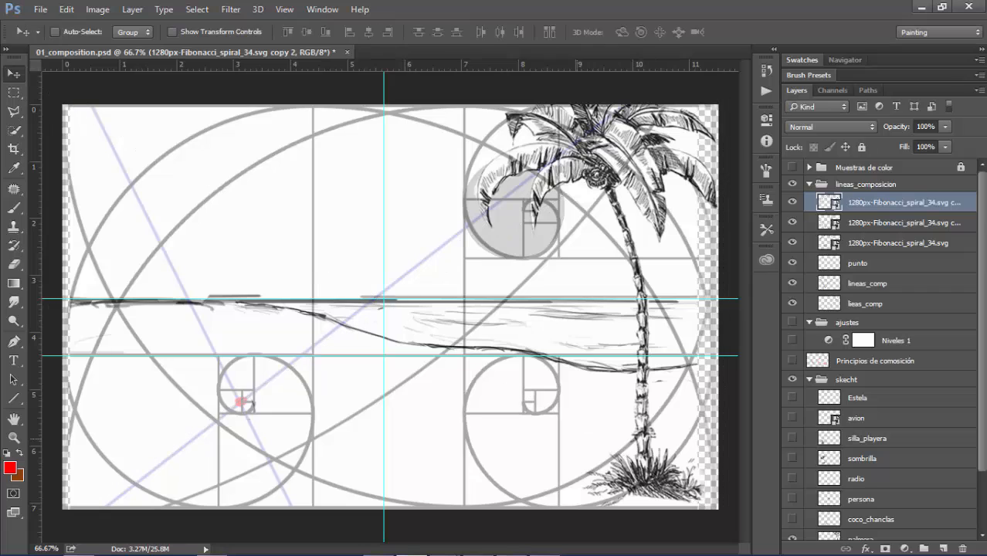
Duplicate the newest spiral copy and flip the duplicate horizontally and vertically to fill the remaining upper-left corner of the canvas
{"action": "key", "text": "ctrl"}
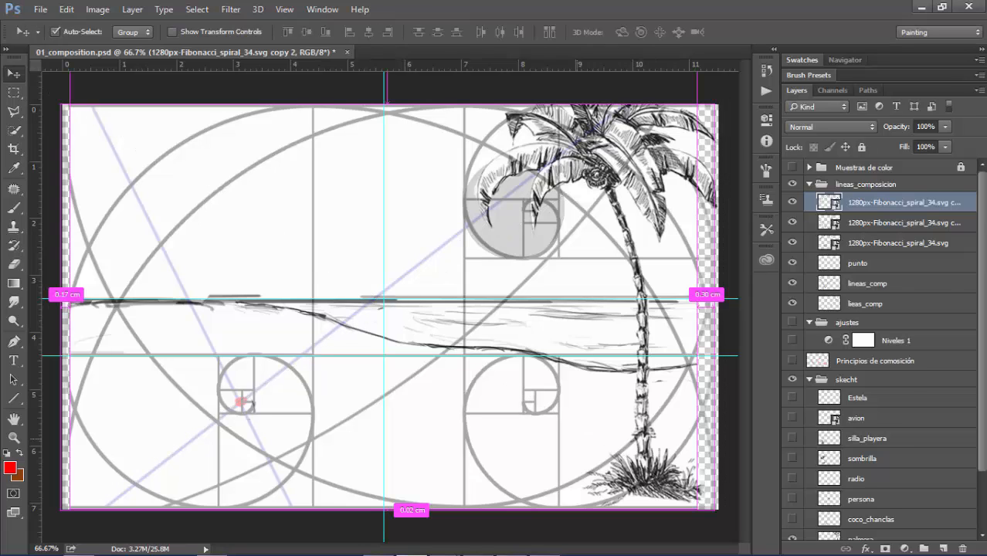
{"action": "key", "text": "ctrl+j"}
{"action": "key", "text": "ctrl+t"}
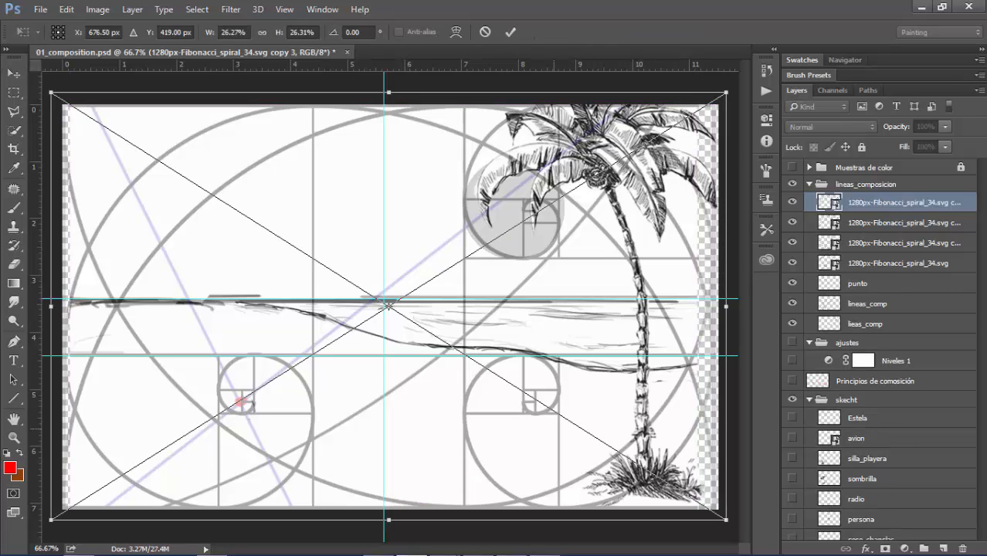
{"action": "right_click", "coordinate": [597, 312]}
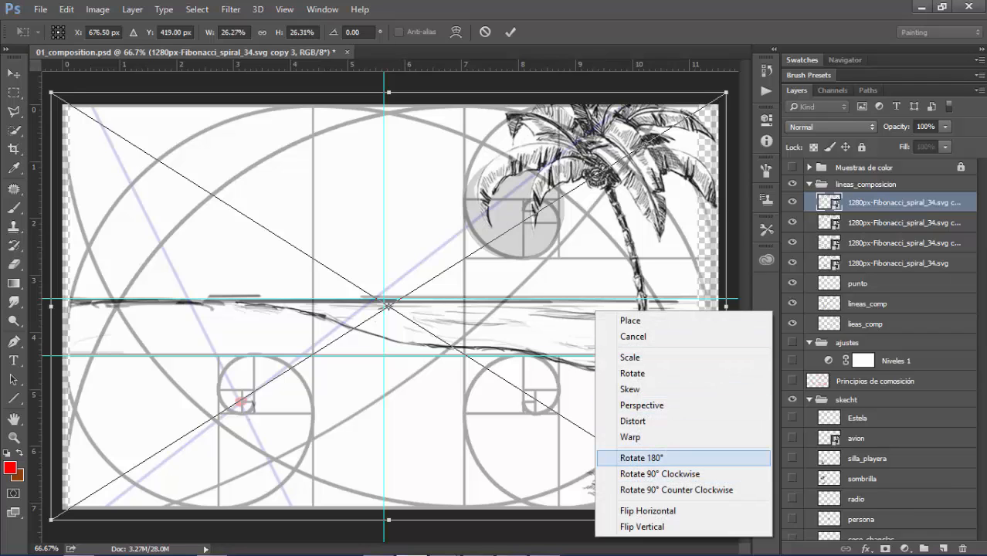
{"action": "left_click", "coordinate": [648, 511]}
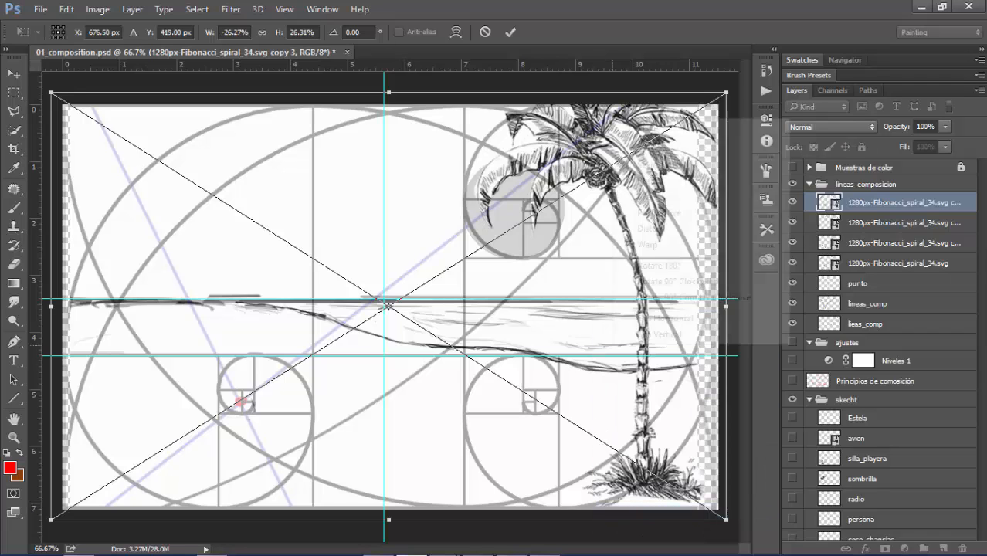
{"action": "right_click", "coordinate": [611, 113]}
{"action": "left_click", "coordinate": [653, 332]}
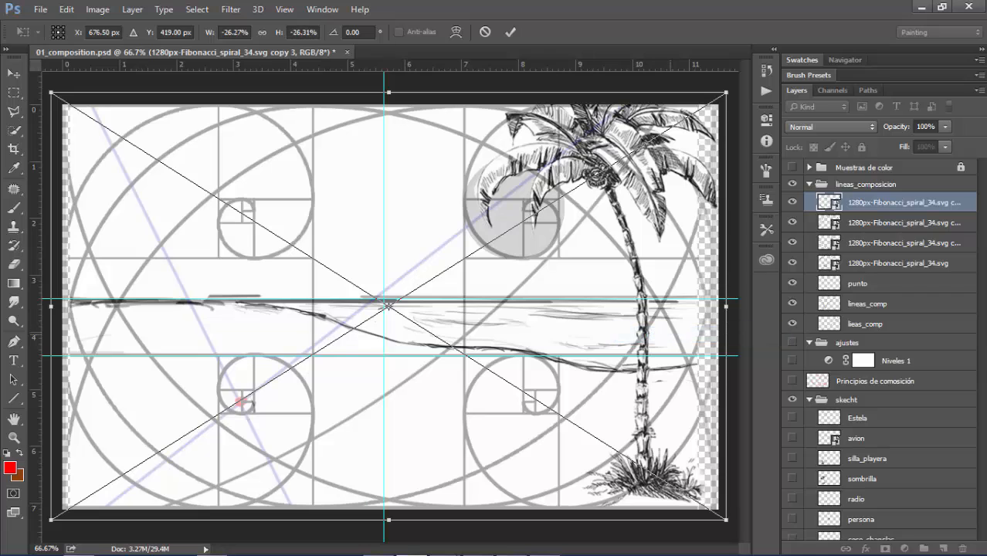
{"action": "key", "text": "Return"}
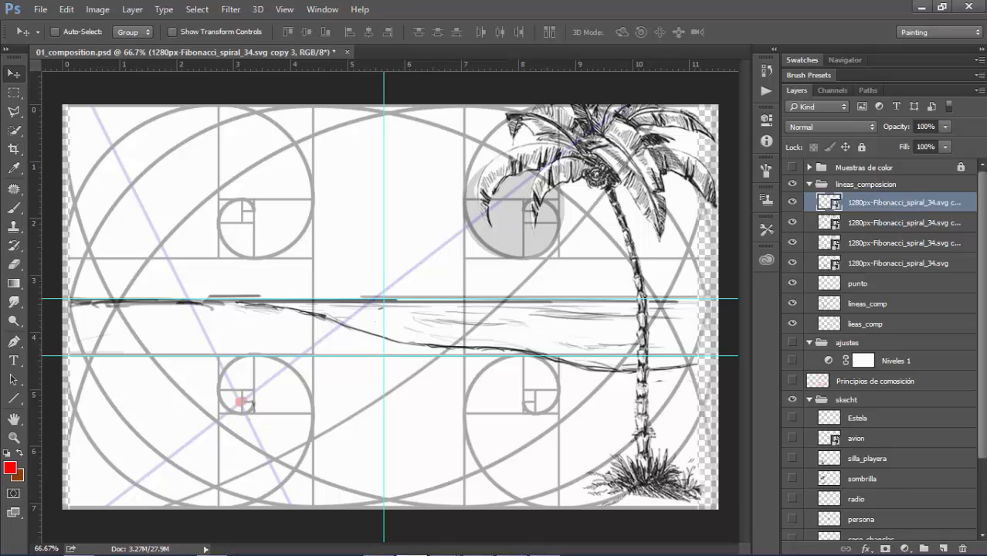
Shift the palmera layer to the right until its trunk stands along the spirals' outer edge near the canvas border
{"action": "scroll", "coordinate": [881, 348], "scroll_direction": "down", "scroll_amount": 4}
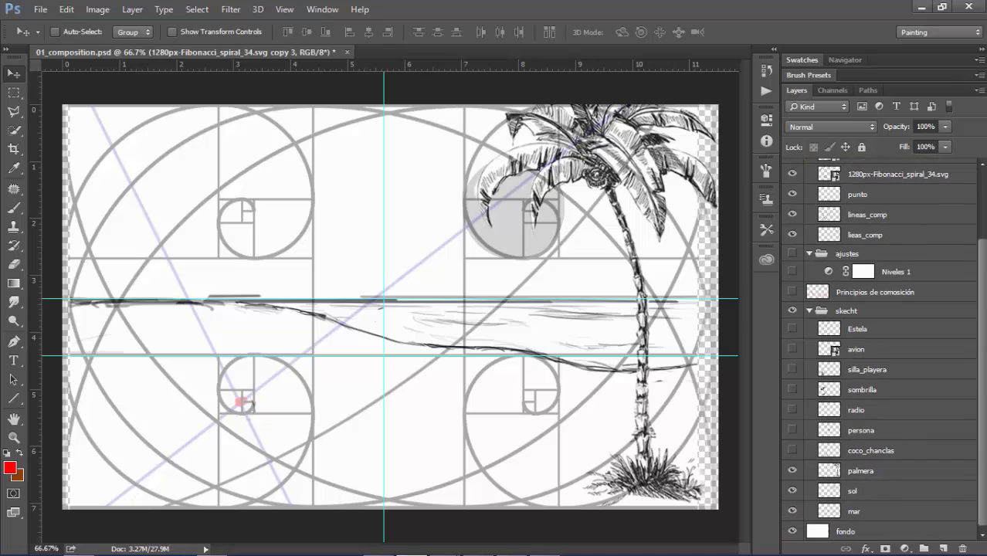
{"action": "left_click", "coordinate": [862, 470]}
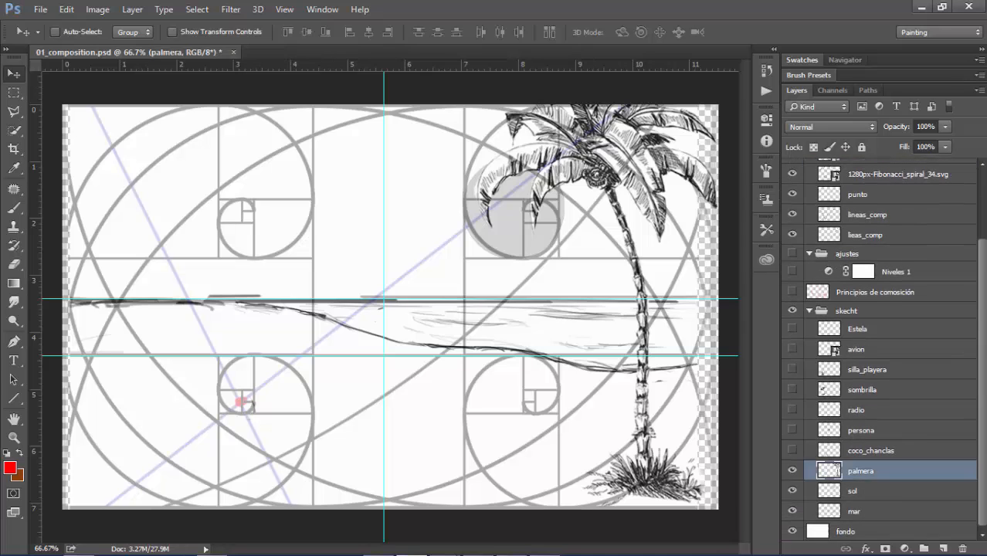
{"action": "key", "text": "shift+Right"}
{"action": "key", "text": "shift+Right"}
{"action": "key", "text": "shift+Right"}
{"action": "key", "text": "shift+Right"}
{"action": "key", "text": "shift+Right"}
{"action": "key", "text": "shift+Right"}
{"action": "key", "text": "shift+Right"}
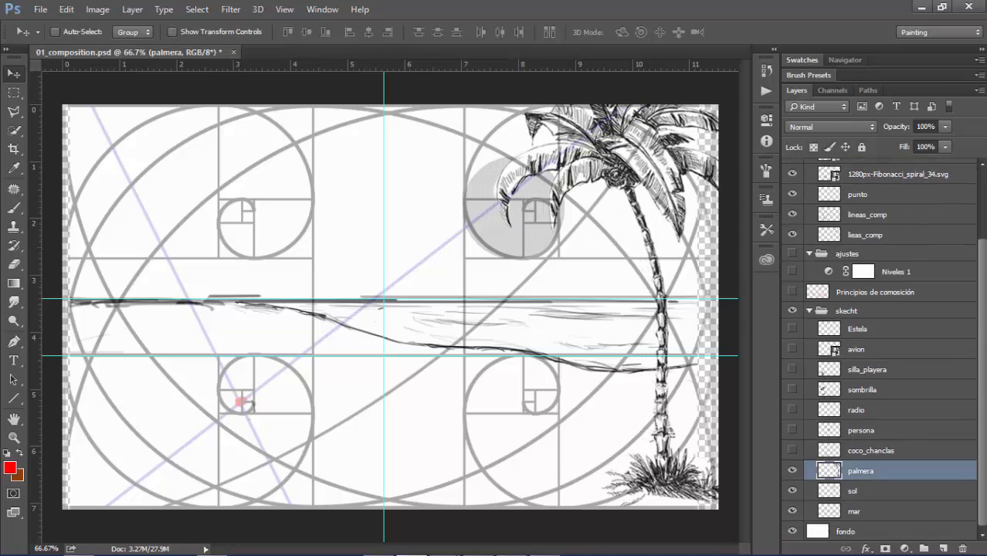
{"action": "key", "text": "shift+Right"}
{"action": "key", "text": "shift+Right"}
{"action": "key", "text": "shift+Right"}
{"action": "key", "text": "shift+Right"}
{"action": "key", "text": "shift+Right"}
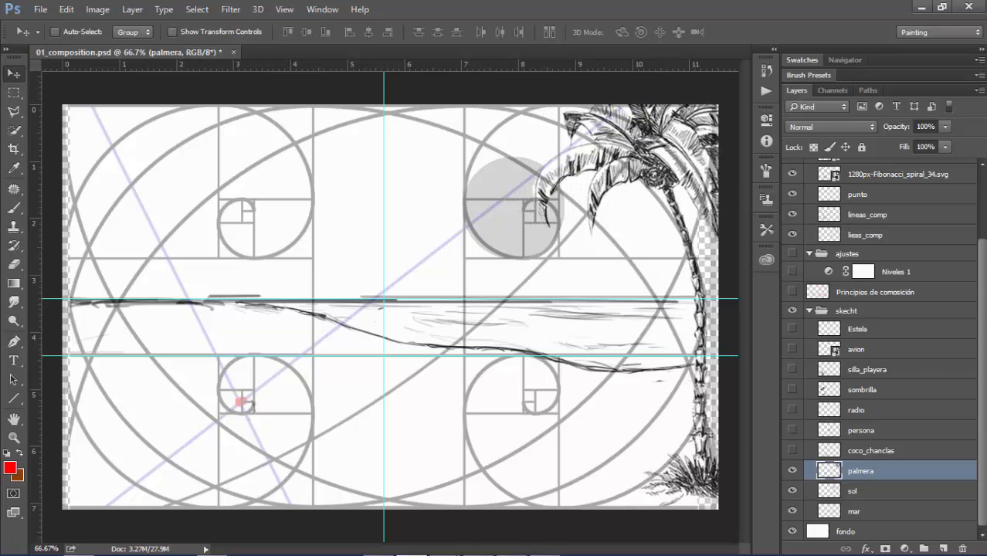
{"action": "key", "text": "Left"}
{"action": "key", "text": "Left"}
{"action": "key", "text": "Left"}
{"action": "key", "text": "Left"}
{"action": "key", "text": "Left"}
{"action": "key", "text": "Left"}
{"action": "key", "text": "Left"}
{"action": "key", "text": "Left"}
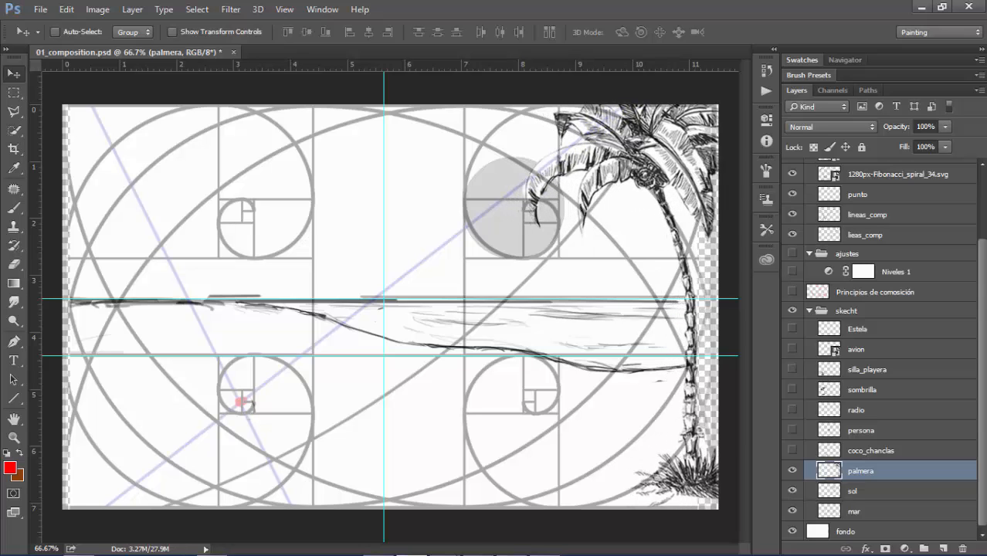
{"action": "key", "text": "shift+Left"}
{"action": "key", "text": "shift+Left"}
{"action": "key", "text": "shift+Right"}
{"action": "key", "text": "shift+Right"}
Puppet Warp the palmera layer with pins on its base, trunk and crown, pulling the crown left and the upper trunk slightly right
{"action": "left_click", "coordinate": [67, 9]}
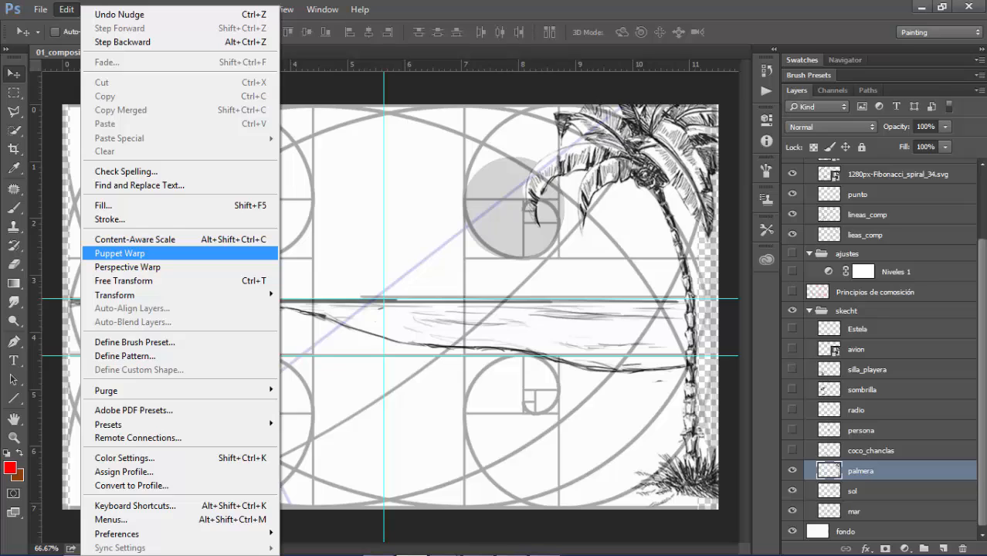
{"action": "left_click", "coordinate": [120, 253]}
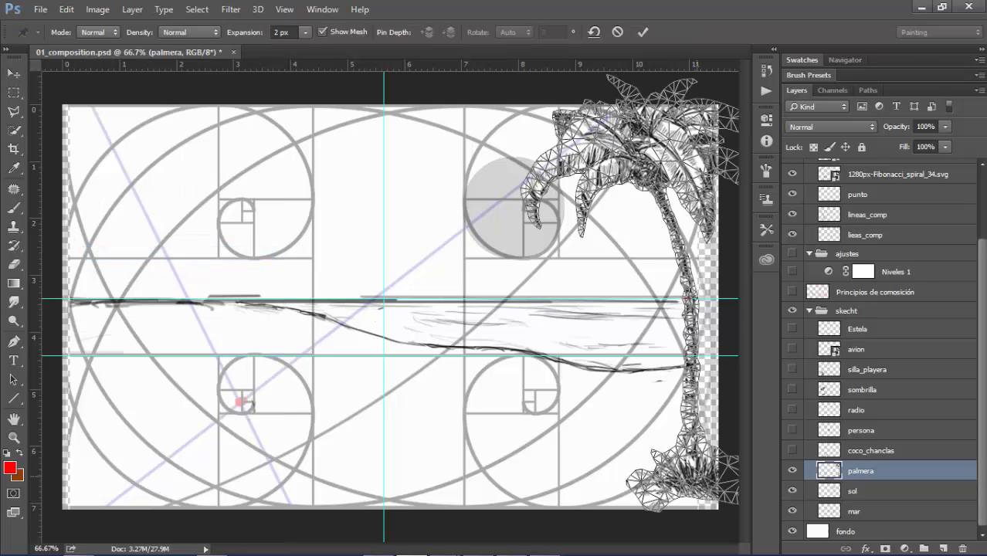
{"action": "left_click", "coordinate": [697, 476]}
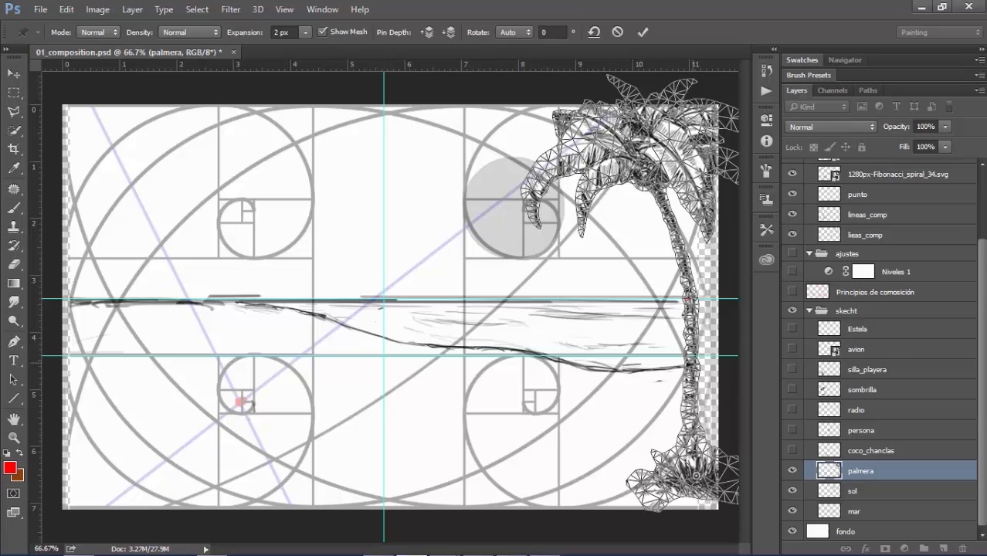
{"action": "left_click", "coordinate": [692, 362]}
{"action": "left_click_drag", "start_coordinate": [644, 155], "coordinate": [611, 144]}
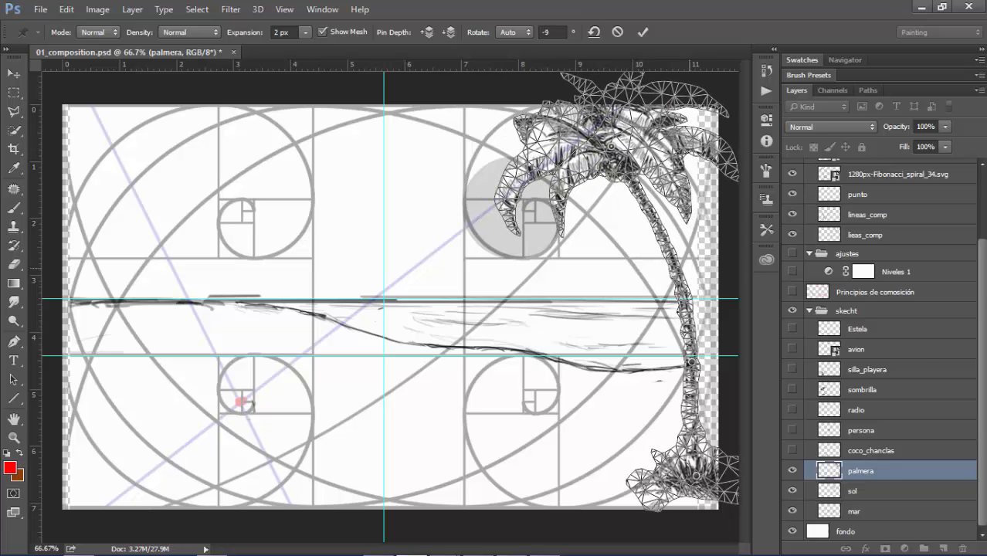
{"action": "left_click", "coordinate": [676, 275]}
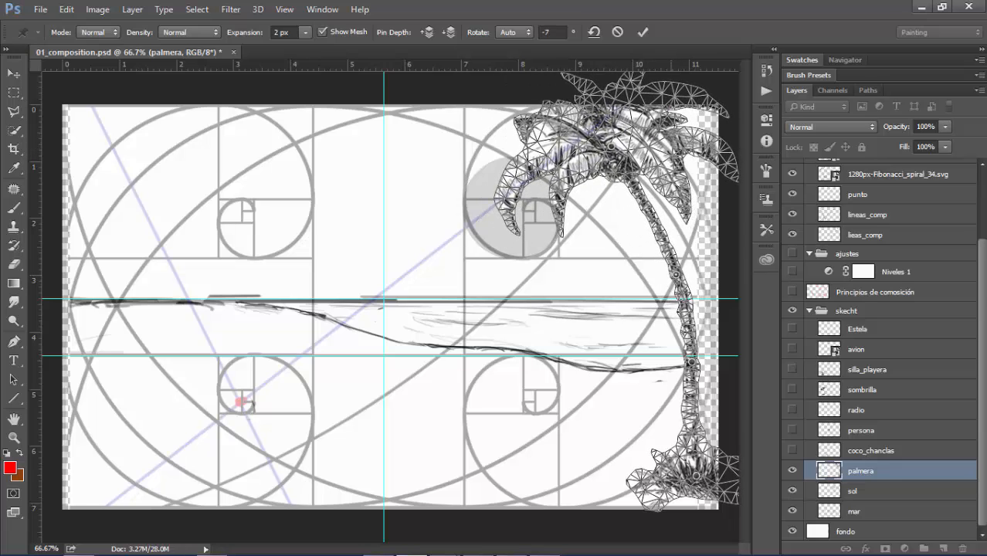
{"action": "left_click_drag", "start_coordinate": [677, 275], "coordinate": [693, 275]}
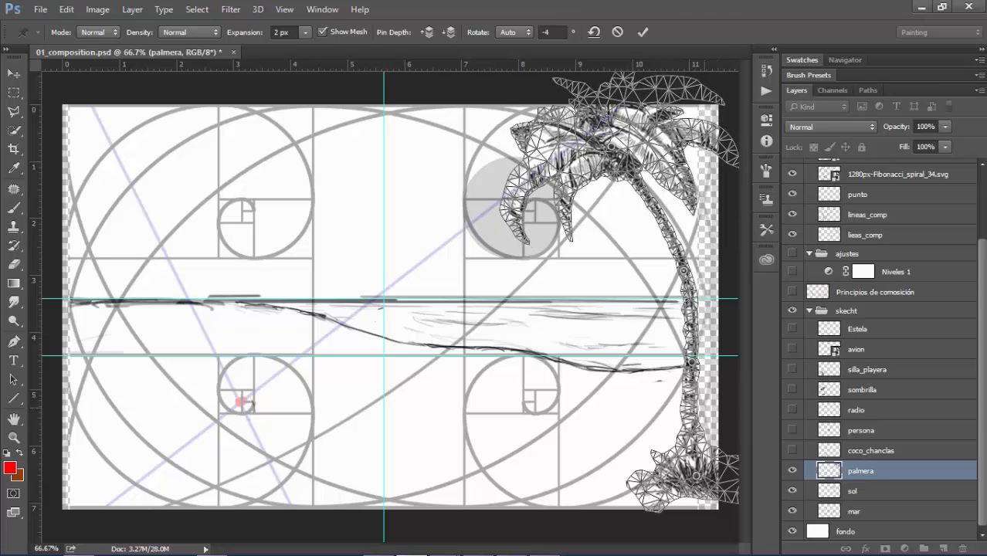
Shift the palm's base and lower-trunk pins right, raise the upper-trunk and crown pins along the spiral's curve, and apply the warp
{"action": "mouse_move", "coordinate": [696, 476]}
{"action": "left_mouse_down"}
{"action": "mouse_move", "coordinate": [701, 465]}
{"action": "mouse_move", "coordinate": [707, 472]}
{"action": "left_mouse_up"}
{"action": "left_click", "coordinate": [693, 363]}
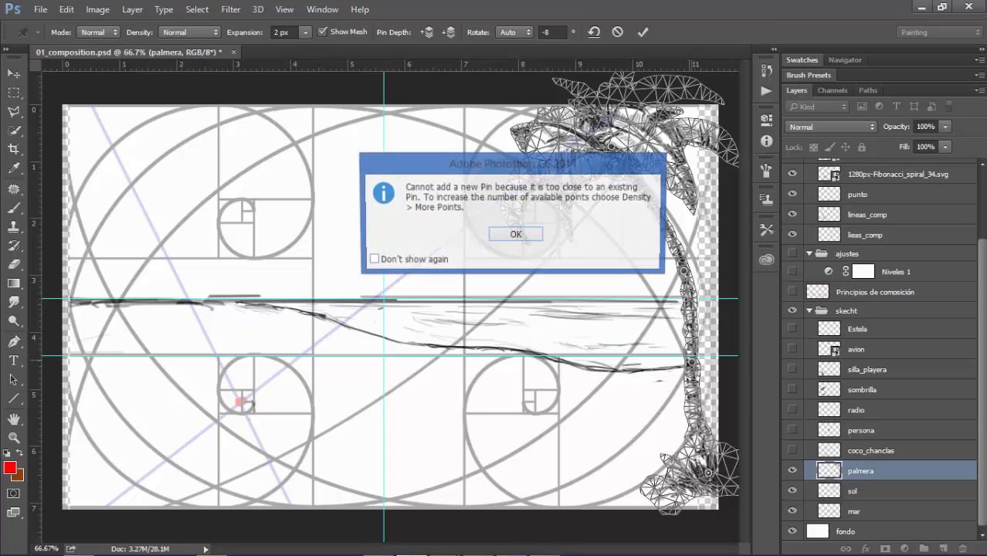
{"action": "key", "text": "Return"}
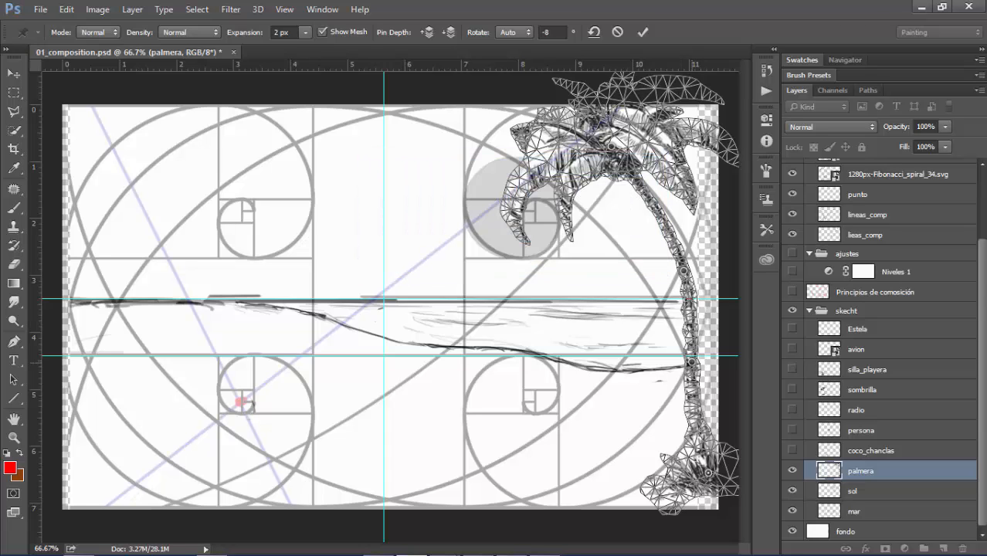
{"action": "mouse_move", "coordinate": [693, 363]}
{"action": "left_mouse_down"}
{"action": "mouse_move", "coordinate": [699, 354]}
{"action": "mouse_move", "coordinate": [704, 362]}
{"action": "left_mouse_up"}
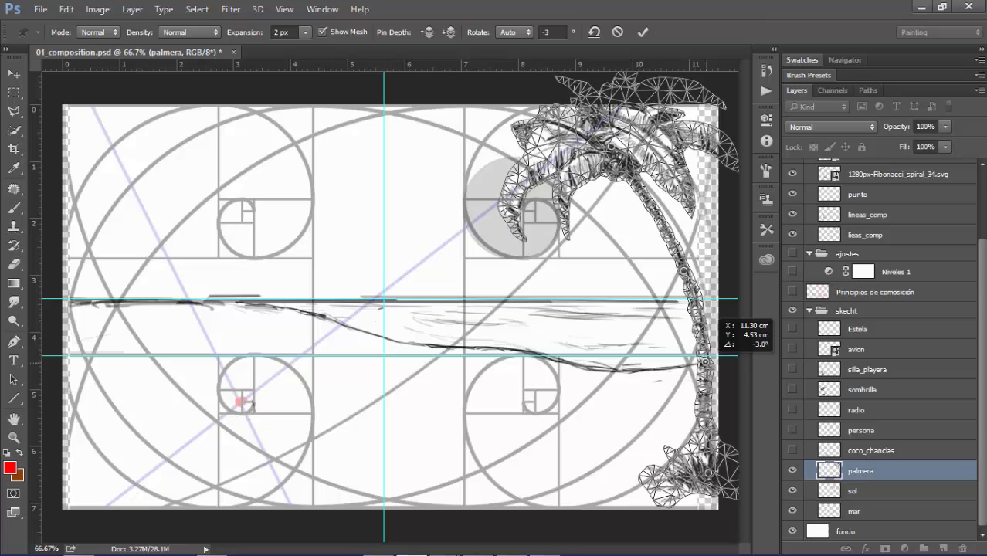
{"action": "left_click_drag", "start_coordinate": [684, 271], "coordinate": [684, 261]}
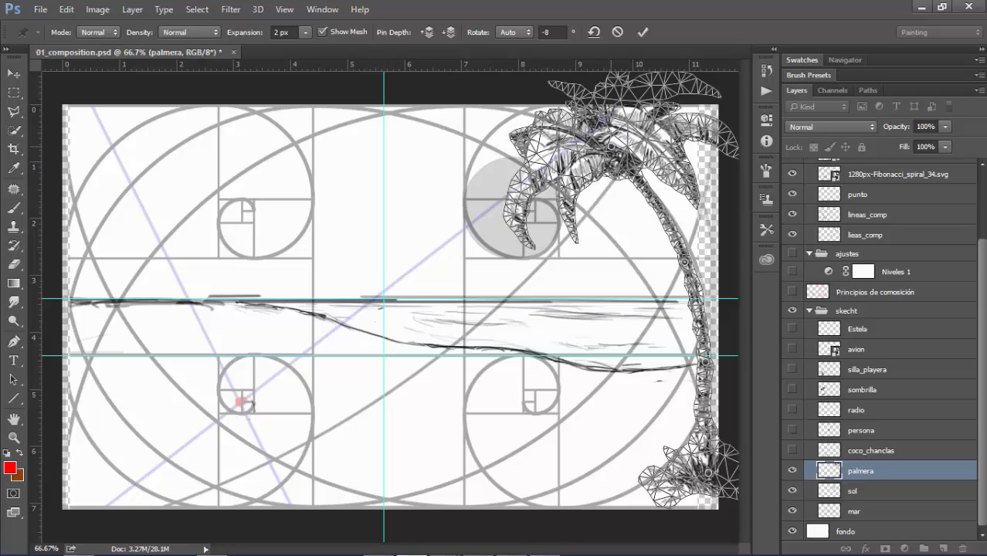
{"action": "left_click_drag", "start_coordinate": [610, 151], "coordinate": [622, 132]}
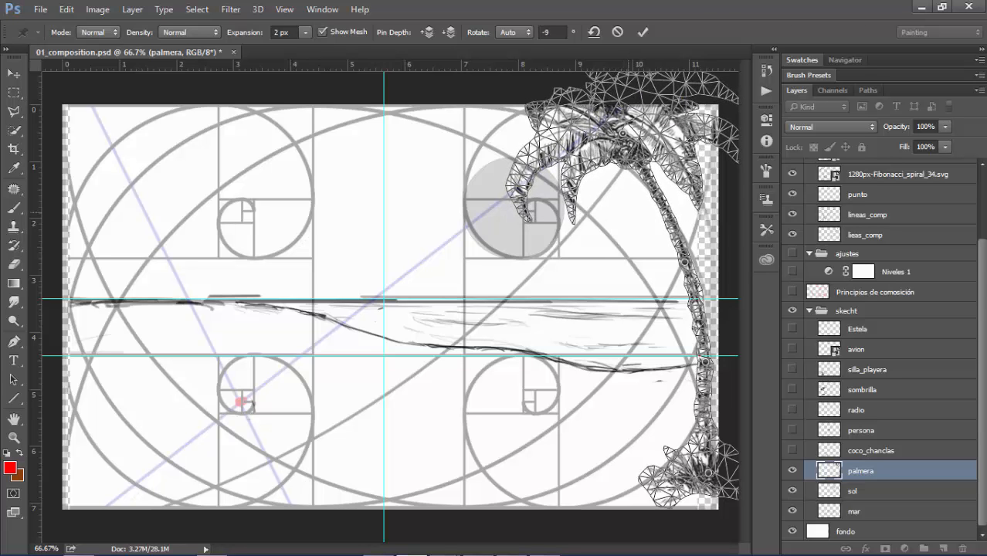
{"action": "left_click", "coordinate": [642, 31]}
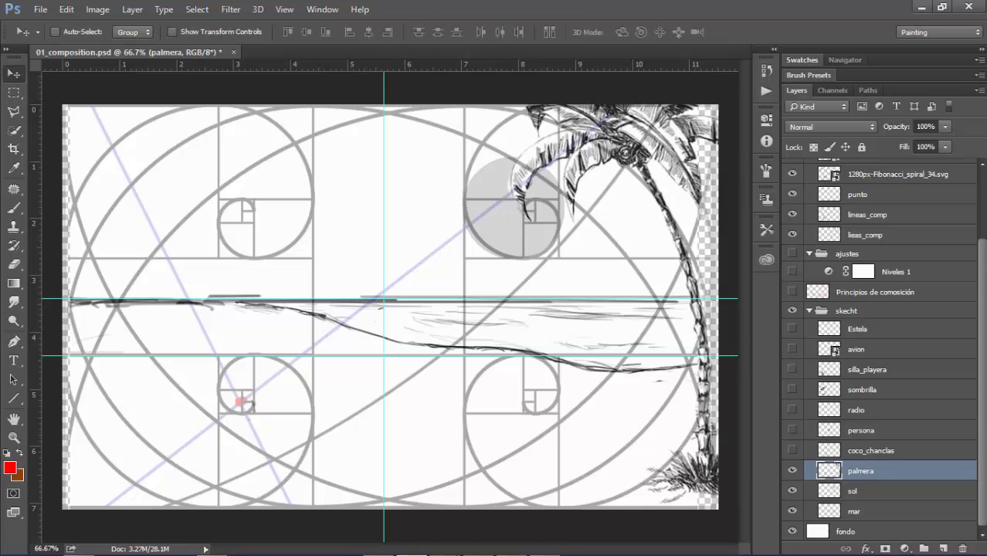
Show the coco_chanclas layer, move the radio layer below persona, and make the radio visible
{"action": "left_click", "coordinate": [792, 451]}
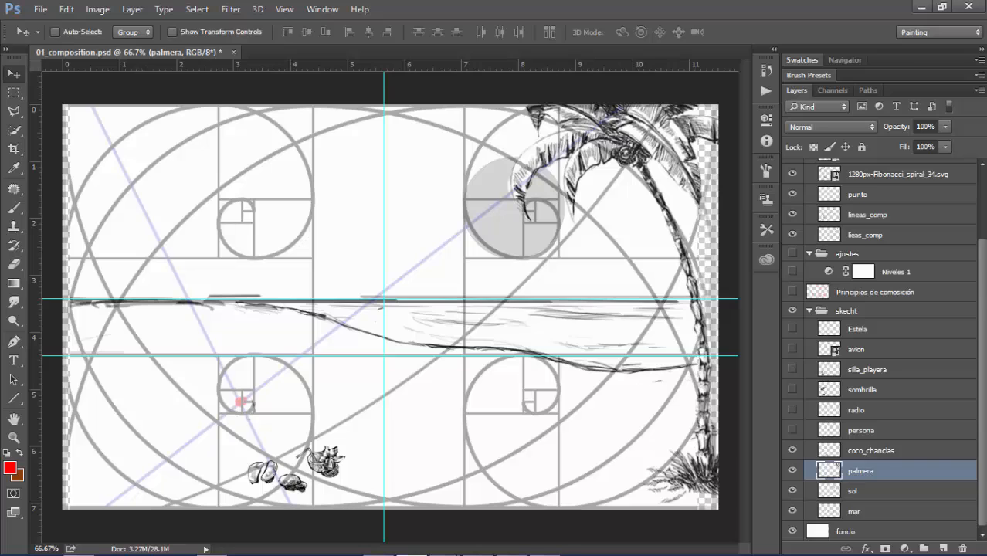
{"action": "left_click", "coordinate": [871, 450]}
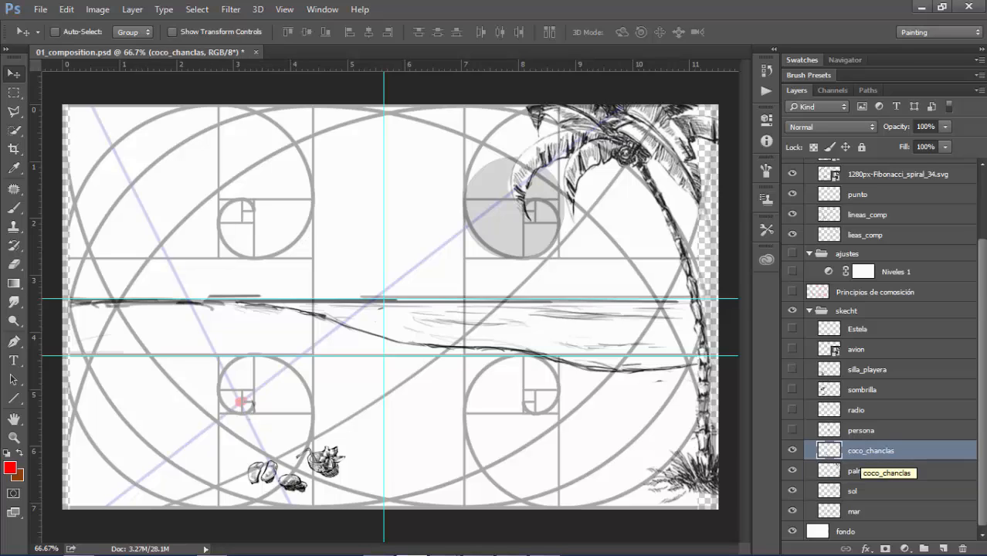
{"action": "left_click_drag", "start_coordinate": [856, 410], "coordinate": [856, 439]}
{"action": "left_click", "coordinate": [793, 430]}
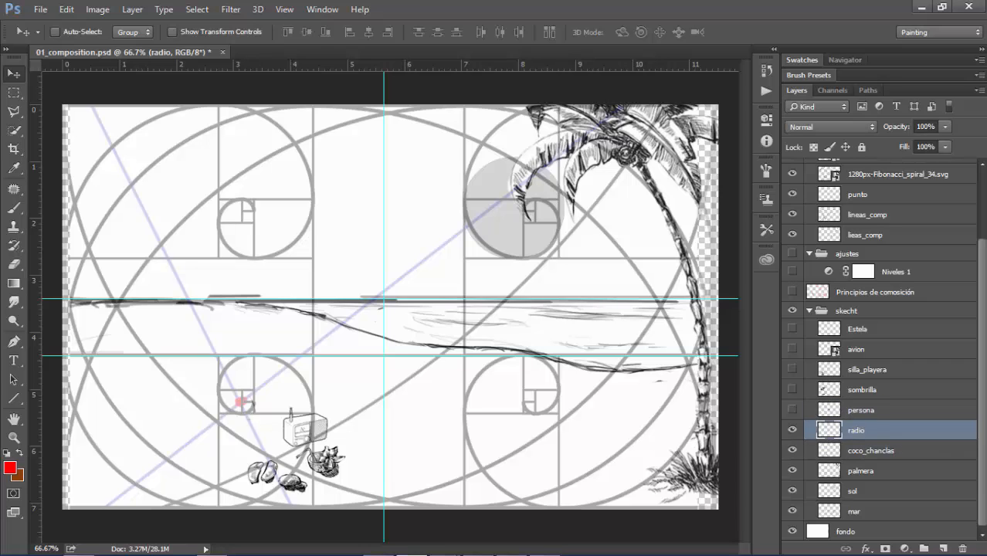
Show the sombrilla layer and move the umbrella up and left until the foot of its pole sits on the red focal point
{"action": "left_click", "coordinate": [862, 390]}
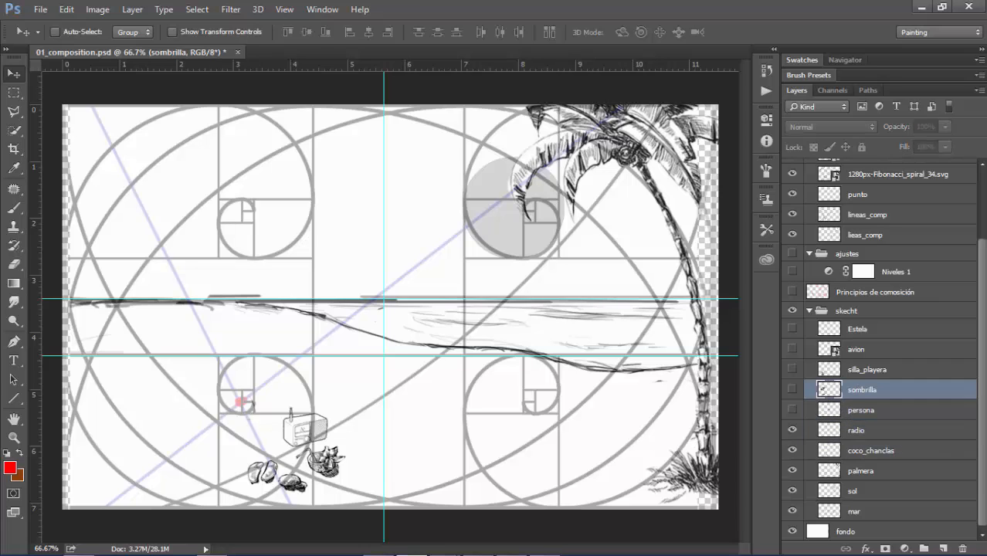
{"action": "left_click", "coordinate": [793, 389]}
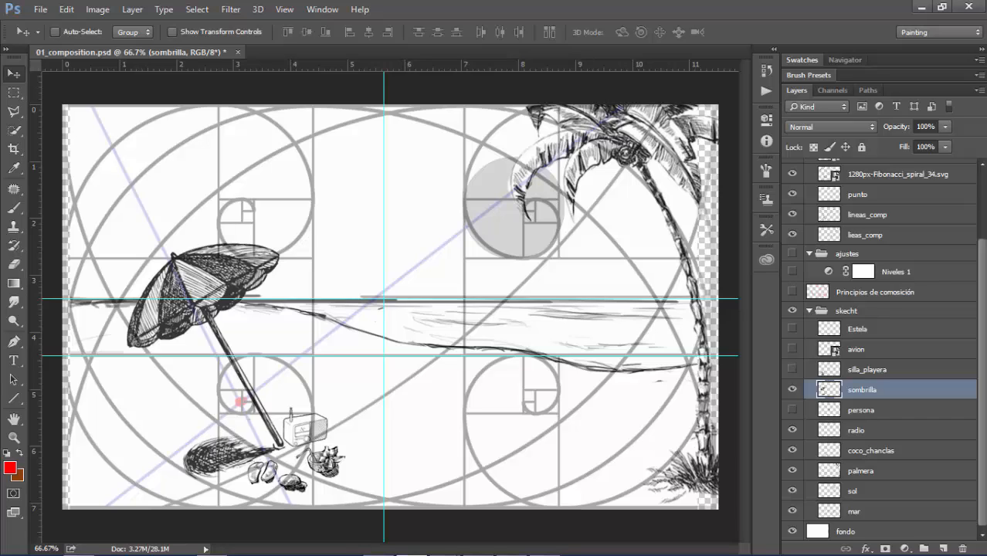
{"action": "key", "text": "shift+Left"}
{"action": "key", "text": "shift+Left"}
{"action": "key", "text": "shift+Left"}
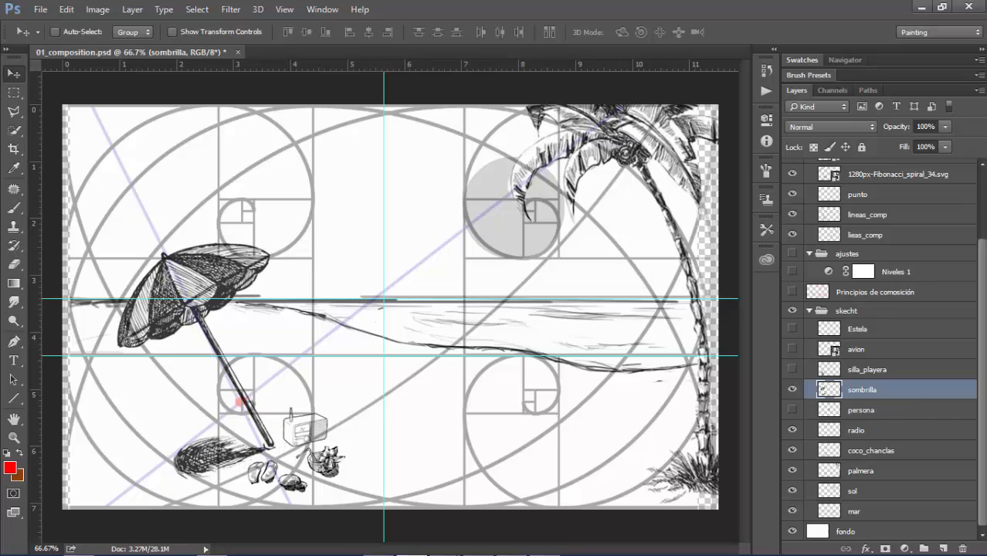
{"action": "key", "text": "shift+Up"}
{"action": "key", "text": "shift+Down"}
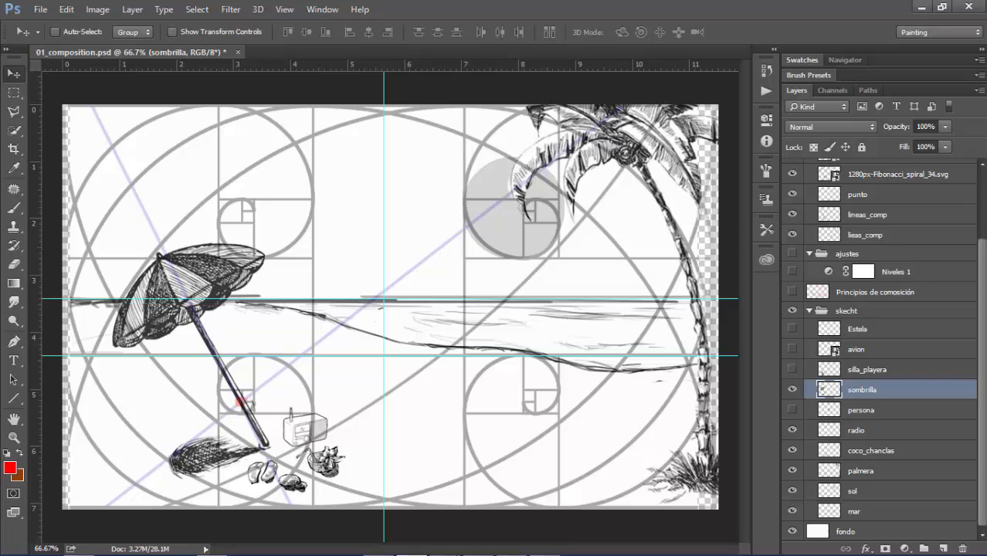
{"action": "key", "text": "shift+Left"}
{"action": "key", "text": "shift+Right"}
{"action": "key", "text": "shift+Left"}
{"action": "key", "text": "shift+Up"}
{"action": "key", "text": "shift+Up"}
{"action": "key", "text": "shift+Up"}
{"action": "key", "text": "shift+Up"}
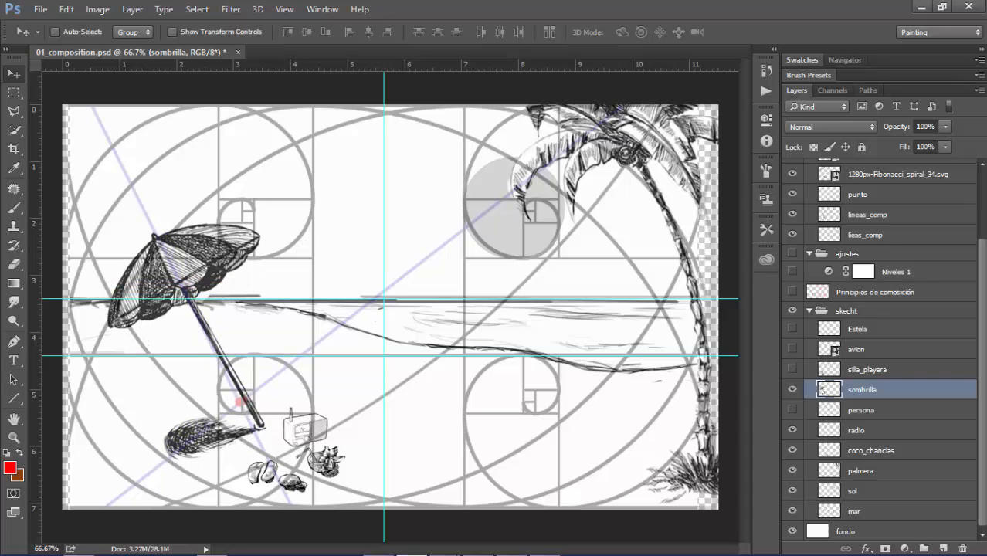
{"action": "key", "text": "shift+Up"}
{"action": "key", "text": "shift+Up"}
{"action": "key", "text": "shift+Up"}
{"action": "key", "text": "shift+Left"}
{"action": "key", "text": "shift+Left"}
{"action": "key", "text": "shift+Left"}
{"action": "key", "text": "shift+Left"}
{"action": "key", "text": "shift+Up"}
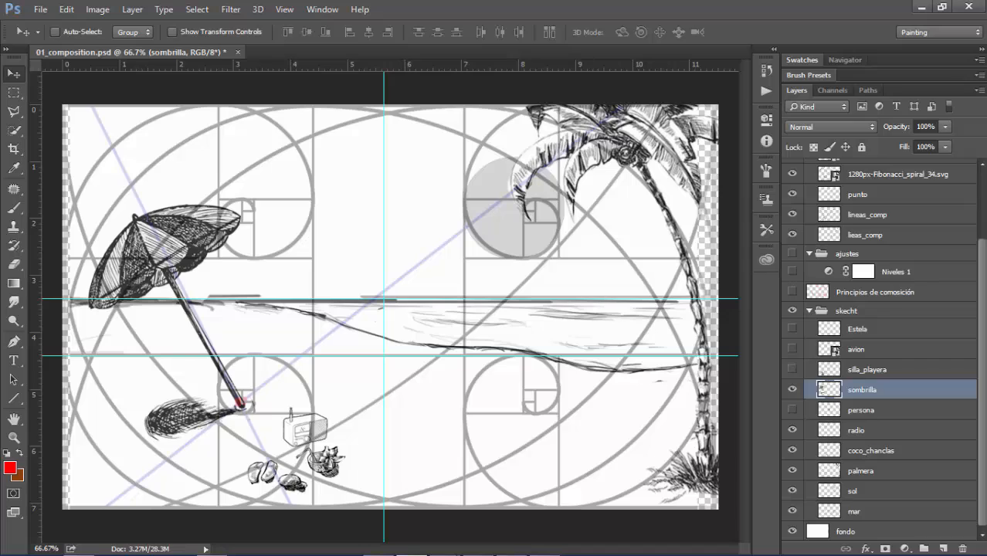
{"action": "key", "text": "shift+Up"}
{"action": "key", "text": "shift+Up"}
{"action": "key", "text": "shift+Down"}
{"action": "key", "text": "Left"}
{"action": "key", "text": "Left"}
{"action": "key", "text": "Left"}
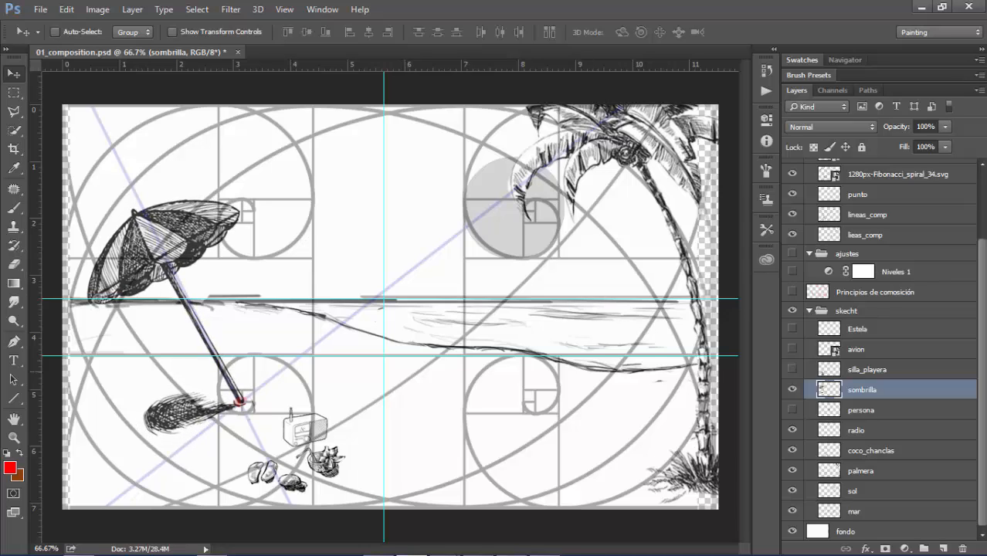
Move the radio and coco_chanclas layers together up and slightly left, placing them beside the foot of the umbrella
{"action": "left_click", "coordinate": [866, 430]}
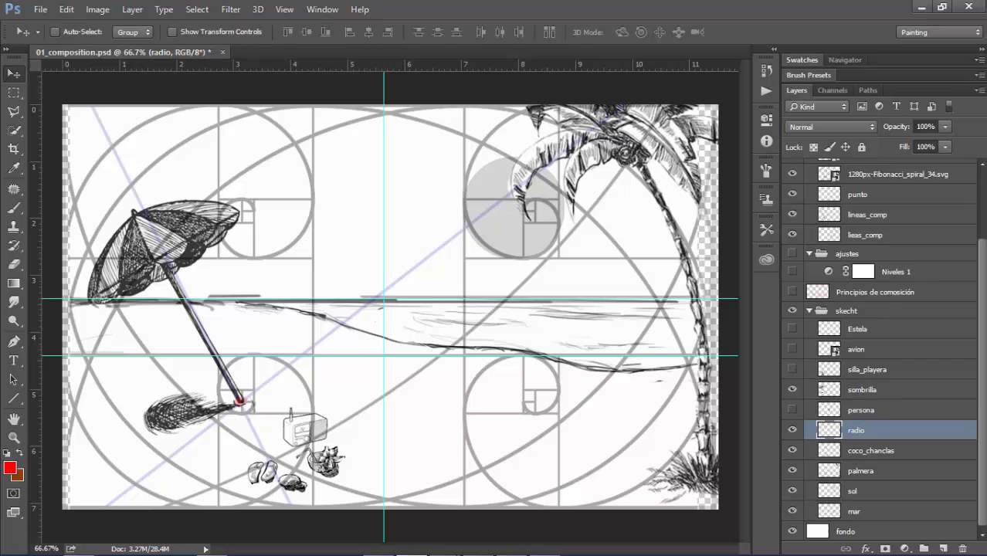
{"action": "left_click", "coordinate": [872, 451], "text": "ctrl"}
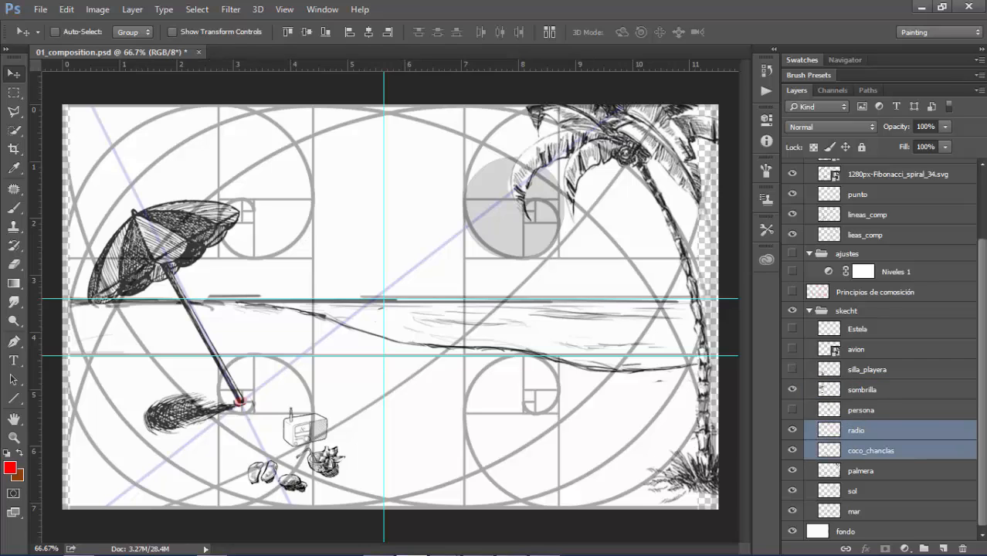
{"action": "key", "text": "shift+Up"}
{"action": "key", "text": "shift+Up"}
{"action": "key", "text": "shift+Up"}
{"action": "key", "text": "shift+Up"}
{"action": "key", "text": "shift+Left"}
{"action": "key", "text": "shift+Left"}
{"action": "key", "text": "shift+Left"}
{"action": "key", "text": "shift+Left"}
{"action": "key", "text": "shift+Up"}
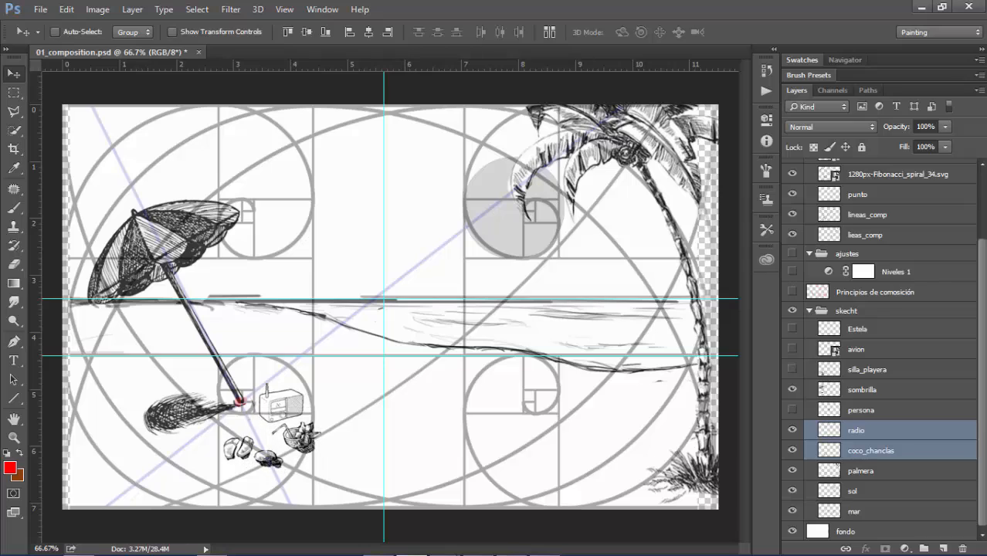
{"action": "key", "text": "shift+Up"}
{"action": "key", "text": "shift+Right"}
{"action": "key", "text": "shift+Up"}
{"action": "key", "text": "shift+Right"}
{"action": "key", "text": "shift+Up"}
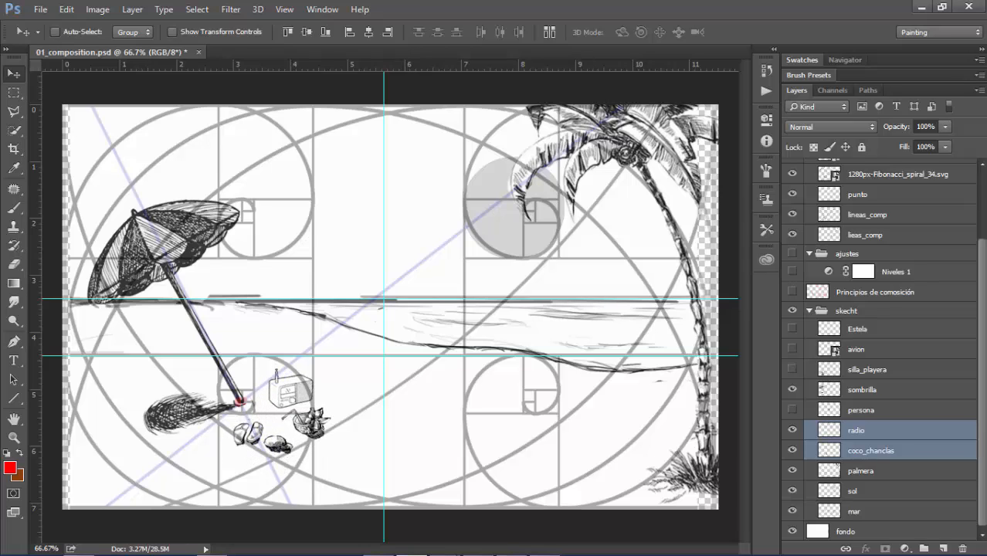
Show the silla_playera layer and move the beach chair left and slightly up, clear of the sandals and the umbrella's foot
{"action": "left_click", "coordinate": [867, 369]}
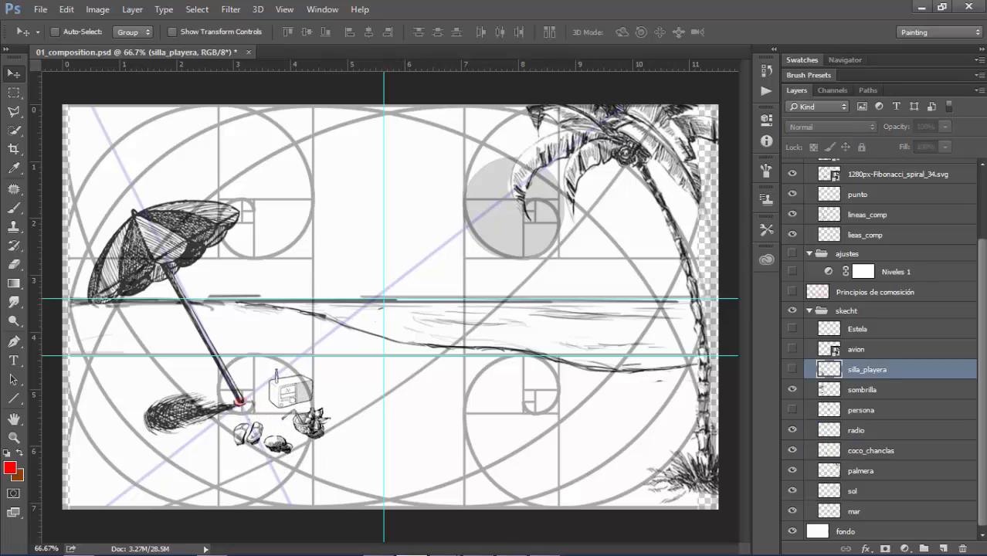
{"action": "left_click", "coordinate": [793, 370]}
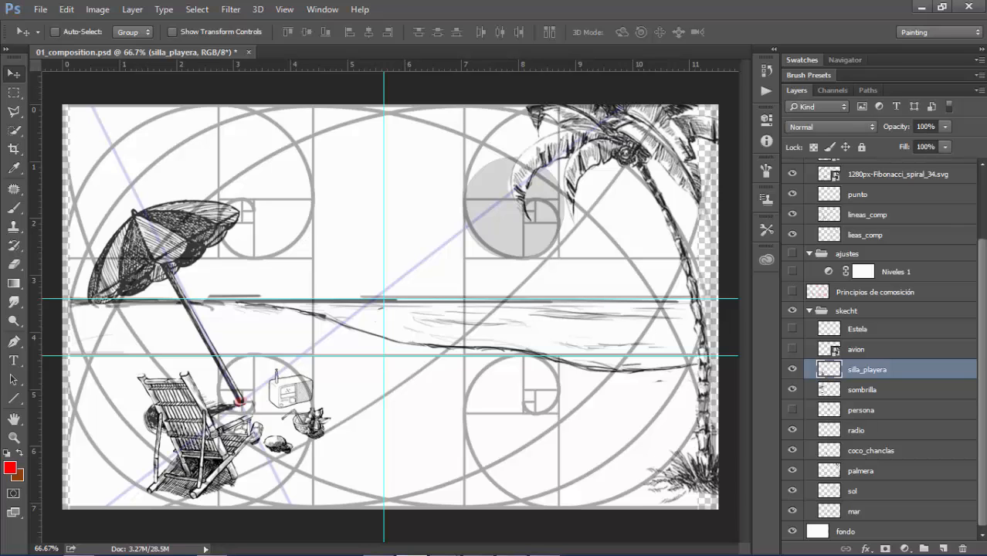
{"action": "key", "text": "shift+Up"}
{"action": "key", "text": "shift+Up"}
{"action": "key", "text": "shift+Up"}
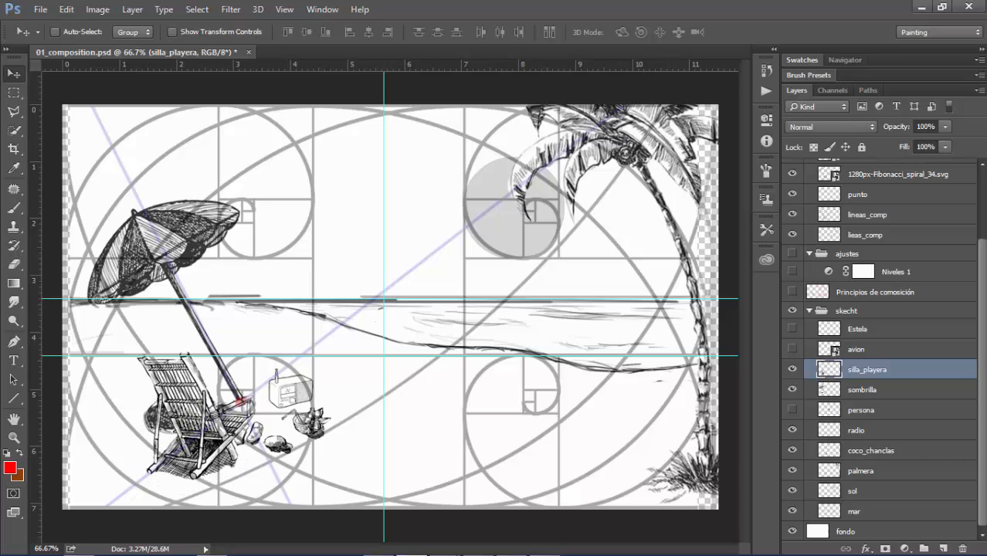
{"action": "key", "text": "shift+Left"}
{"action": "key", "text": "shift+Left"}
{"action": "key", "text": "shift+Left"}
{"action": "key", "text": "shift+Down"}
{"action": "key", "text": "shift+Down"}
{"action": "key", "text": "shift+Left"}
{"action": "key", "text": "shift+Left"}
{"action": "key", "text": "shift+Up"}
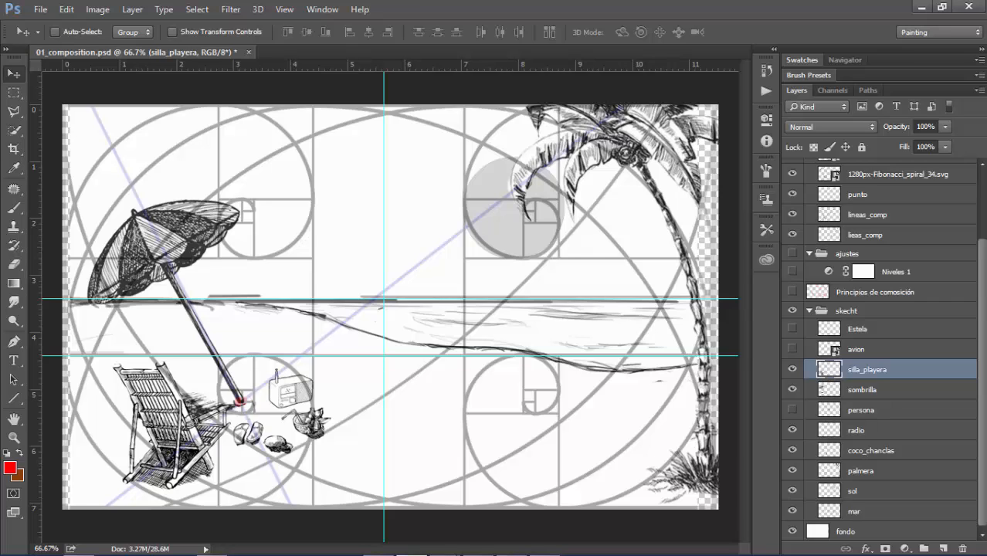
Shift the coco_chanclas and radio layers to the right, farther away from the beach chair
{"action": "left_click", "coordinate": [871, 450]}
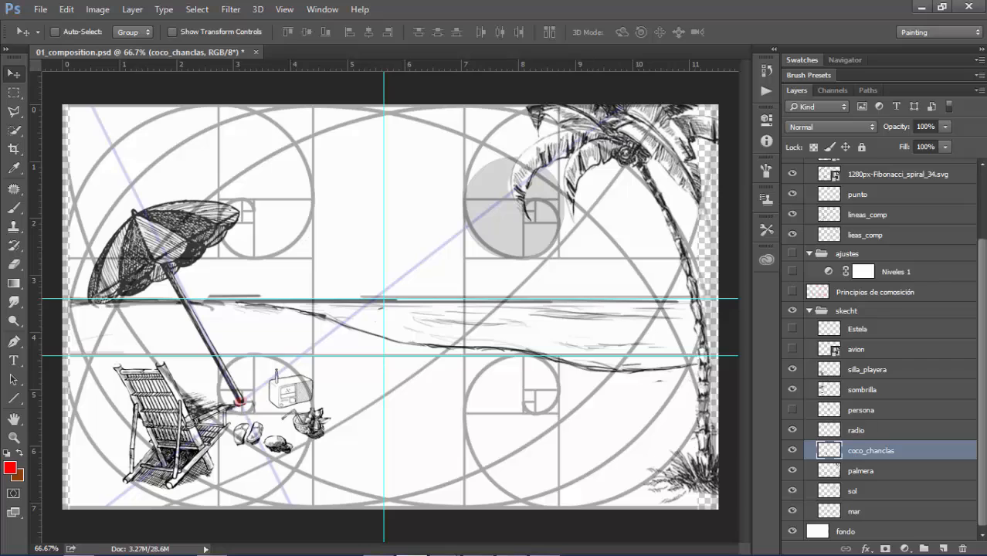
{"action": "left_click", "coordinate": [857, 430], "text": "ctrl"}
{"action": "left_click_drag", "start_coordinate": [289, 390], "coordinate": [315, 398]}
{"action": "left_click", "coordinate": [862, 411]}
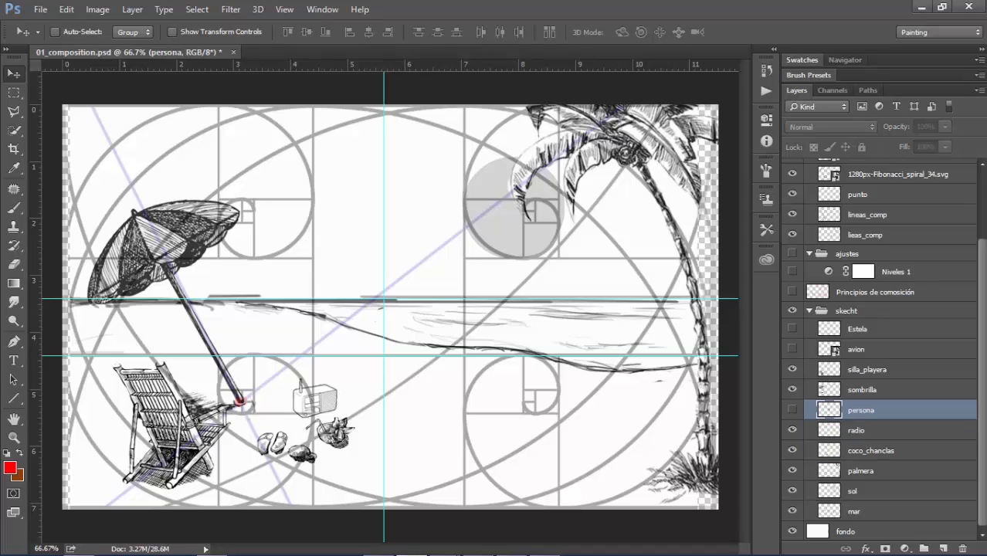
Move the radio back up and left onto the small spiral's edge, and shift the coco_chanclas layer slightly down and left
{"action": "left_click", "coordinate": [857, 431]}
{"action": "mouse_move", "coordinate": [309, 400]}
{"action": "left_mouse_down"}
{"action": "mouse_move", "coordinate": [294, 381]}
{"action": "mouse_move", "coordinate": [284, 385]}
{"action": "left_mouse_up"}
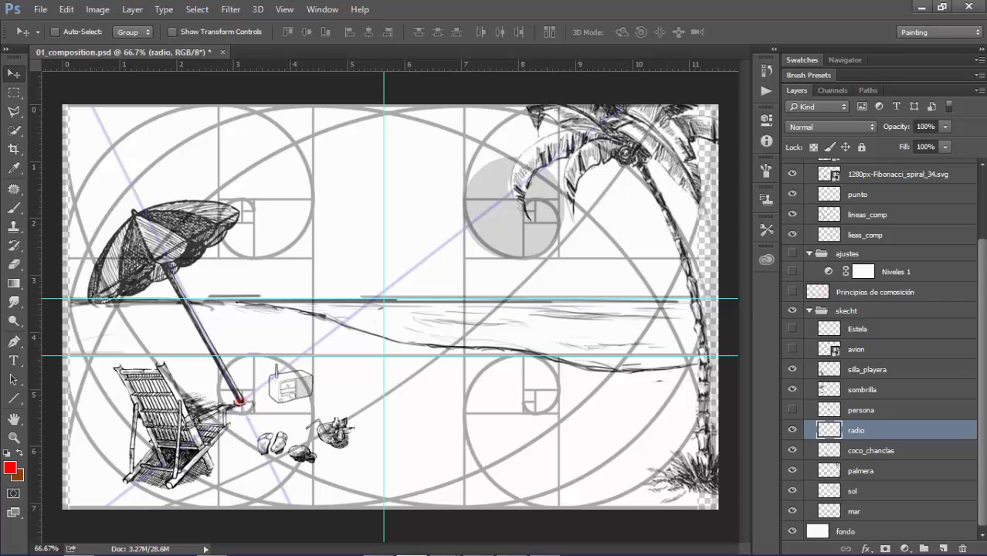
{"action": "left_click", "coordinate": [872, 451]}
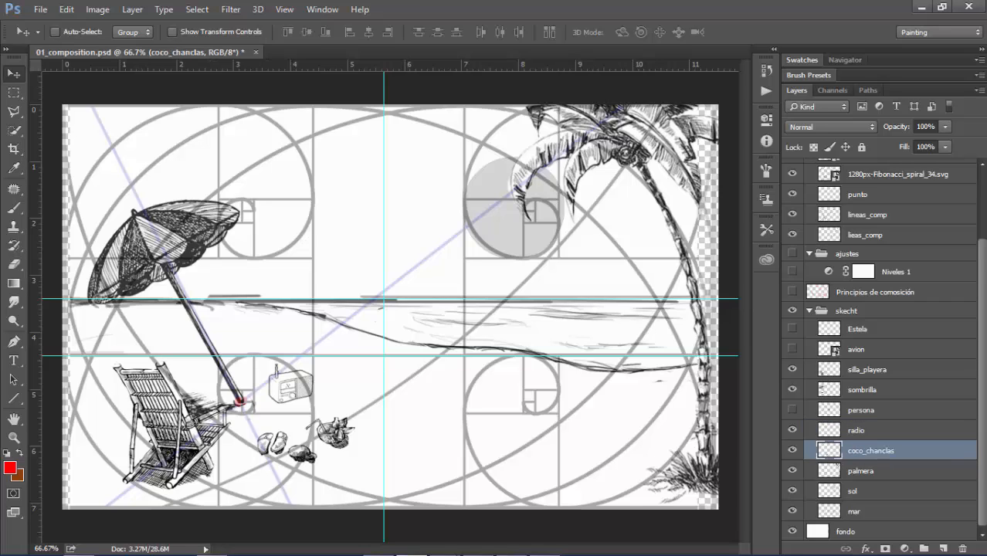
{"action": "left_click_drag", "start_coordinate": [310, 441], "coordinate": [310, 441]}
{"action": "key", "text": "shift+Down"}
{"action": "key", "text": "shift+Right"}
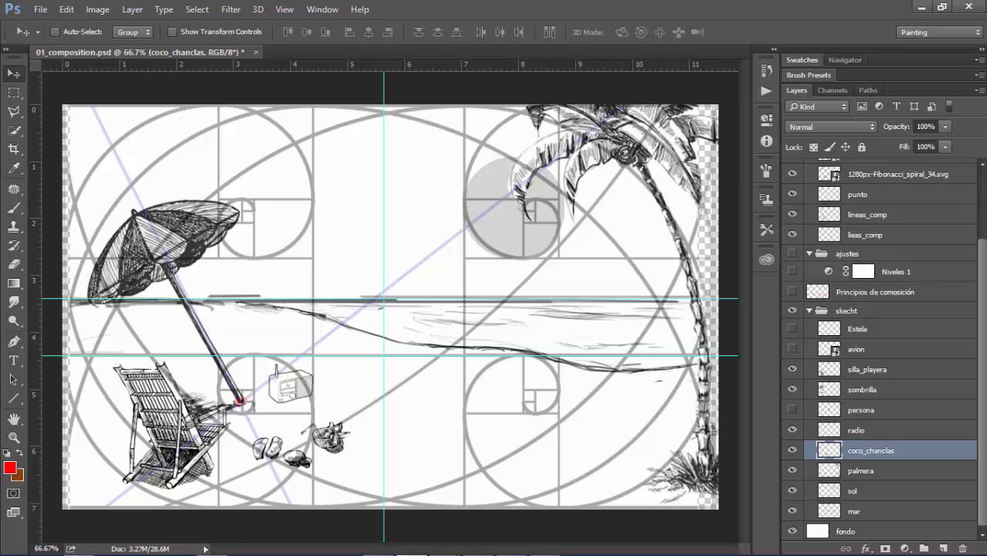
Rotate the coco_chanclas layer by about -7.71° and move it back up and left below the radio
{"action": "key", "text": "ctrl+t"}
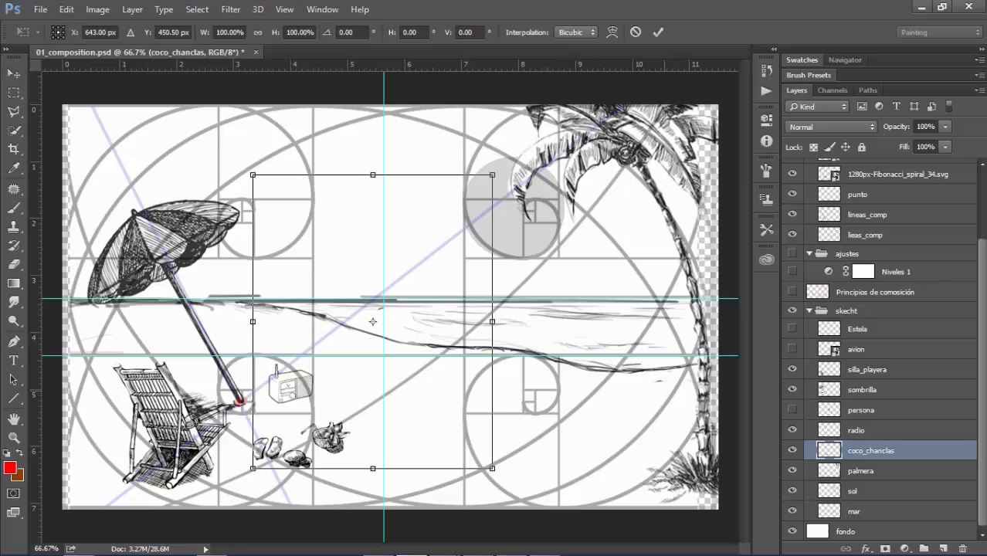
{"action": "left_click_drag", "start_coordinate": [664, 391], "coordinate": [669, 356]}
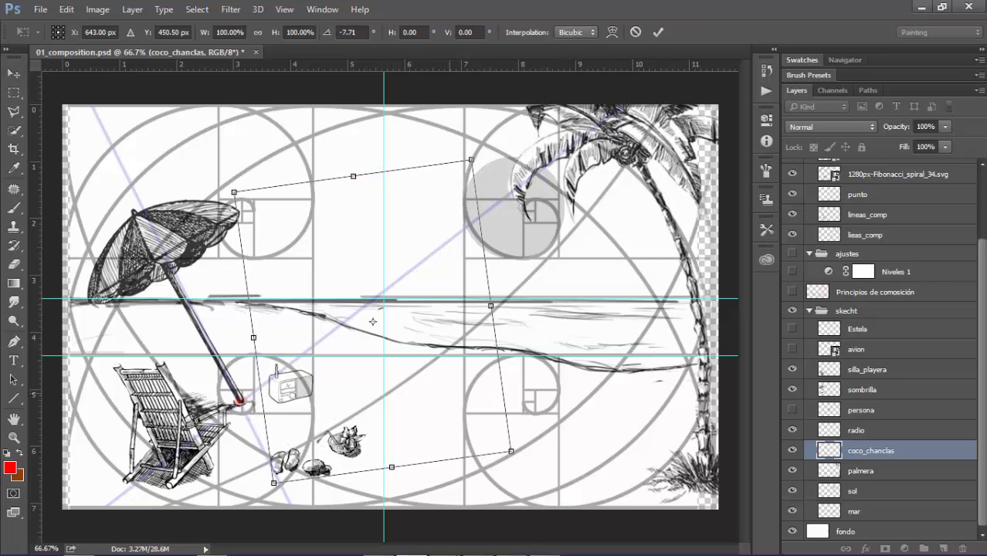
{"action": "left_click_drag", "start_coordinate": [372, 321], "coordinate": [357, 306]}
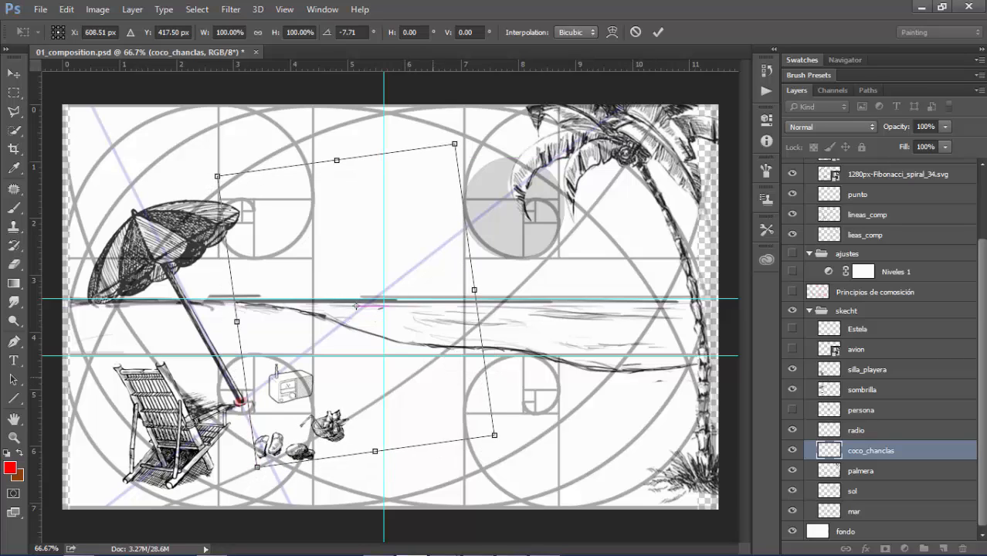
{"action": "key", "text": "Return"}
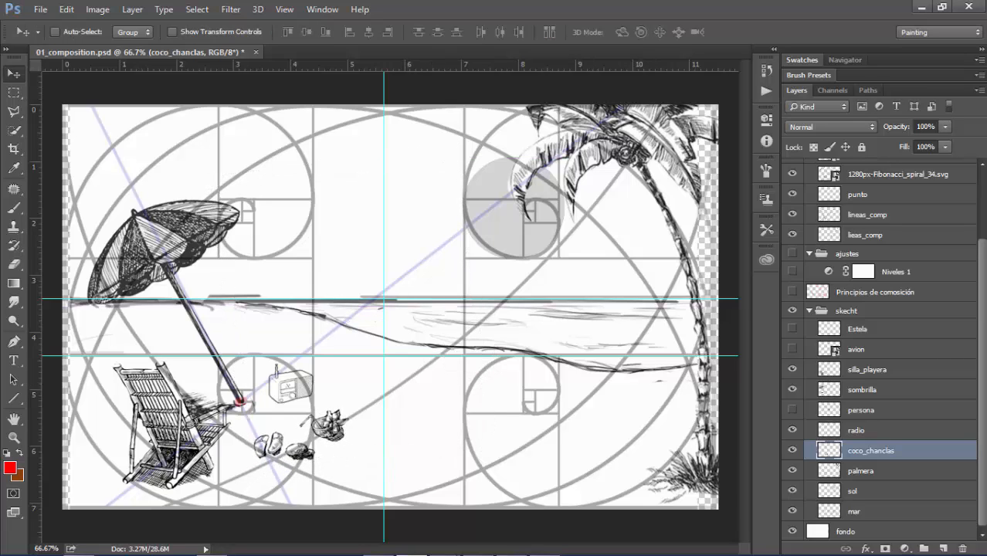
Show the avion and Estela layers and move the airplane and its trail together straight down a little
{"action": "left_click", "coordinate": [792, 349]}
{"action": "left_click", "coordinate": [792, 329]}
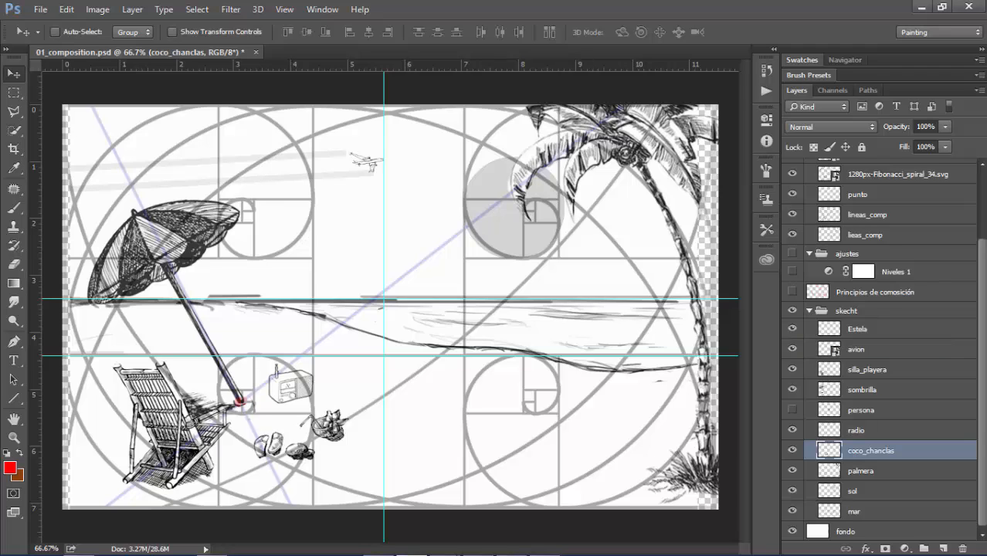
{"action": "left_click", "coordinate": [857, 350], "text": "shift"}
{"action": "left_click", "coordinate": [859, 330]}
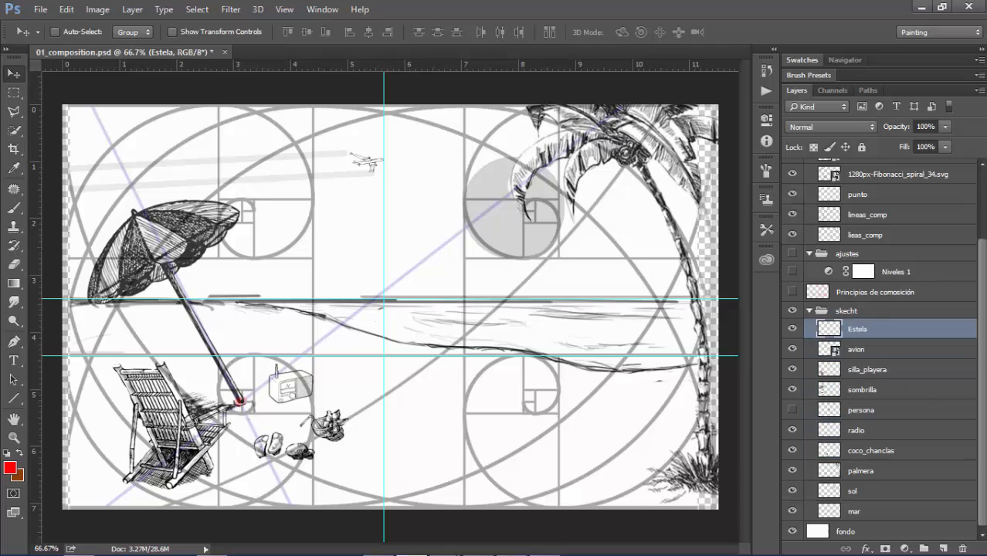
{"action": "left_click", "coordinate": [860, 349], "text": "ctrl"}
{"action": "left_click_drag", "start_coordinate": [371, 167], "coordinate": [371, 194]}
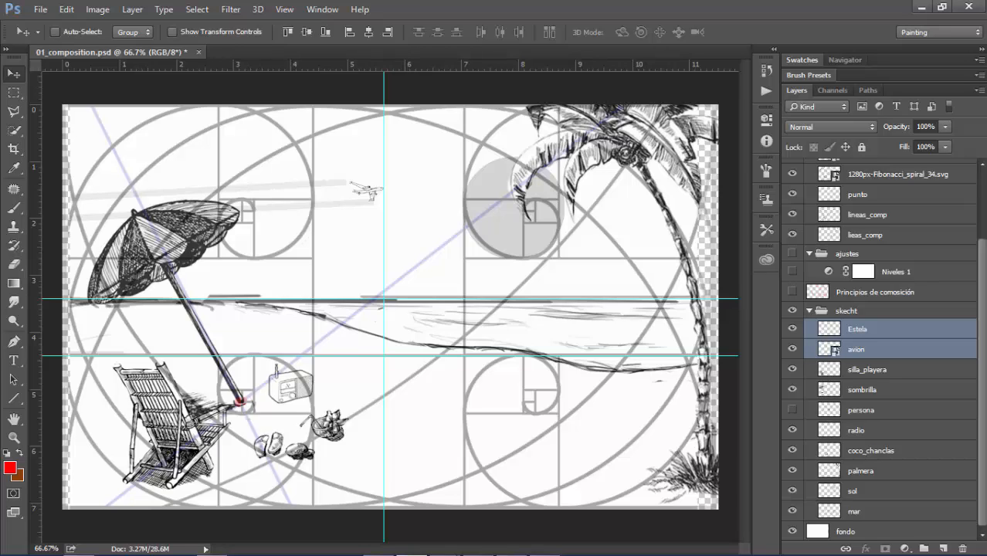
Collapse the lineas_composicion group, show the persona layer and check the figure on the horizon up close
{"action": "scroll", "coordinate": [881, 347], "scroll_direction": "up", "scroll_amount": 3}
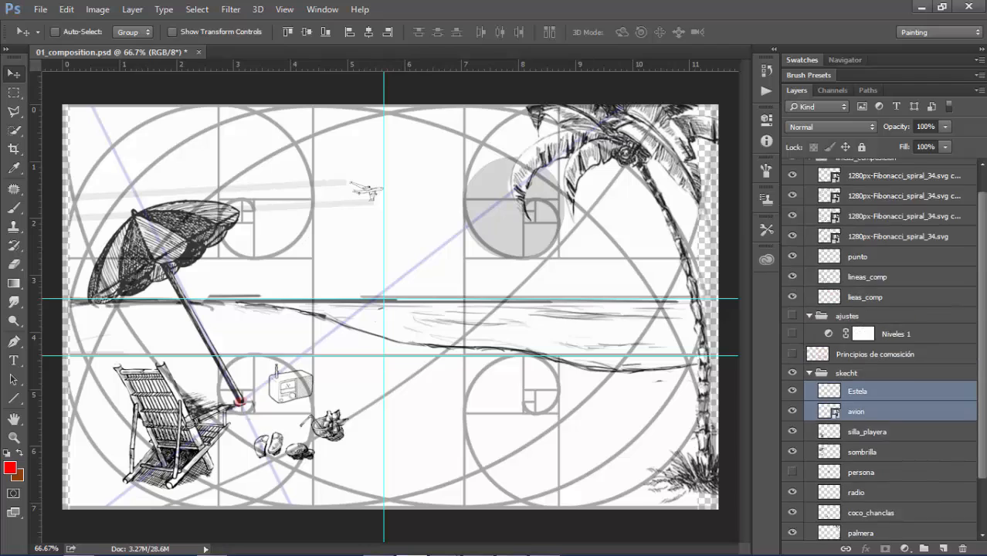
{"action": "left_click", "coordinate": [810, 184]}
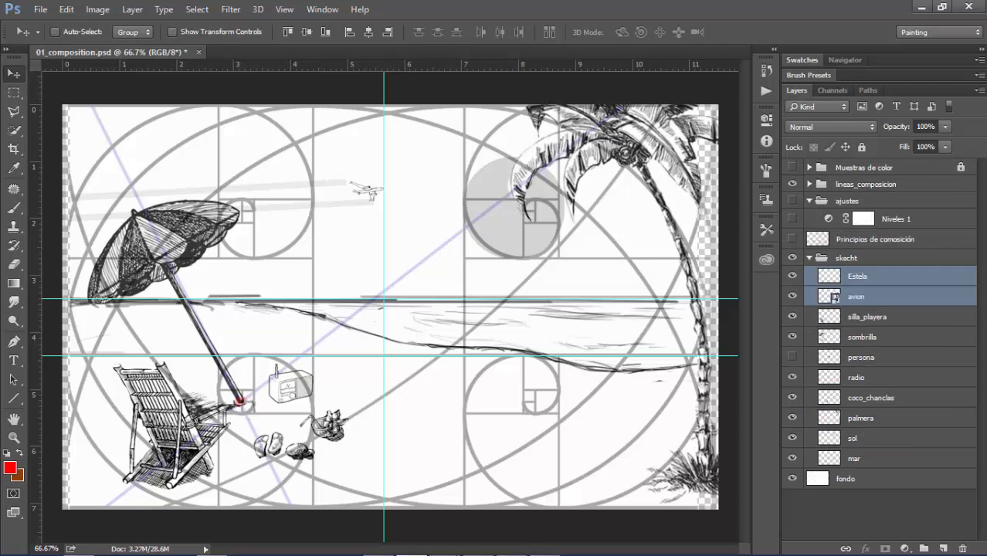
{"action": "left_click", "coordinate": [792, 184]}
{"action": "left_click", "coordinate": [792, 183]}
{"action": "left_click", "coordinate": [792, 357]}
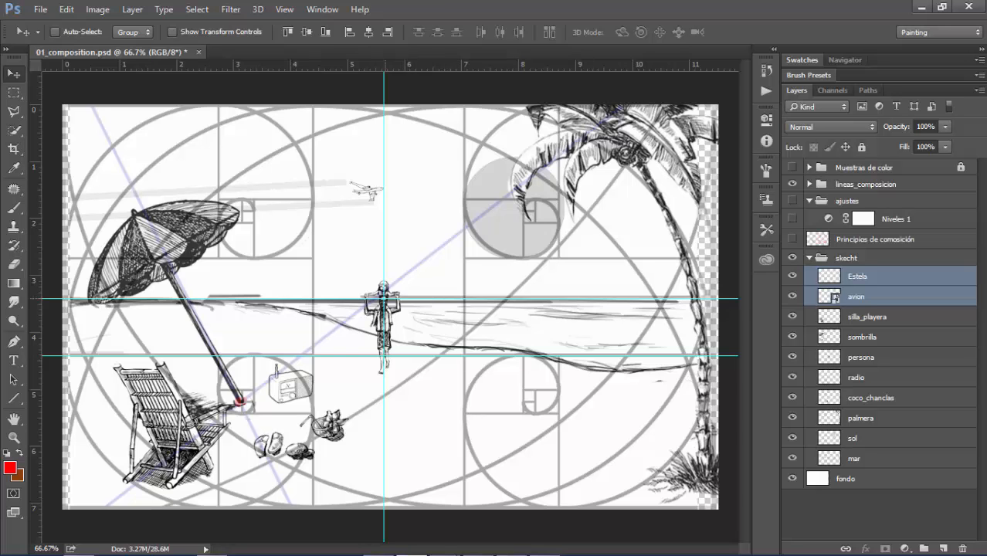
{"action": "key", "text": "z"}
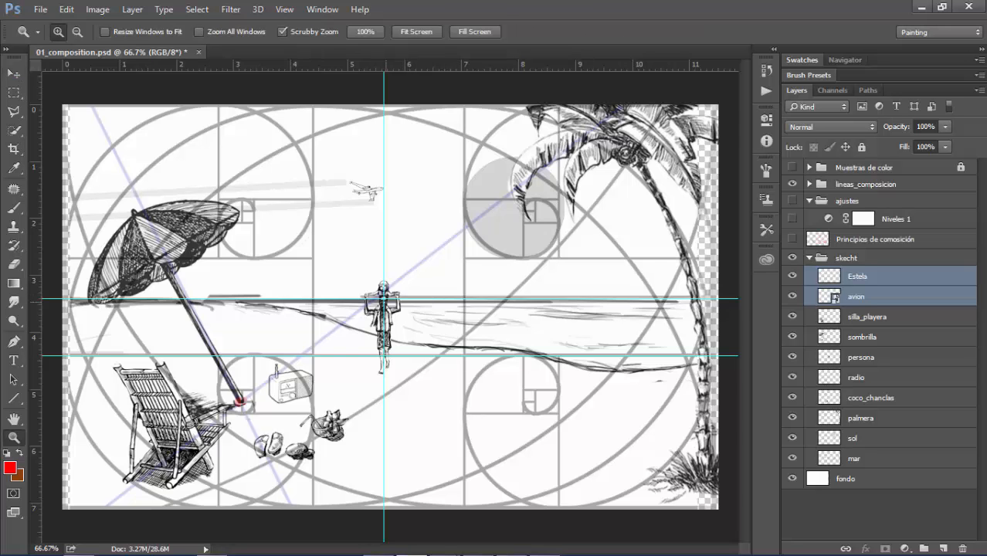
{"action": "left_click", "coordinate": [384, 299]}
{"action": "left_click", "coordinate": [384, 299]}
{"action": "left_click", "coordinate": [384, 299]}
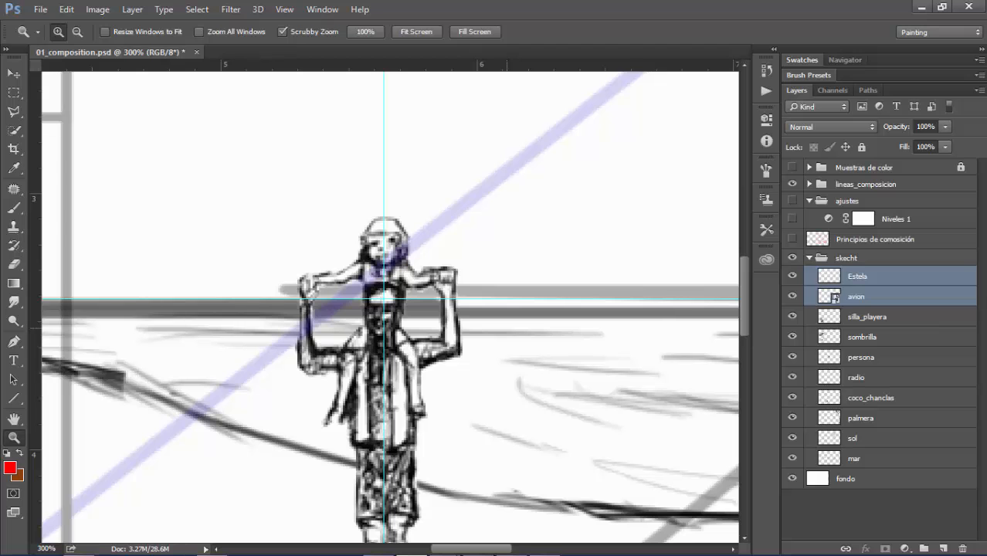
{"action": "key", "text": "ctrl+minus"}
{"action": "key", "text": "ctrl+minus"}
{"action": "key", "text": "ctrl+minus"}
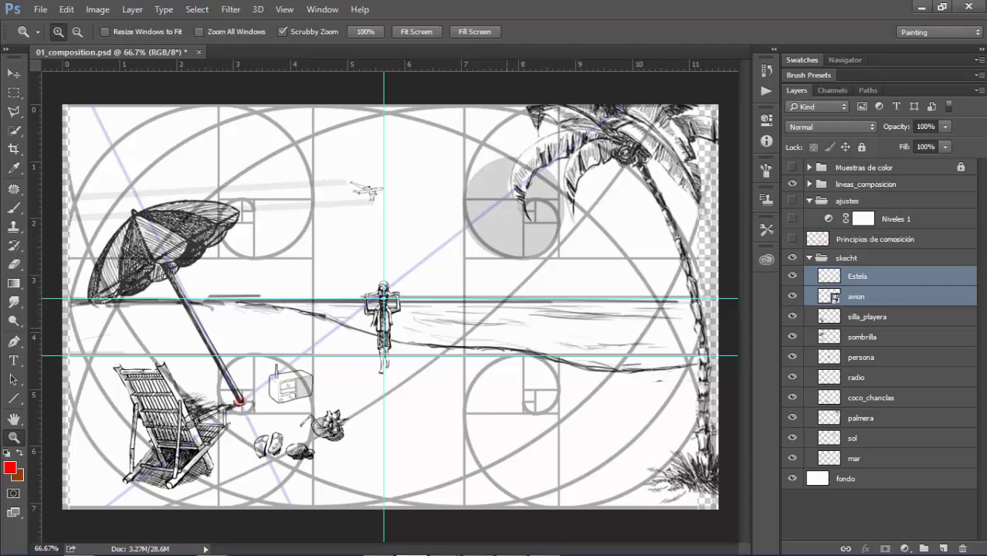
Hide the rulers, the guides and the lineas_composicion group to leave only the sketch visible
{"action": "key", "text": "ctrl+r"}
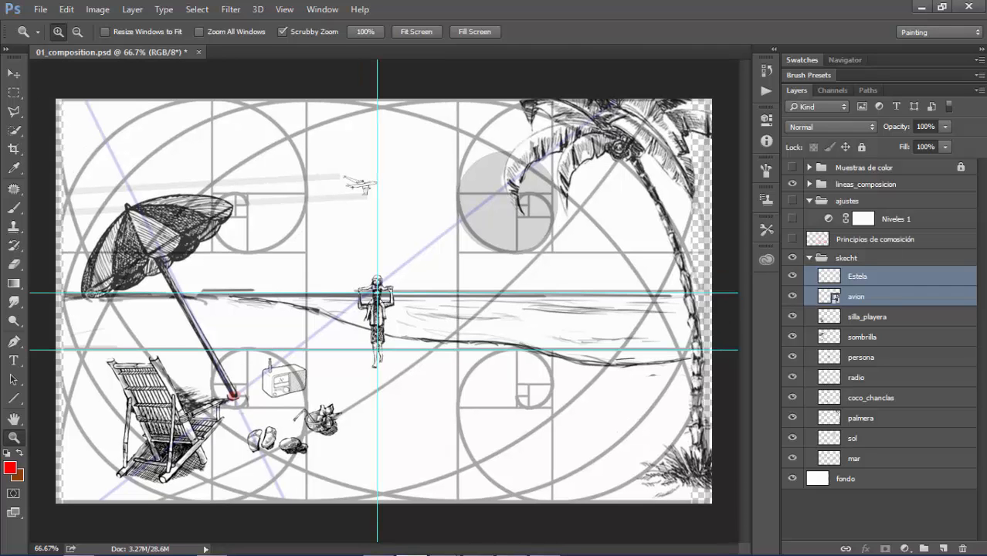
{"action": "key", "text": "ctrl+semicolon"}
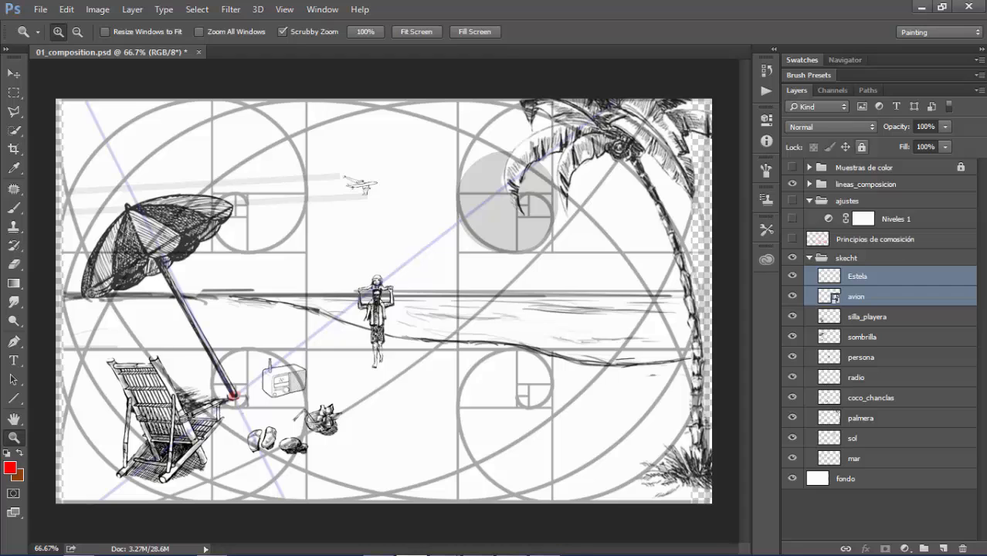
{"action": "left_click", "coordinate": [792, 184]}
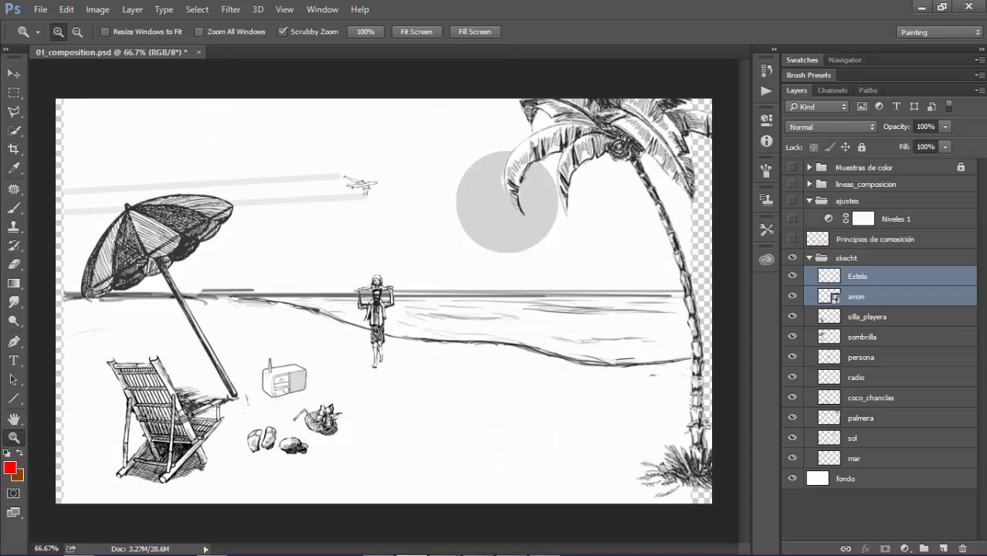
Stretch the fondo layer horizontally to 104.62% so it covers the transparent strips at both canvas edges
{"action": "left_click", "coordinate": [846, 479]}
{"action": "key", "text": "v"}
{"action": "key", "text": "ctrl+t"}
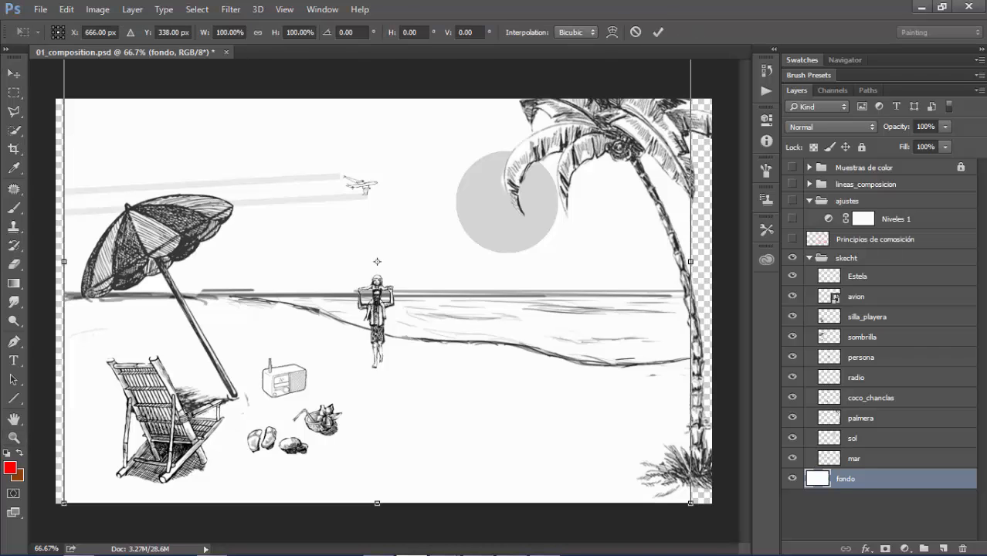
{"action": "left_click_drag", "start_coordinate": [691, 262], "coordinate": [712, 261]}
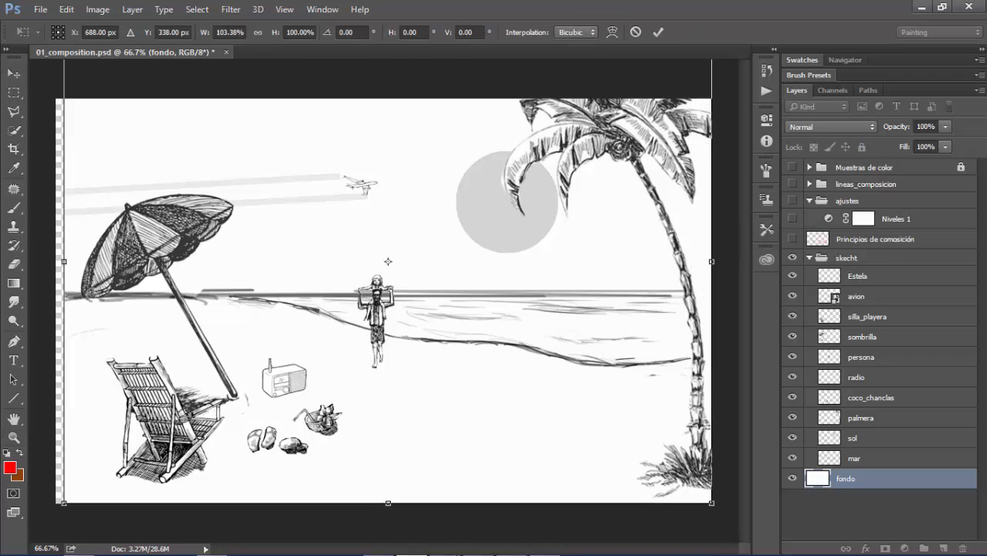
{"action": "left_click_drag", "start_coordinate": [64, 261], "coordinate": [56, 261]}
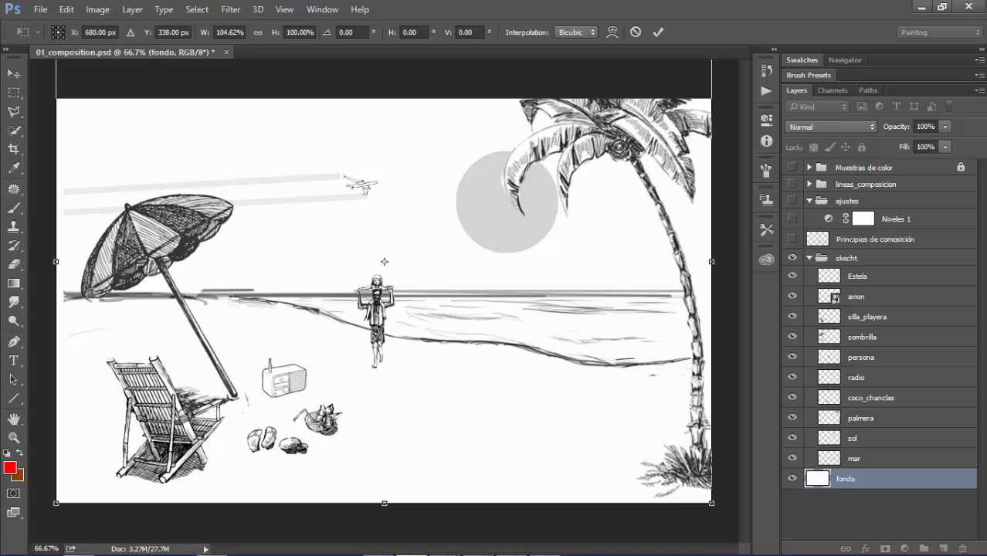
{"action": "key", "text": "Return"}
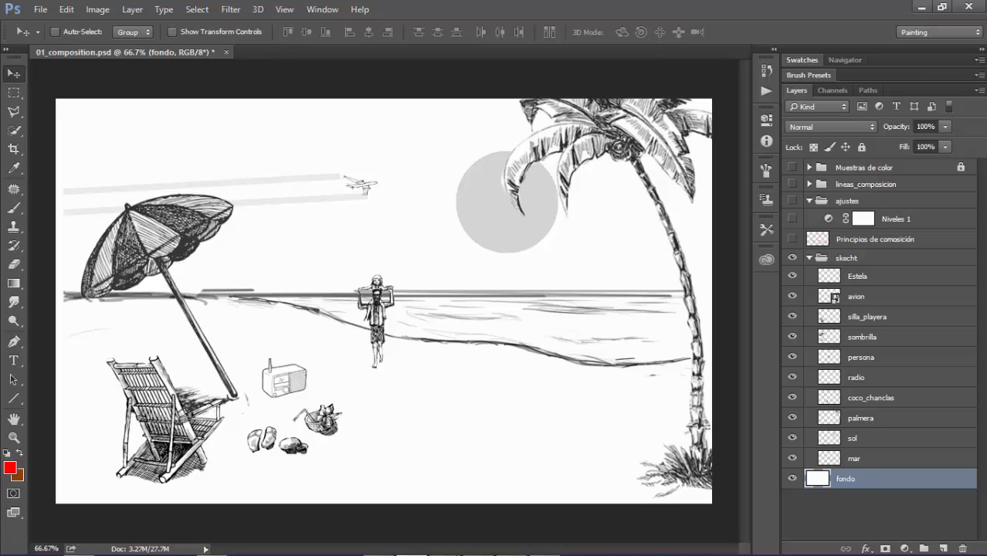
Turn on Auto-Select, select the skecht group and show the lineas_composicion group again
{"action": "left_click", "coordinate": [55, 32]}
{"action": "left_click", "coordinate": [846, 258]}
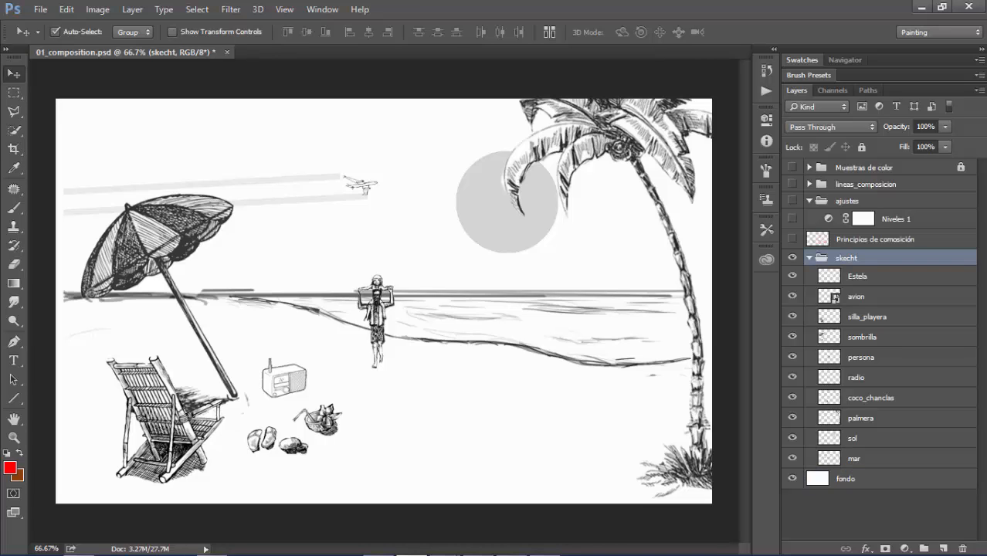
{"action": "left_click", "coordinate": [791, 184]}
{"action": "key", "text": "ctrl+t"}
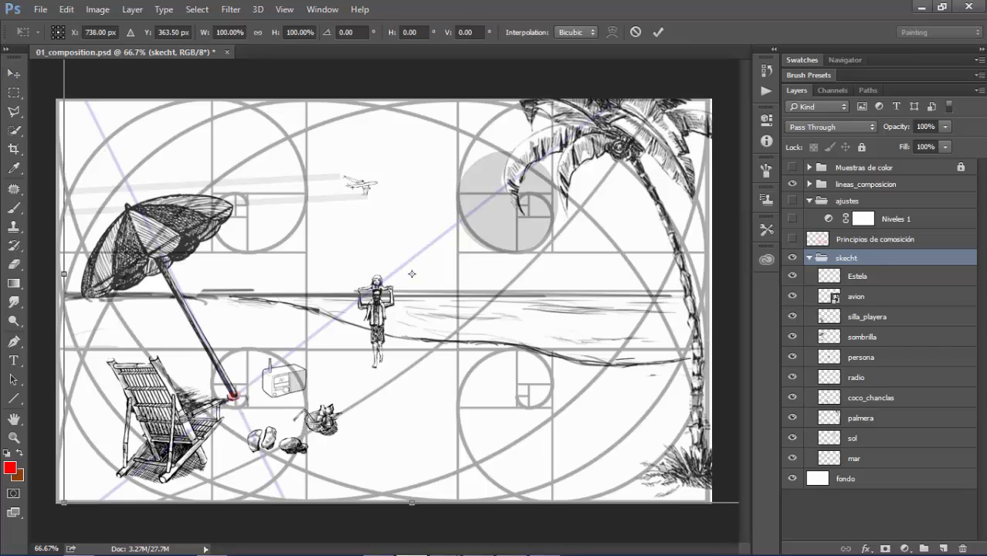
{"action": "key", "text": "Return"}
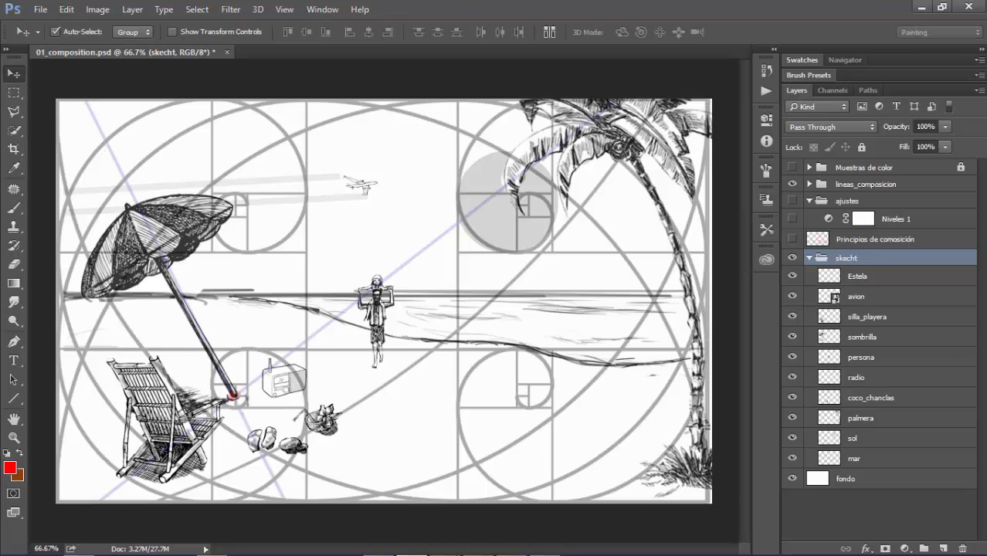
Scale the sombrilla layer to about 75% around the foot of its pole and rotate it about 2.28°
{"action": "left_click", "coordinate": [863, 337]}
{"action": "key", "text": "ctrl+t"}
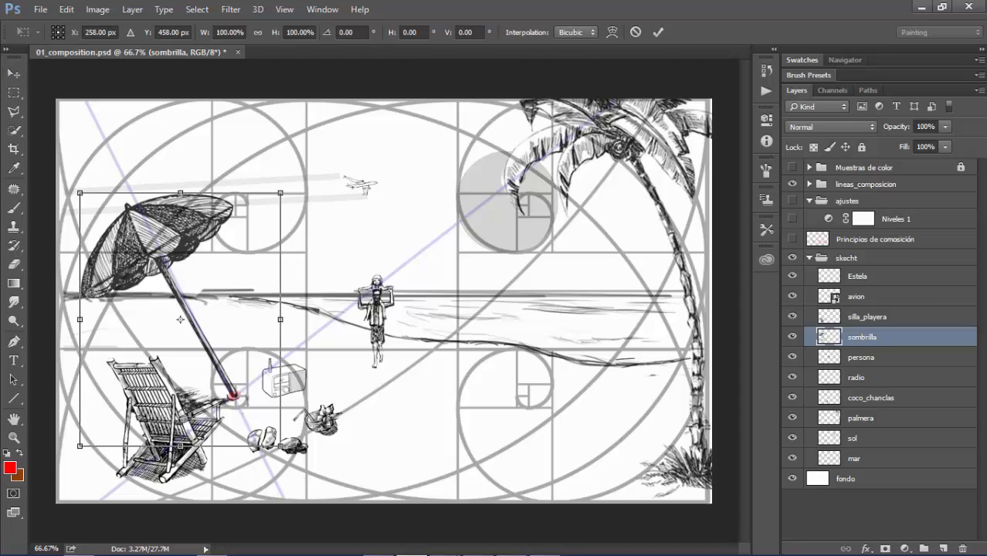
{"action": "left_click_drag", "start_coordinate": [180, 320], "coordinate": [234, 396]}
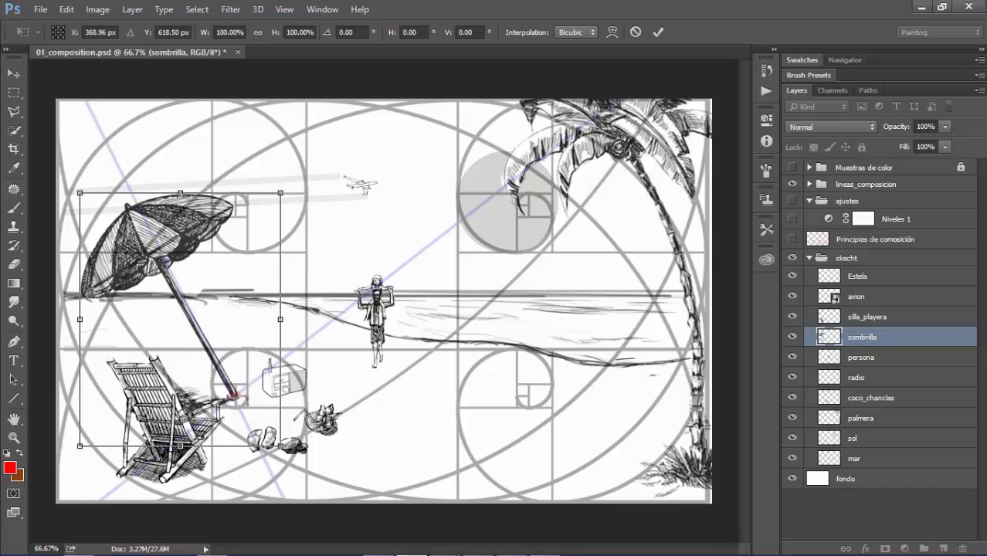
{"action": "left_click_drag", "start_coordinate": [80, 192], "coordinate": [118, 243]}
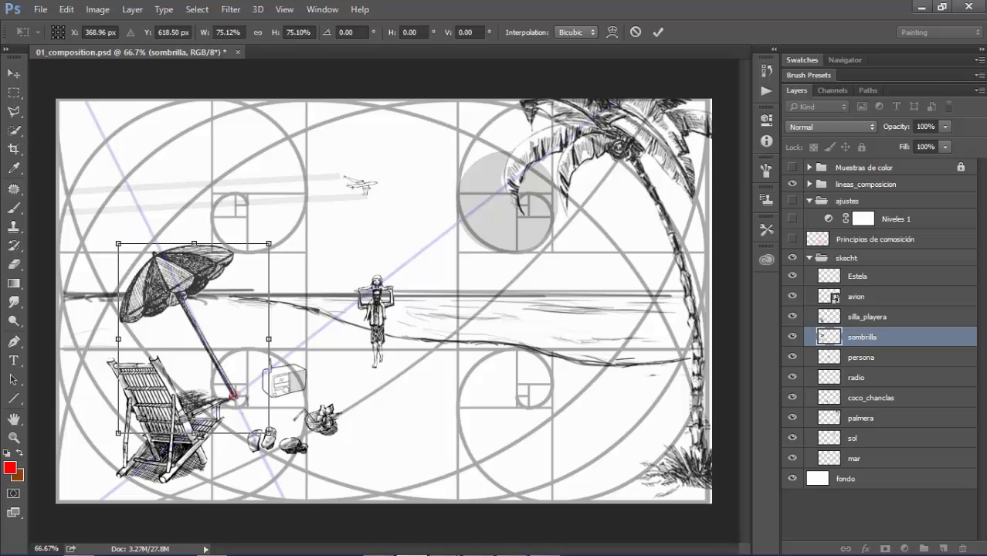
{"action": "left_click_drag", "start_coordinate": [343, 177], "coordinate": [348, 180]}
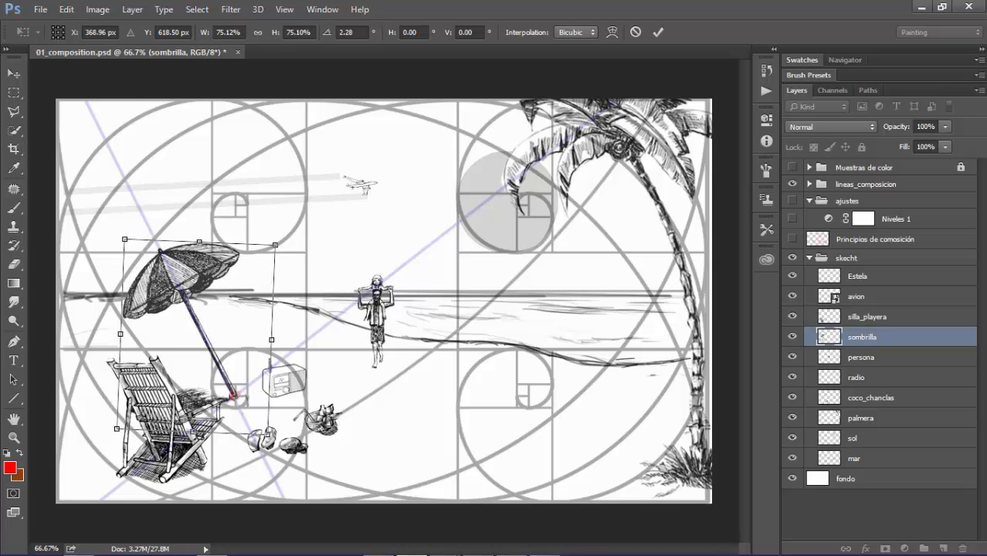
{"action": "key", "text": "Return"}
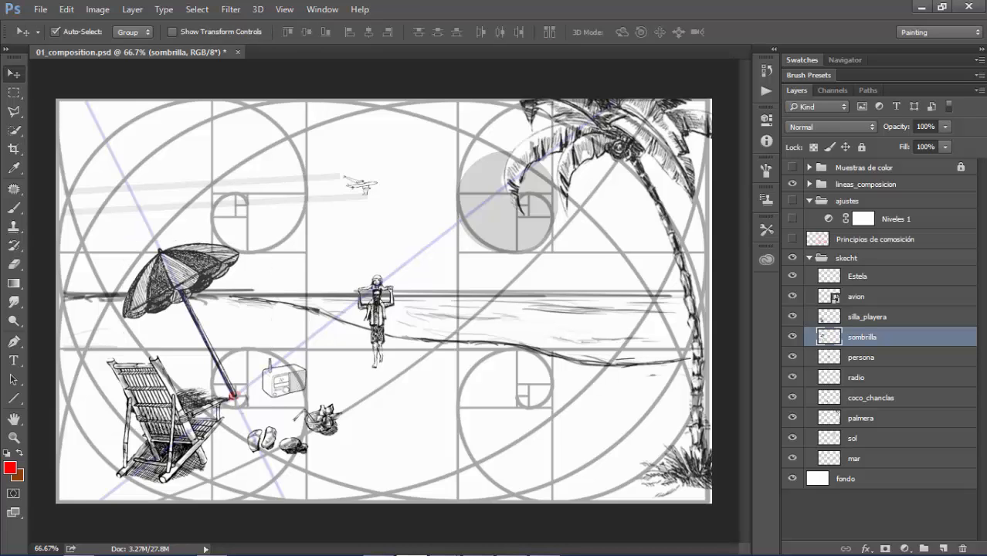
Hide the composition lines and shift the palmera layer left until the whole palm fits the canvas with its fronds over the sun
{"action": "left_click", "coordinate": [792, 184]}
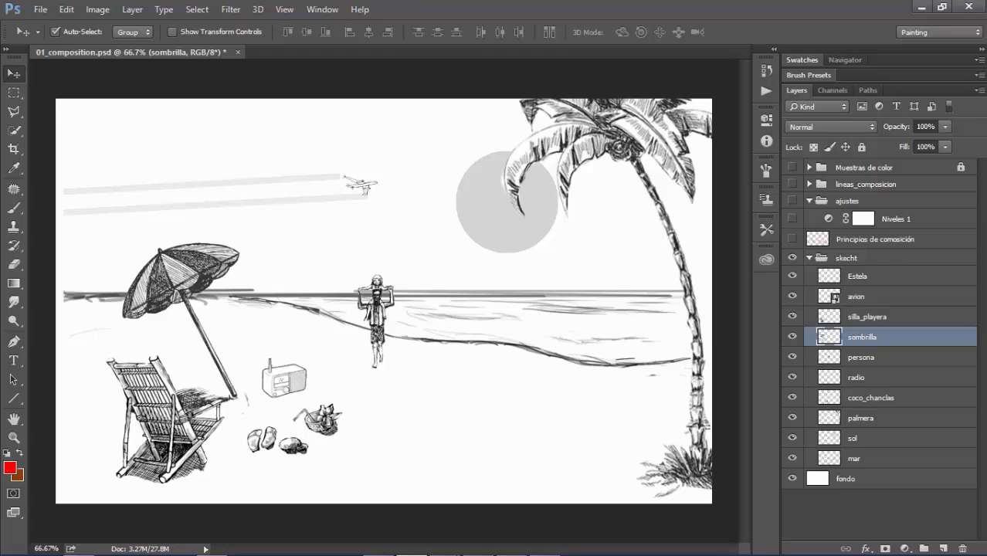
{"action": "left_click", "coordinate": [862, 418]}
{"action": "key", "text": "shift+Left"}
{"action": "key", "text": "shift+Left"}
{"action": "key", "text": "shift+Left"}
{"action": "key", "text": "shift+Left"}
{"action": "key", "text": "shift+Left"}
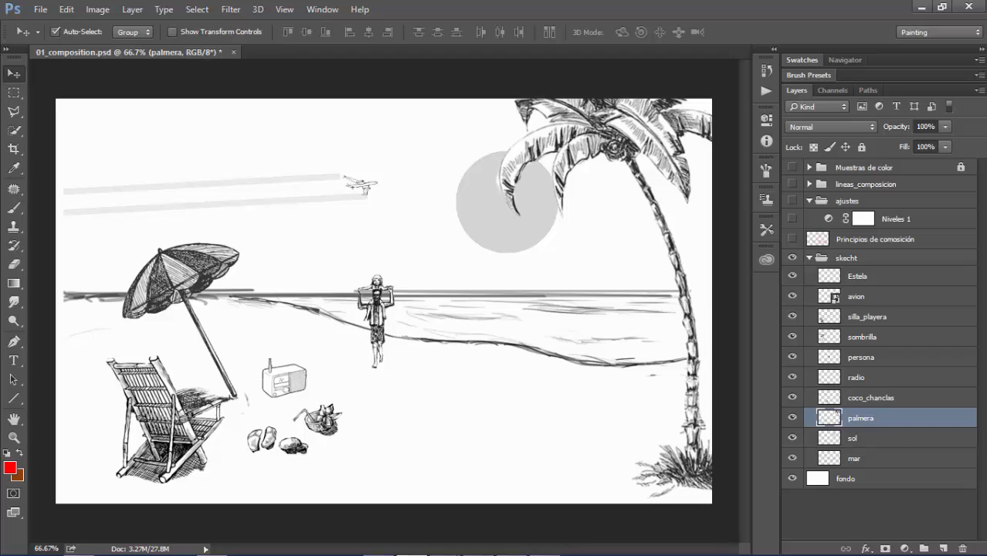
{"action": "key", "text": "shift+Right"}
{"action": "key", "text": "shift+Left"}
{"action": "key", "text": "shift+Left"}
{"action": "key", "text": "shift+Left"}
{"action": "key", "text": "shift+Left"}
{"action": "key", "text": "shift+Left"}
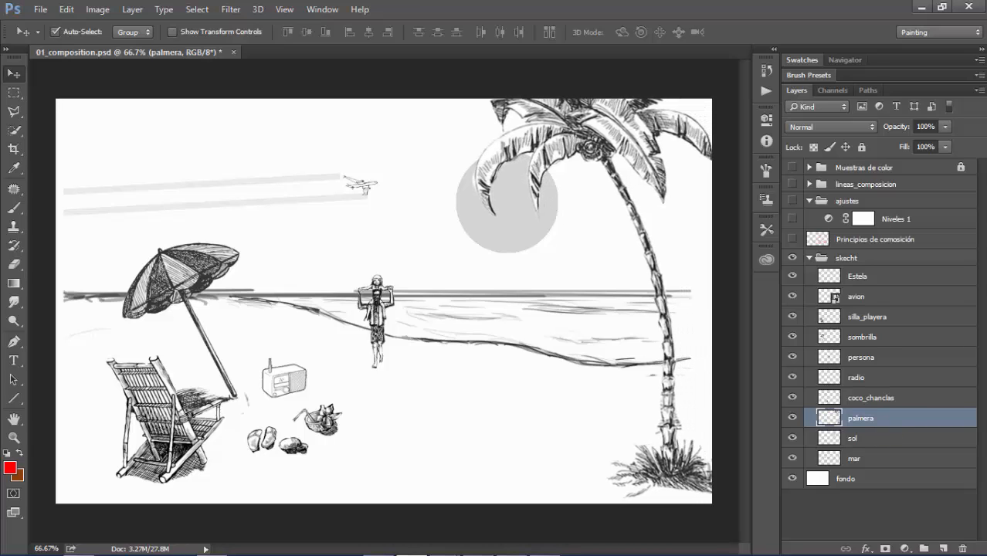
{"action": "key", "text": "shift+Right"}
{"action": "key", "text": "shift+Left"}
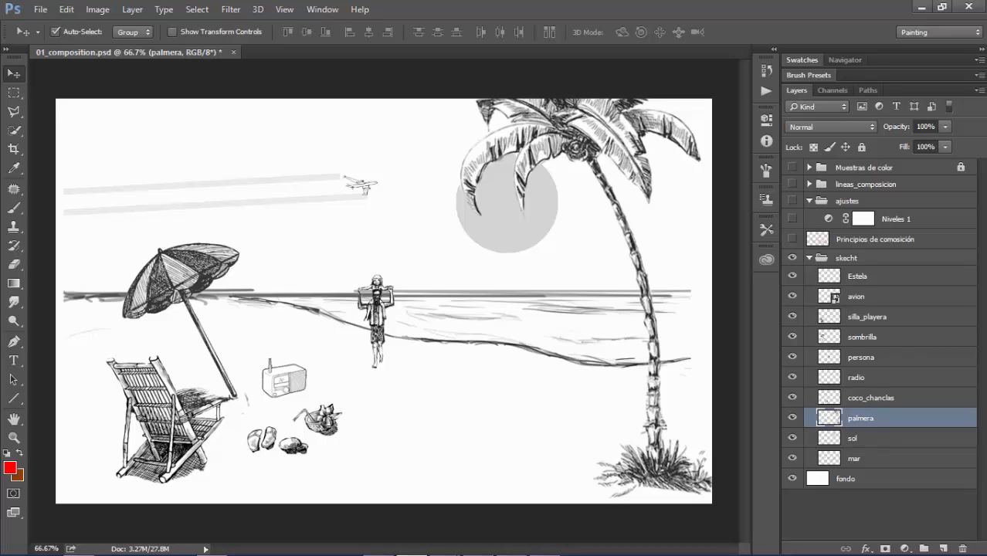
Show the lineas_composicion group and nudge the palmera layer slightly right to fit its fronds to the spiral around the sun
{"action": "left_click", "coordinate": [793, 201]}
{"action": "left_click", "coordinate": [792, 201]}
{"action": "left_click", "coordinate": [793, 184]}
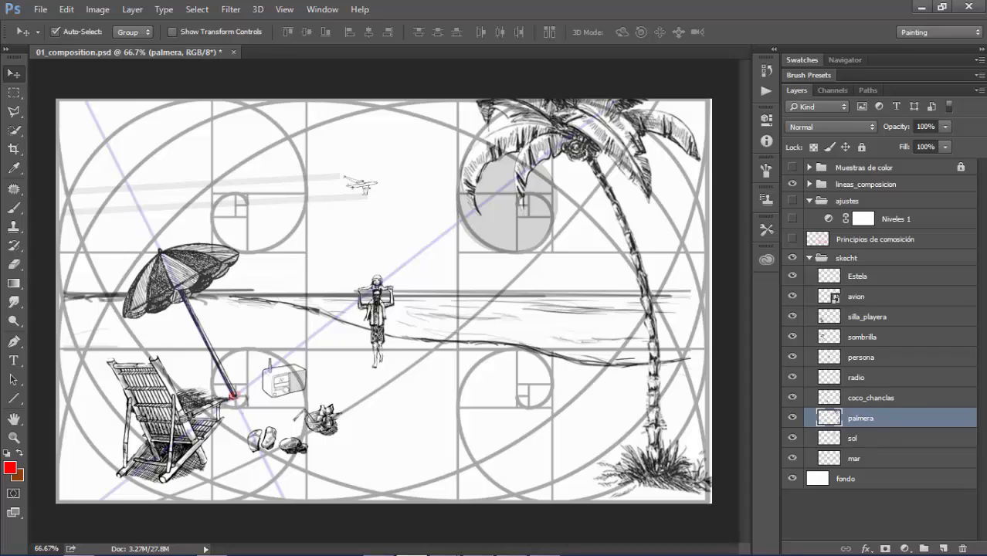
{"action": "key", "text": "Right"}
{"action": "key", "text": "Right"}
{"action": "key", "text": "Right"}
{"action": "key", "text": "Right"}
{"action": "key", "text": "Right"}
{"action": "key", "text": "Right"}
{"action": "key", "text": "Right"}
{"action": "key", "text": "Right"}
{"action": "key", "text": "Right"}
{"action": "key", "text": "Right"}
{"action": "key", "text": "Right"}
{"action": "key", "text": "Right"}
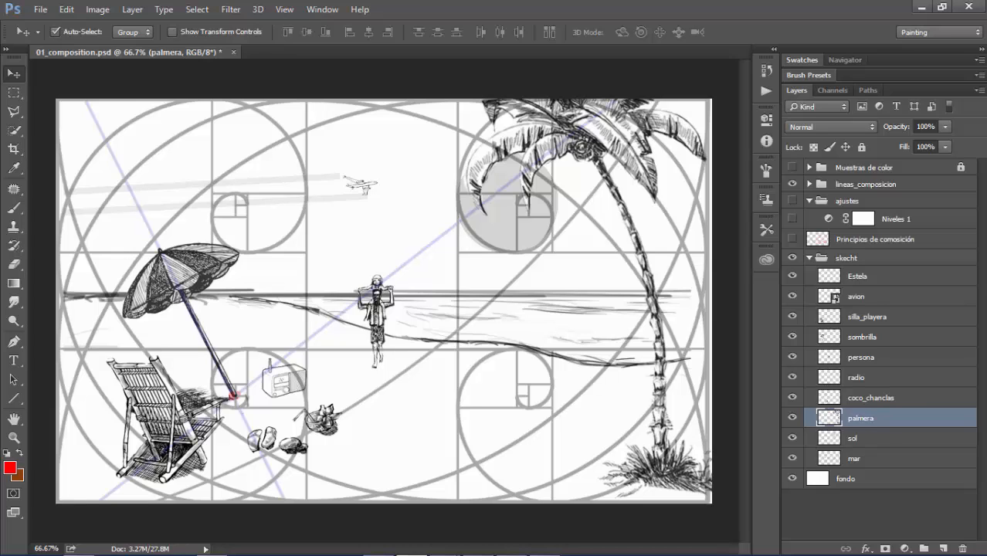
{"action": "key", "text": "Left"}
{"action": "key", "text": "Left"}
{"action": "key", "text": "Left"}
{"action": "key", "text": "Left"}
{"action": "key", "text": "Left"}
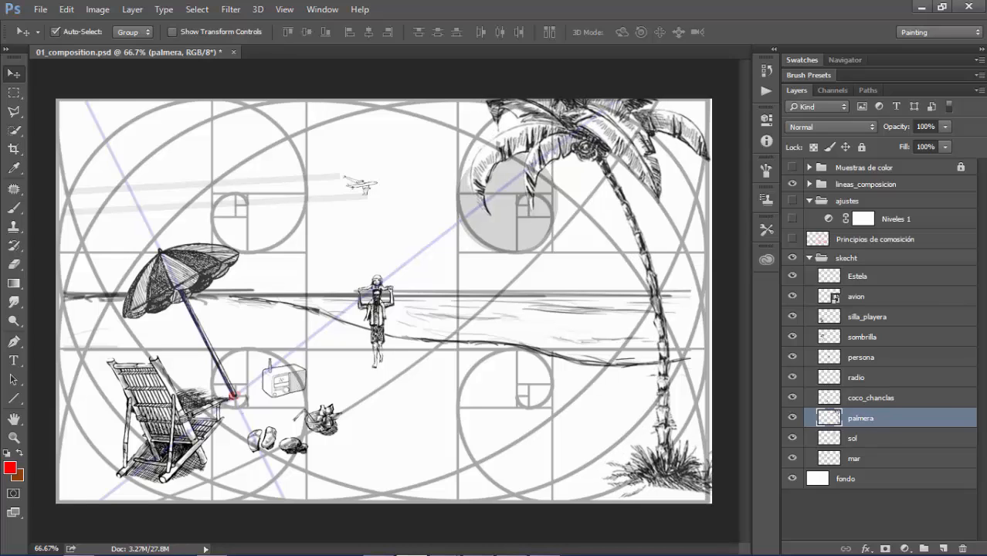
{"action": "key", "text": "Right"}
{"action": "key", "text": "Right"}
{"action": "key", "text": "Right"}
{"action": "key", "text": "Right"}
{"action": "key", "text": "Right"}
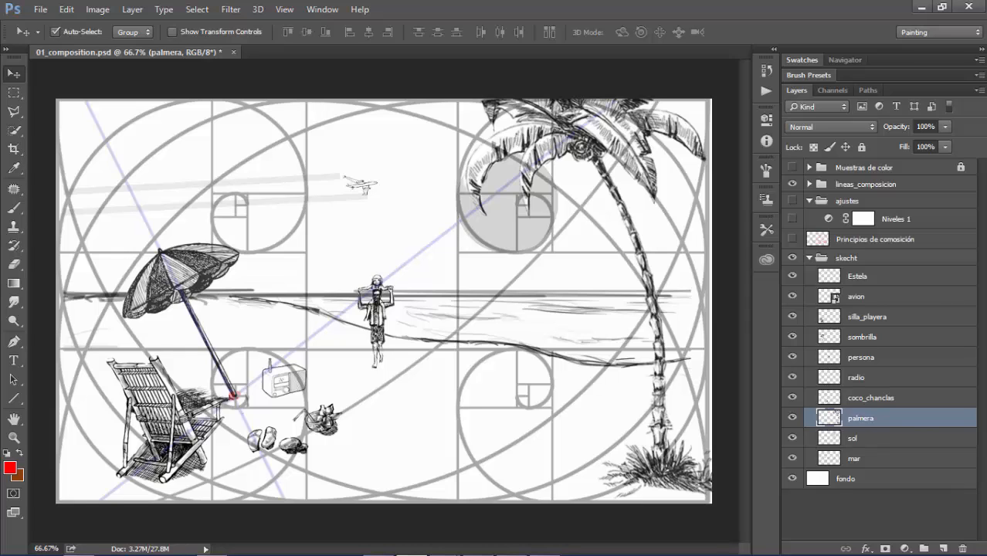
Hide the lineas_composicion group and clear the layer selection
{"action": "left_click", "coordinate": [792, 184]}
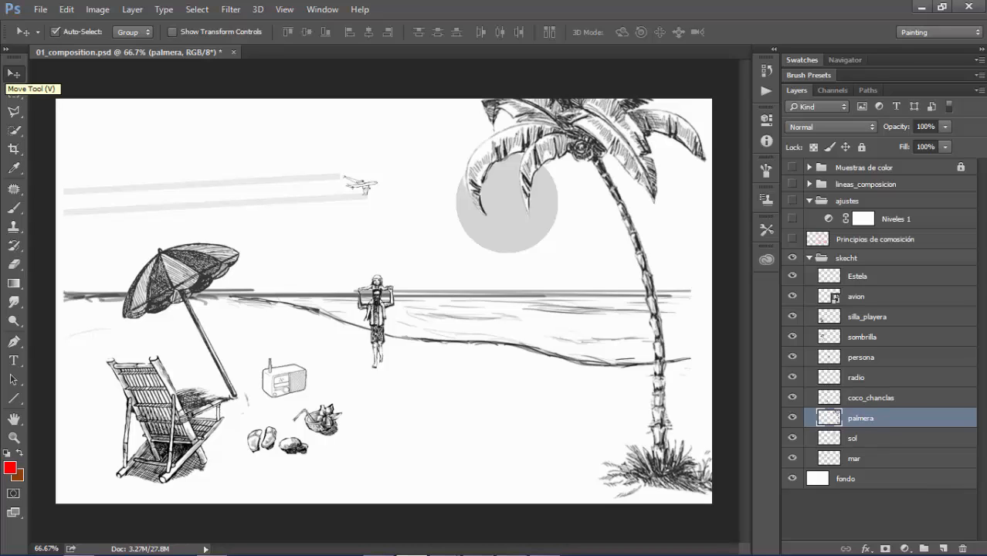
{"action": "left_click", "coordinate": [881, 512]}
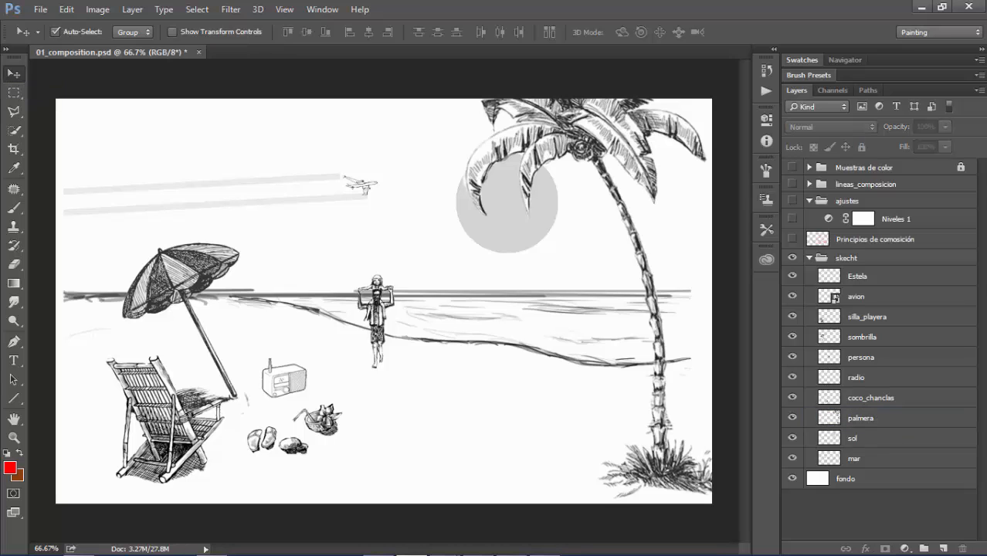
{"action": "mouse_move", "coordinate": [45, 550]}
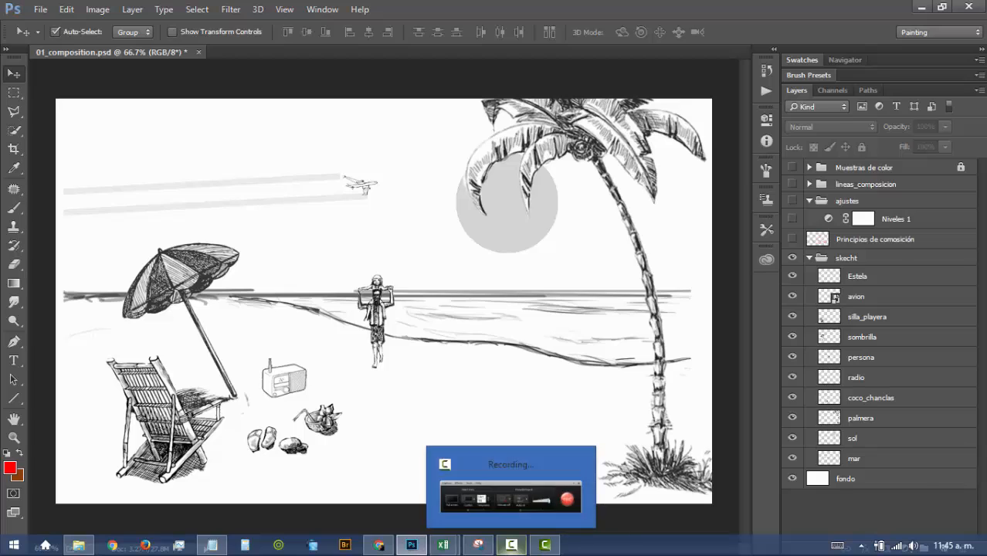
{"action": "left_click", "coordinate": [511, 546]}
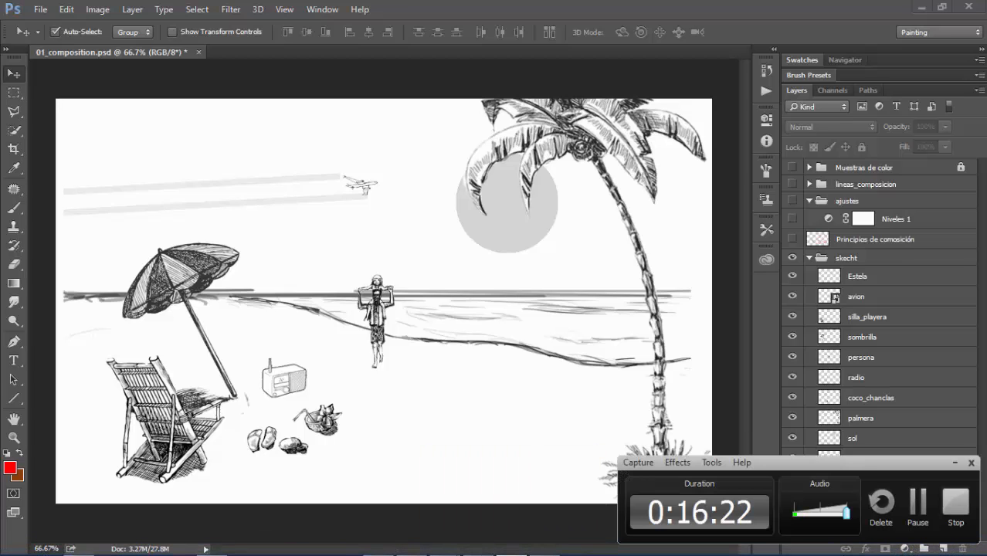